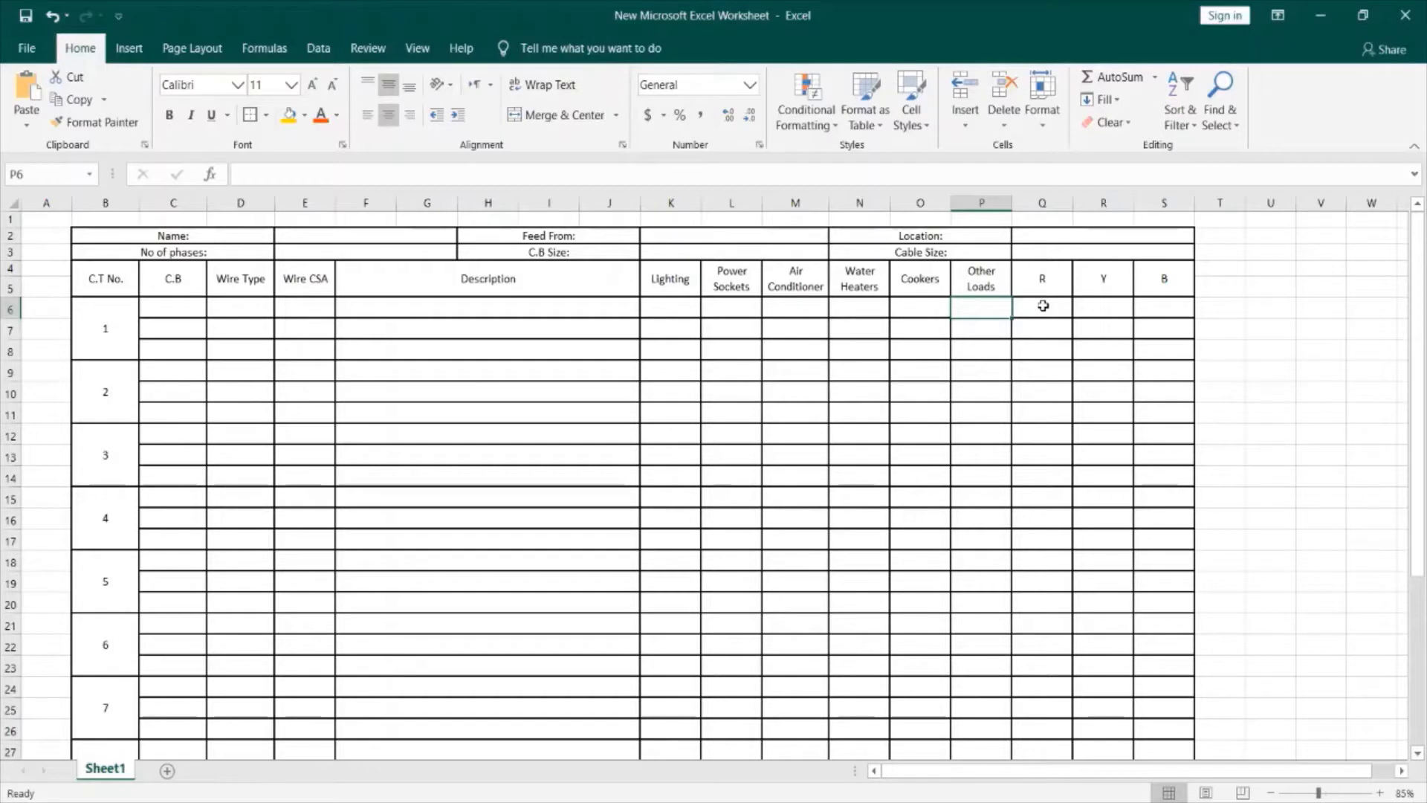
Enter =SUM(K6:P6) in cell Q6 to total the first circuit row's loads under phase R
double_click(1042, 305)
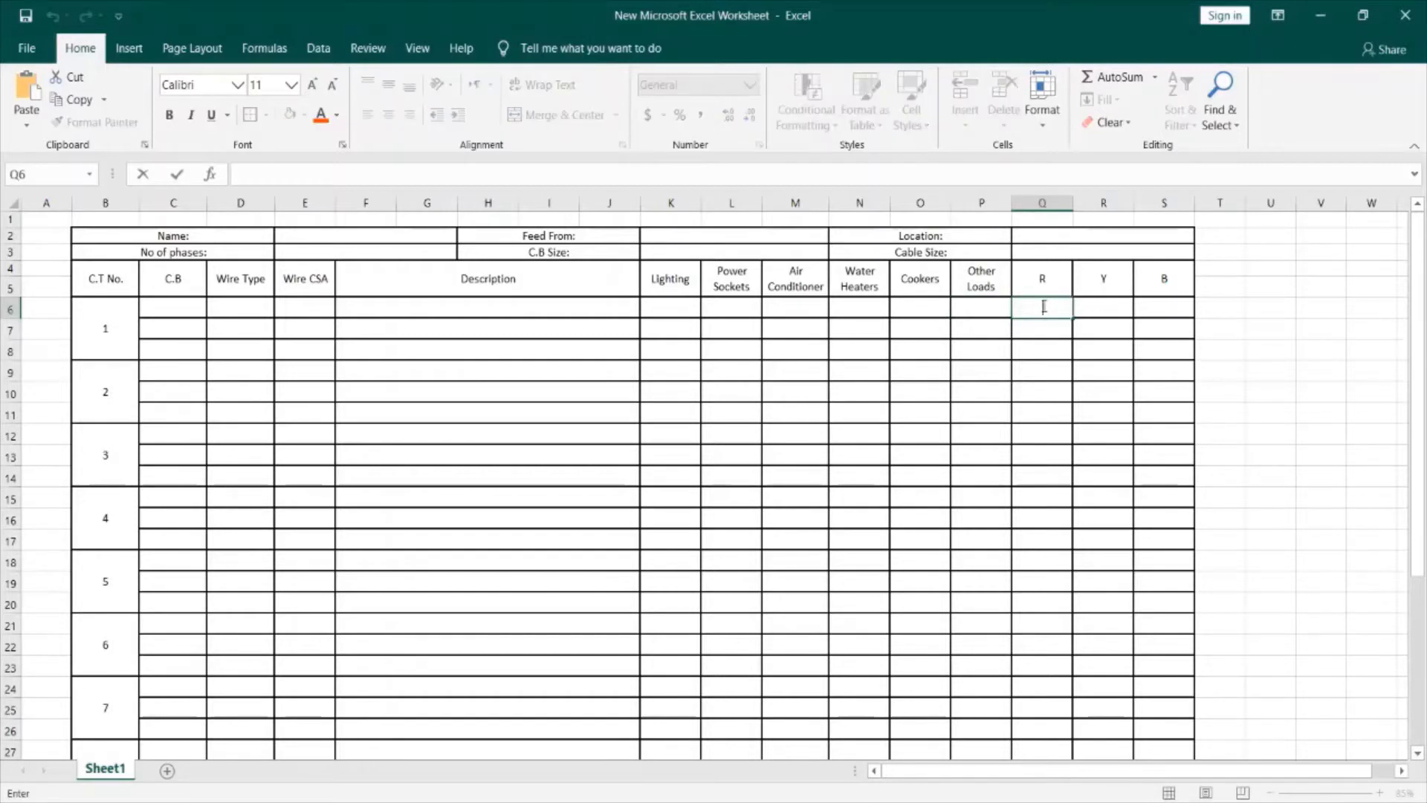
text(=sum)
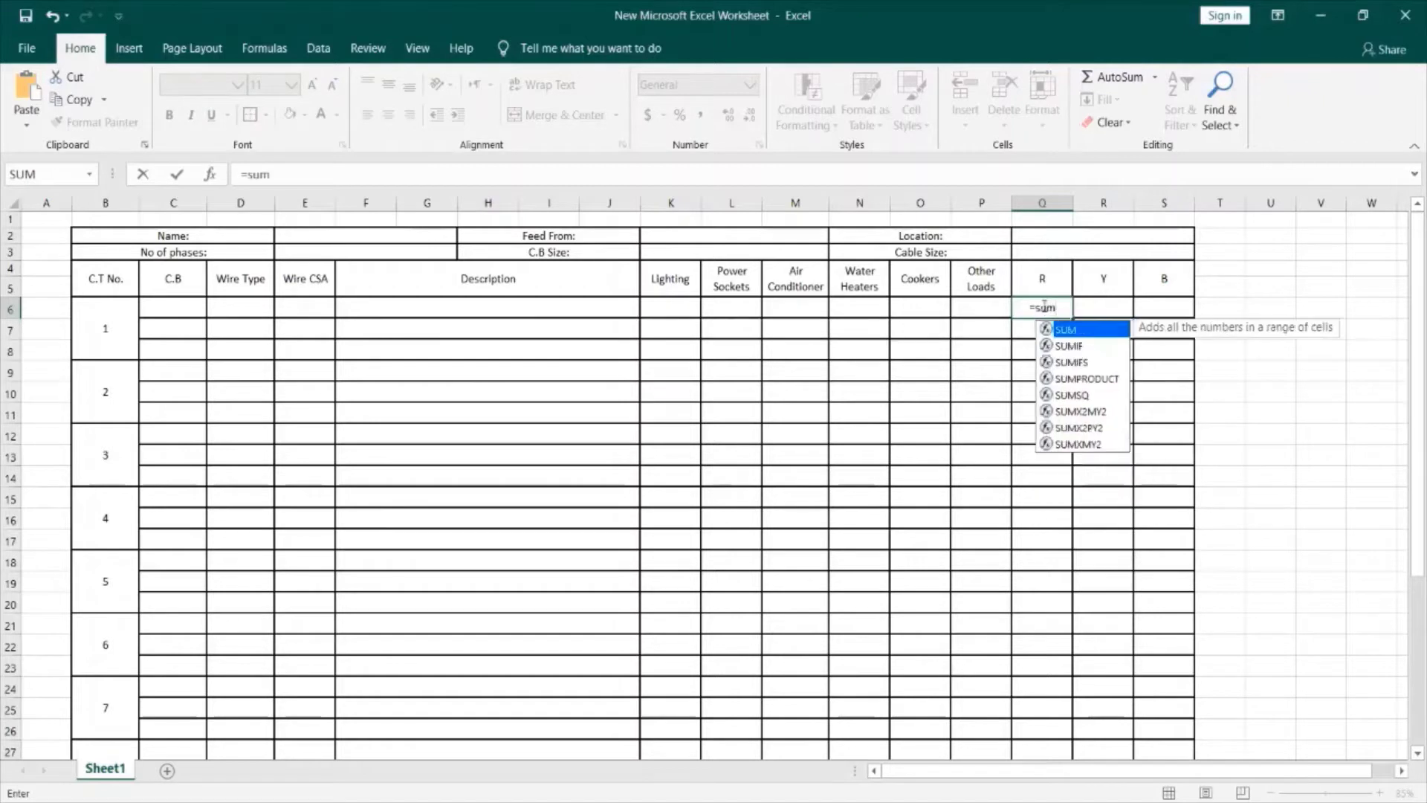
text(()
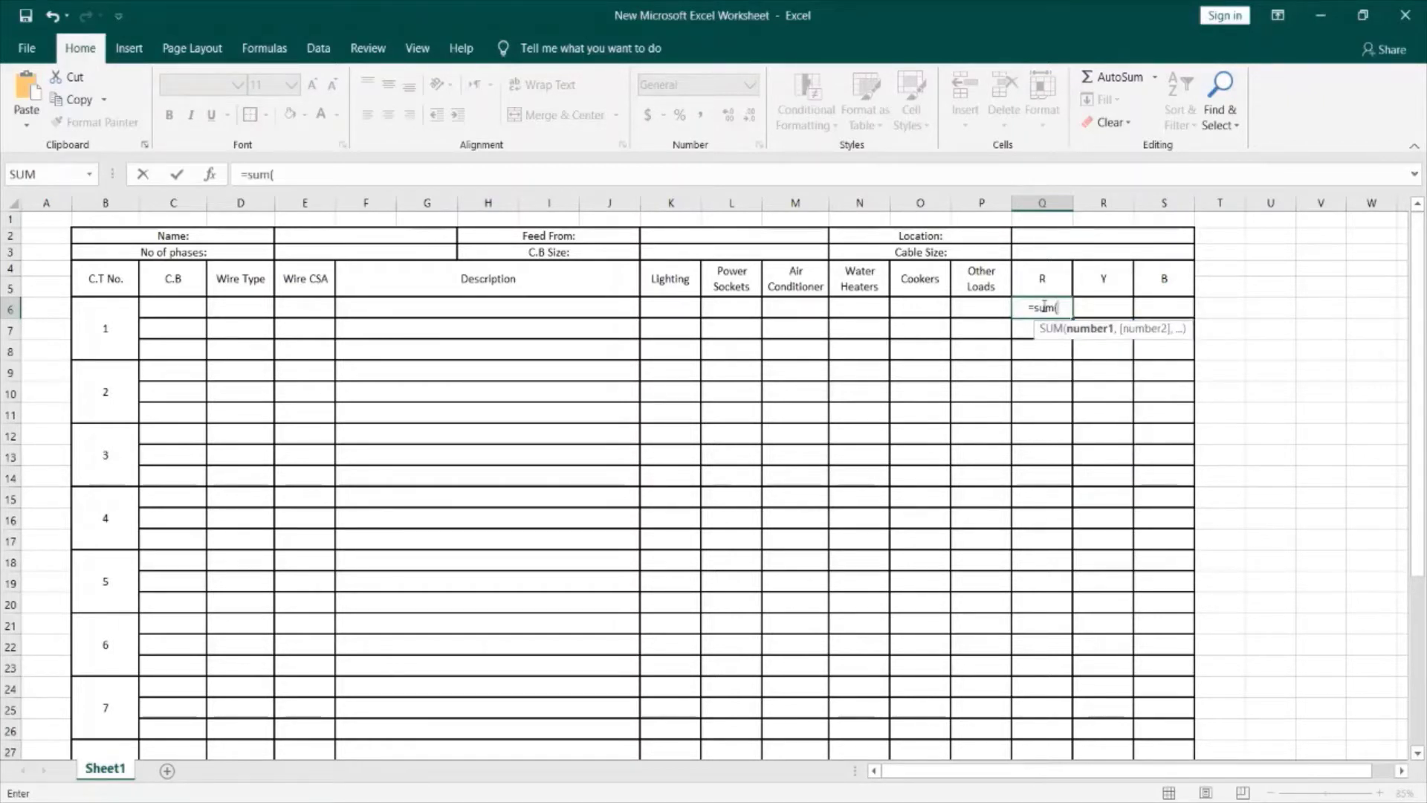
click(978, 304)
drag(979, 305, 691, 309)
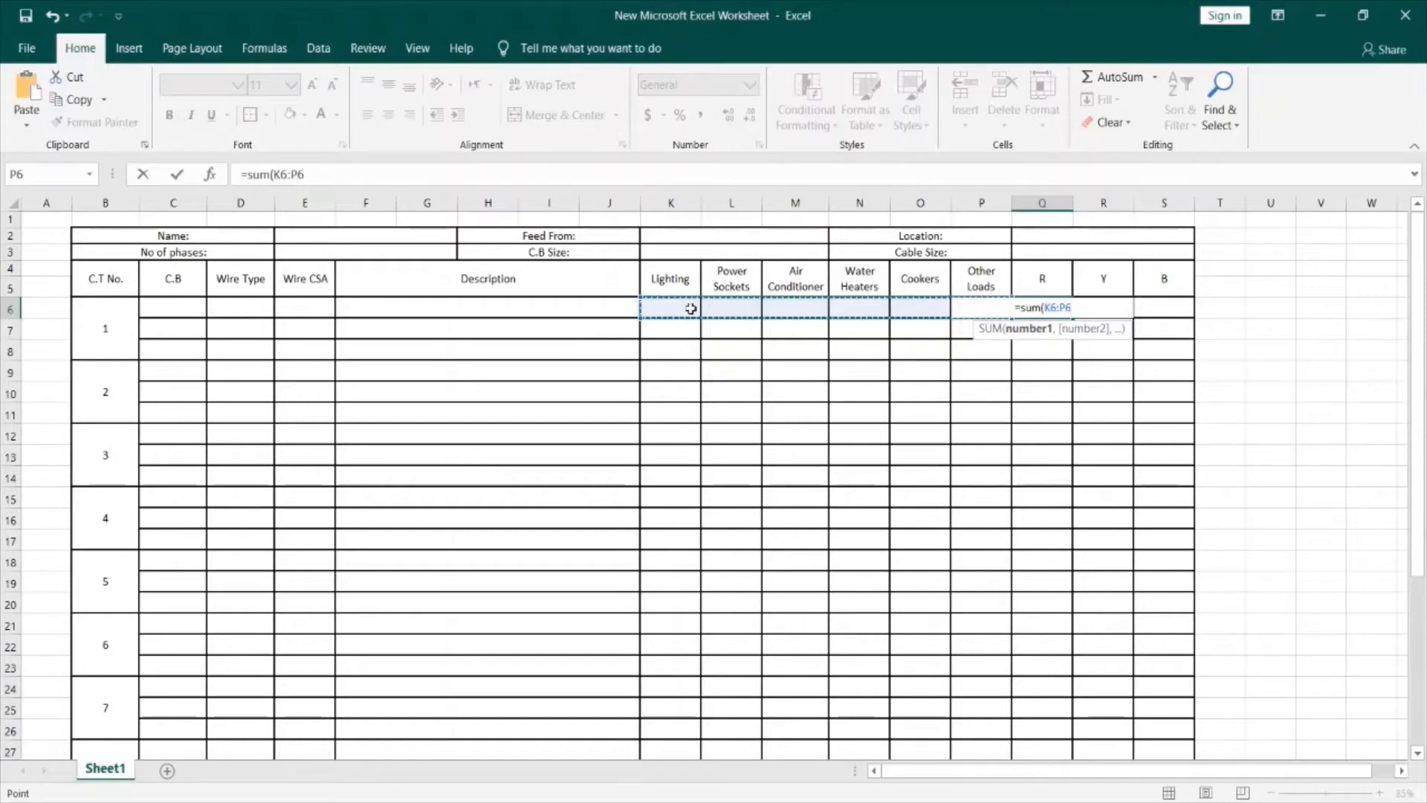
text())
key(Return)
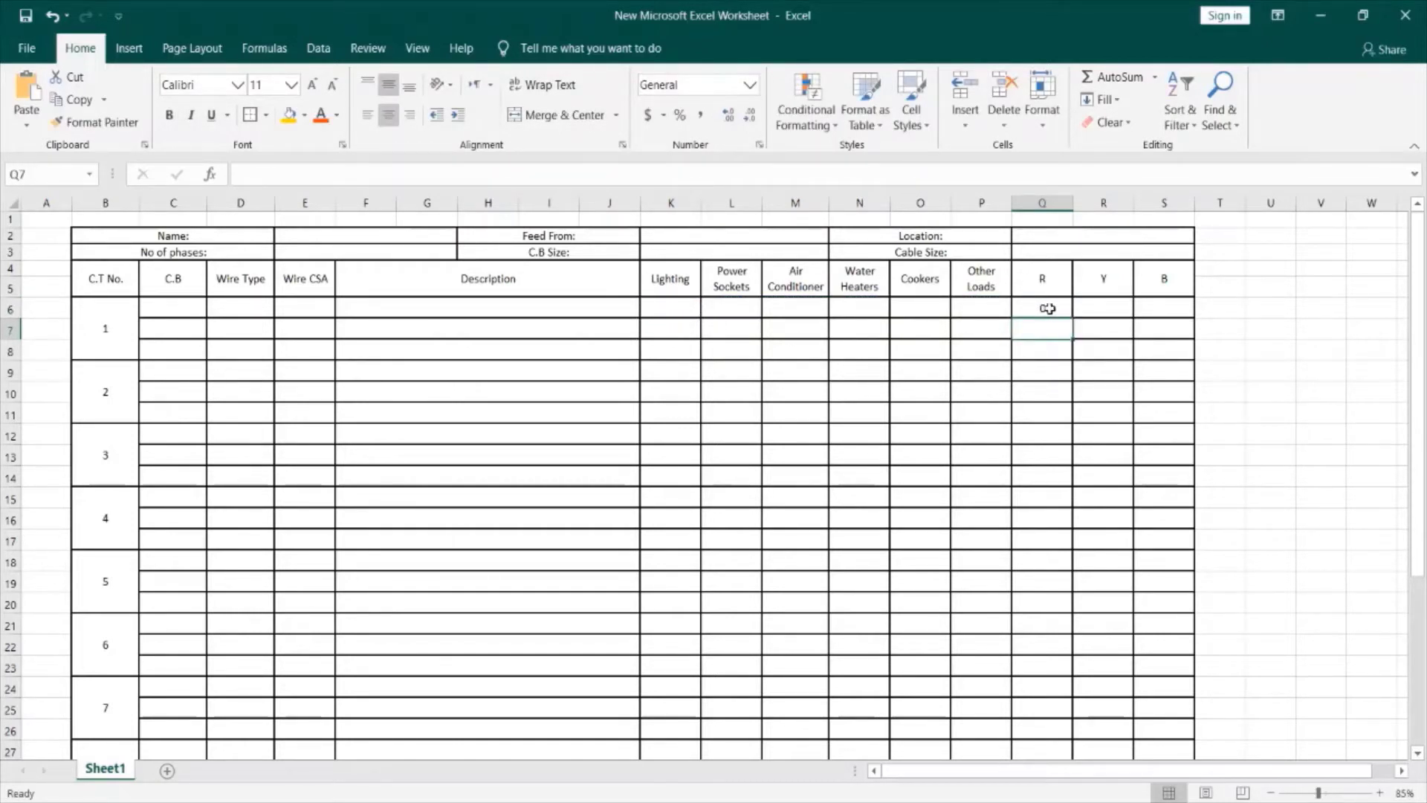
drag(992, 309, 680, 304)
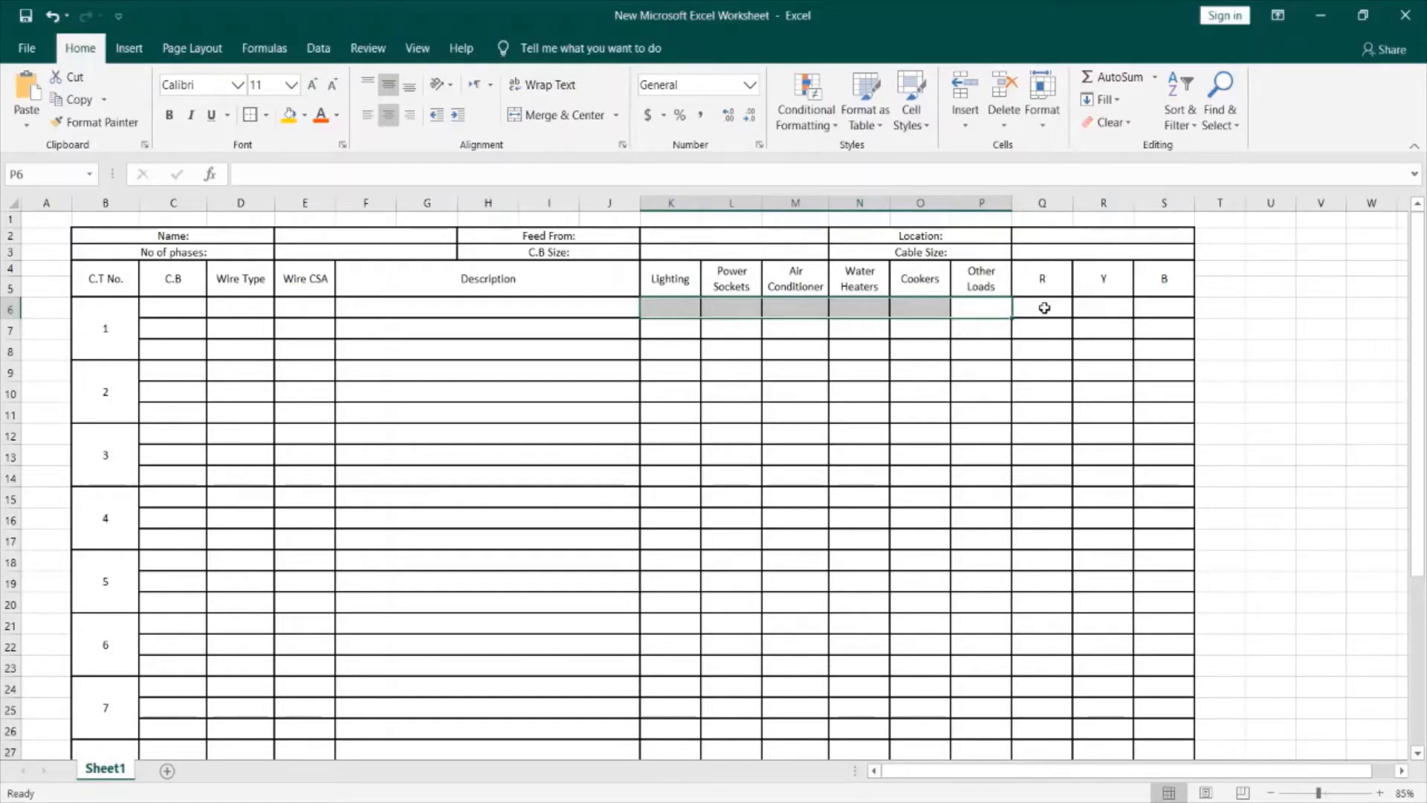
click(874, 310)
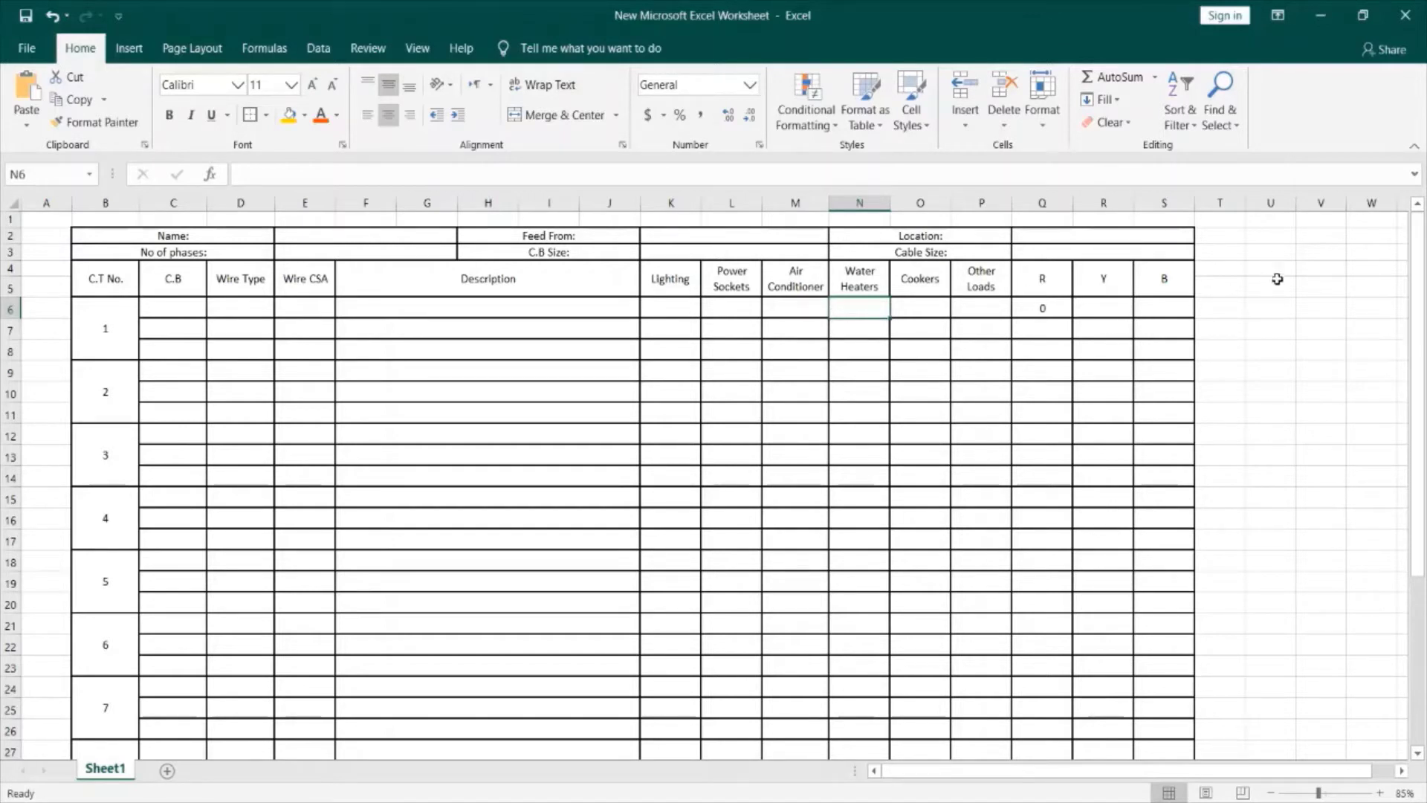
Enter =SUM(K7:P7) in cell R7 to total the second circuit row's loads under phase Y
double_click(1101, 329)
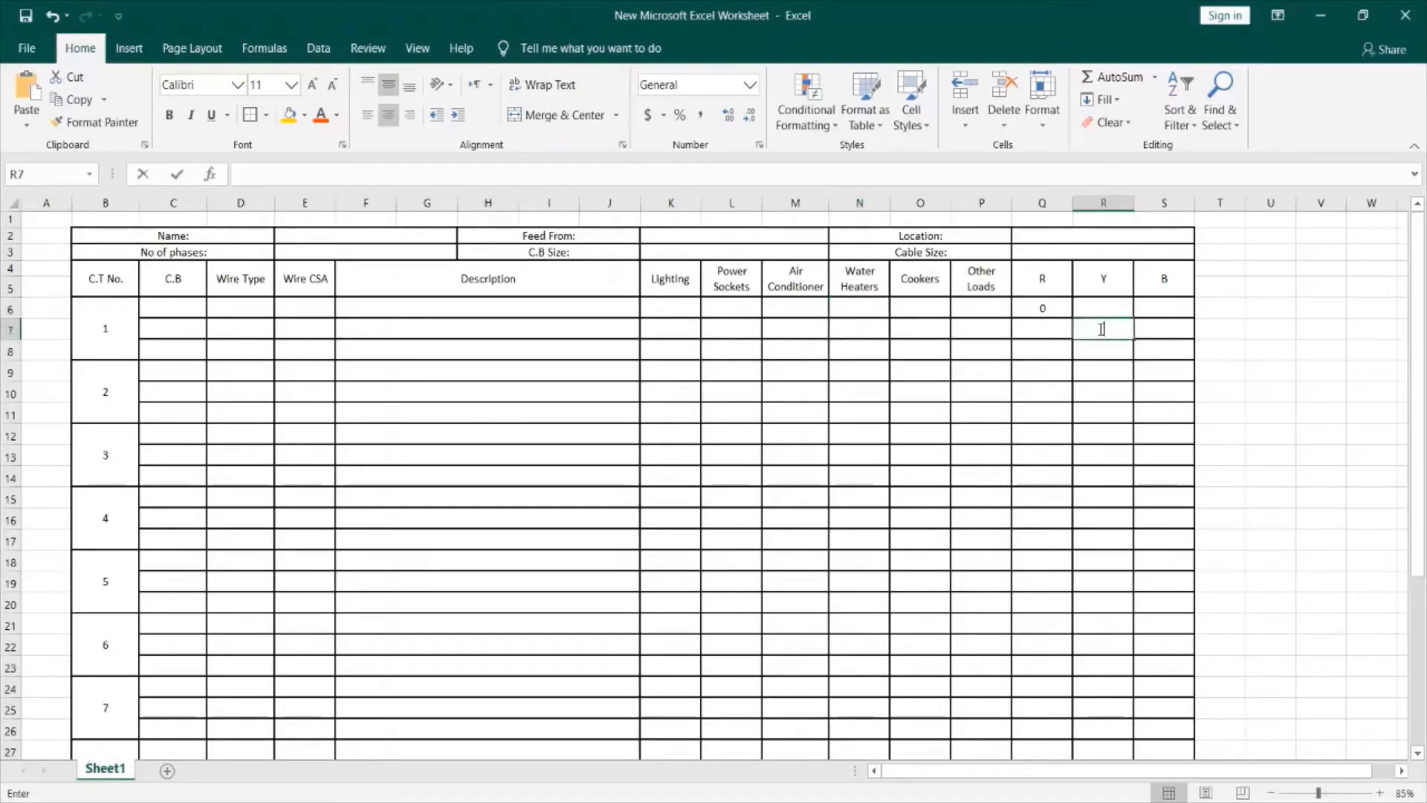
text(=)
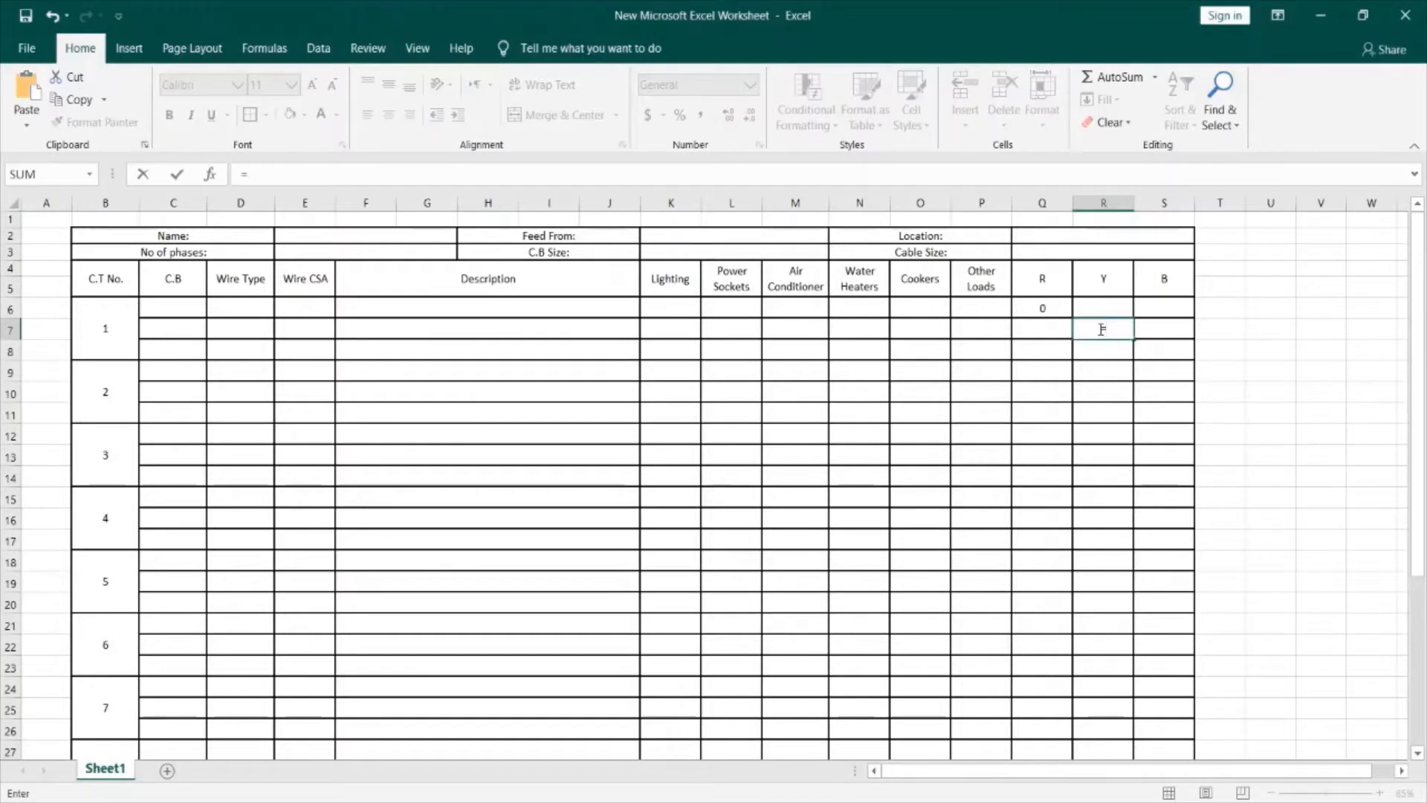
text(sum()
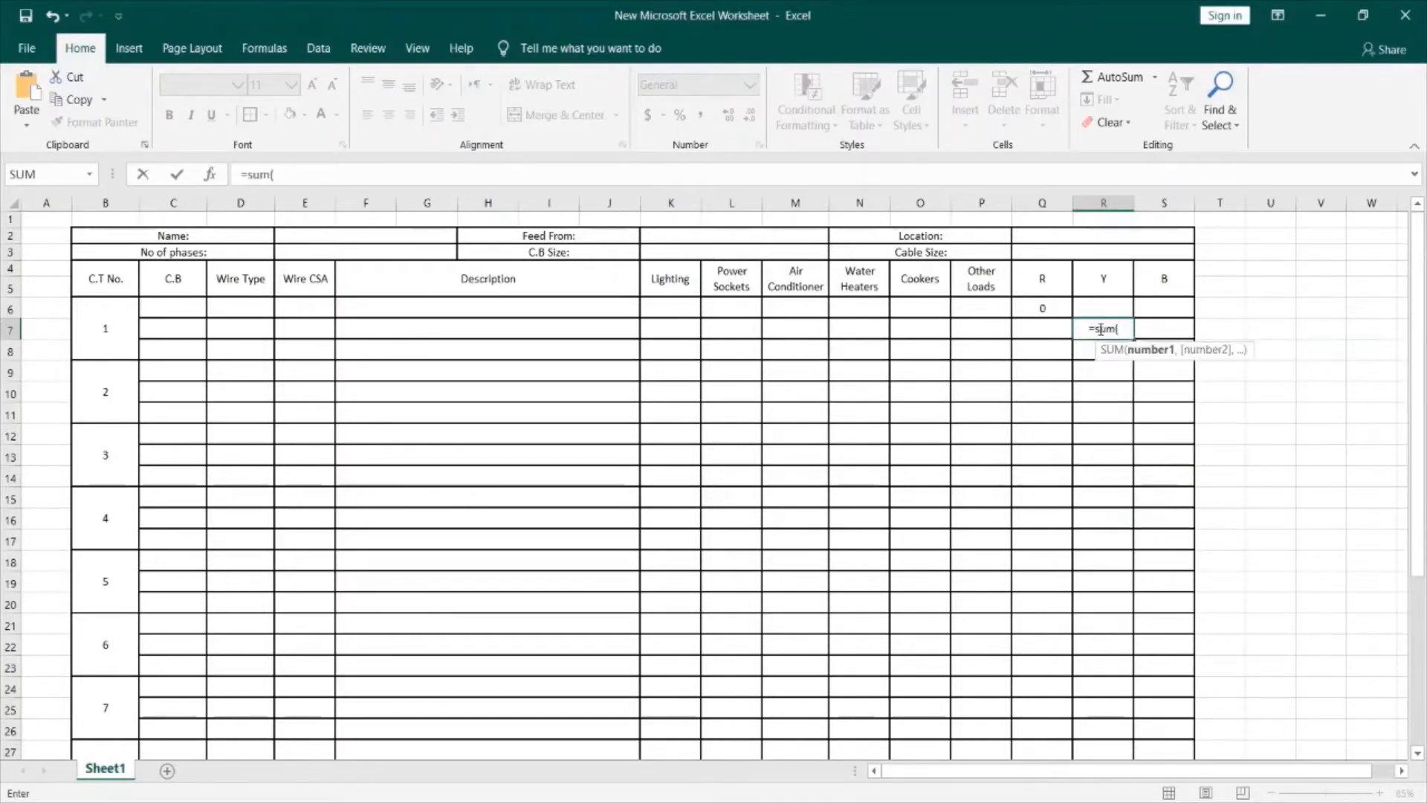
drag(991, 325, 687, 330)
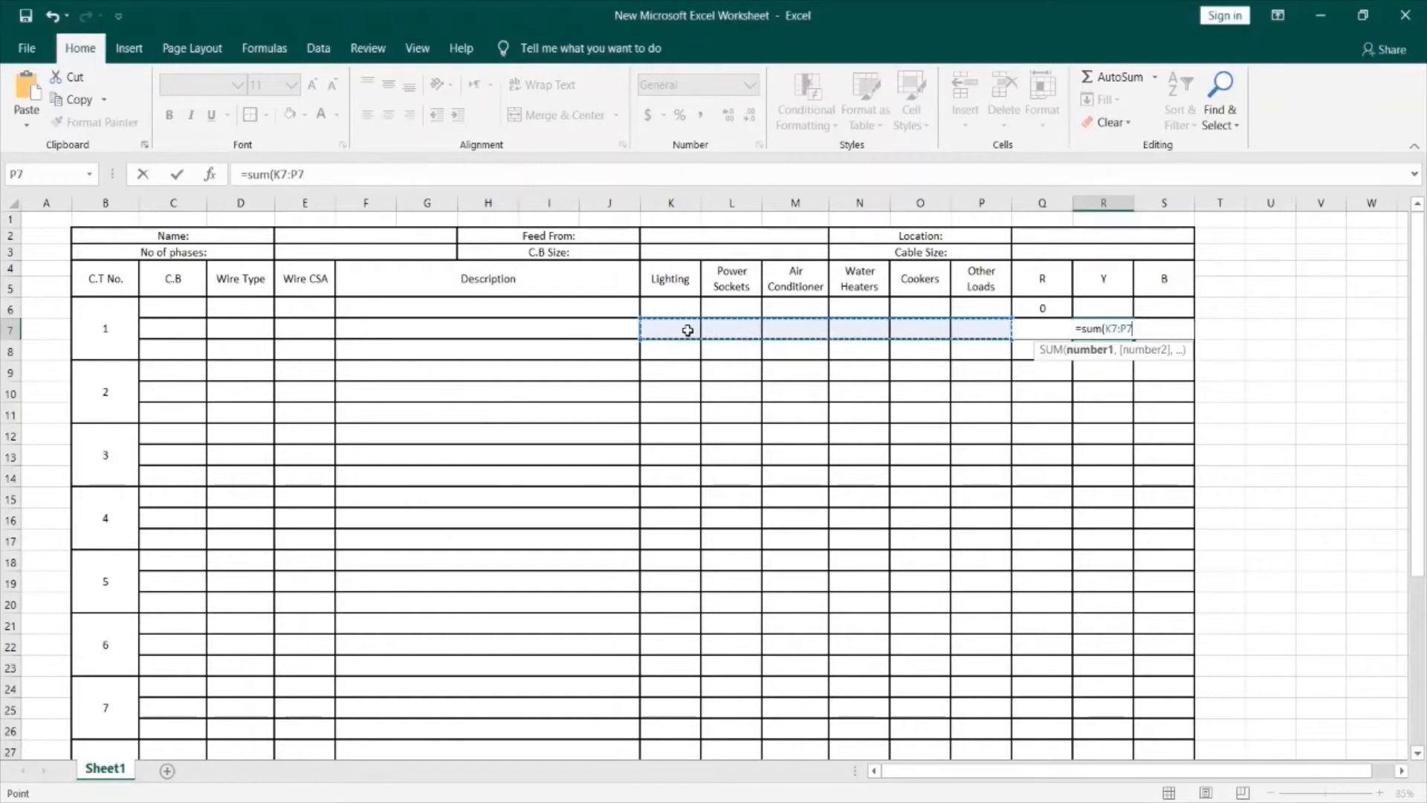
text())
key(Return)
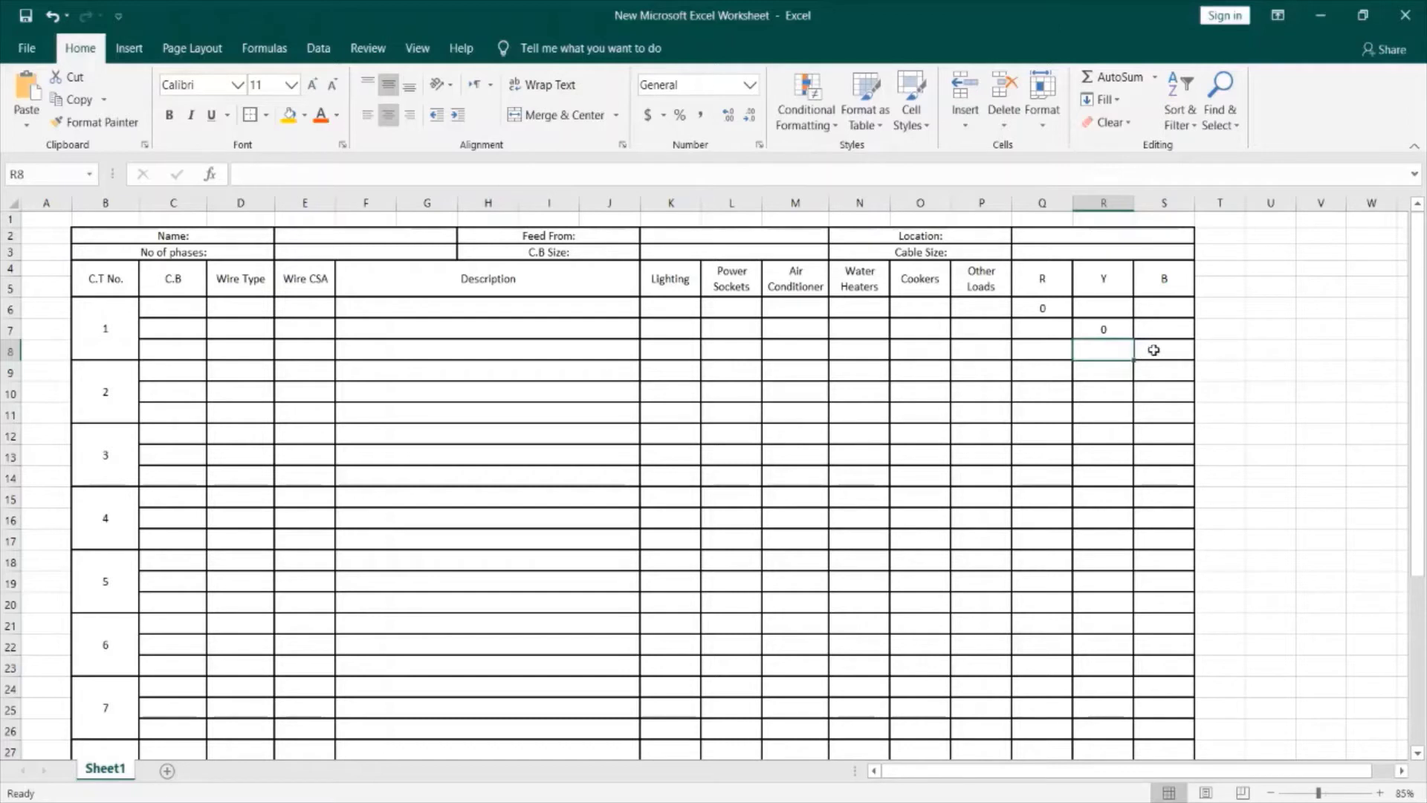
click(1109, 330)
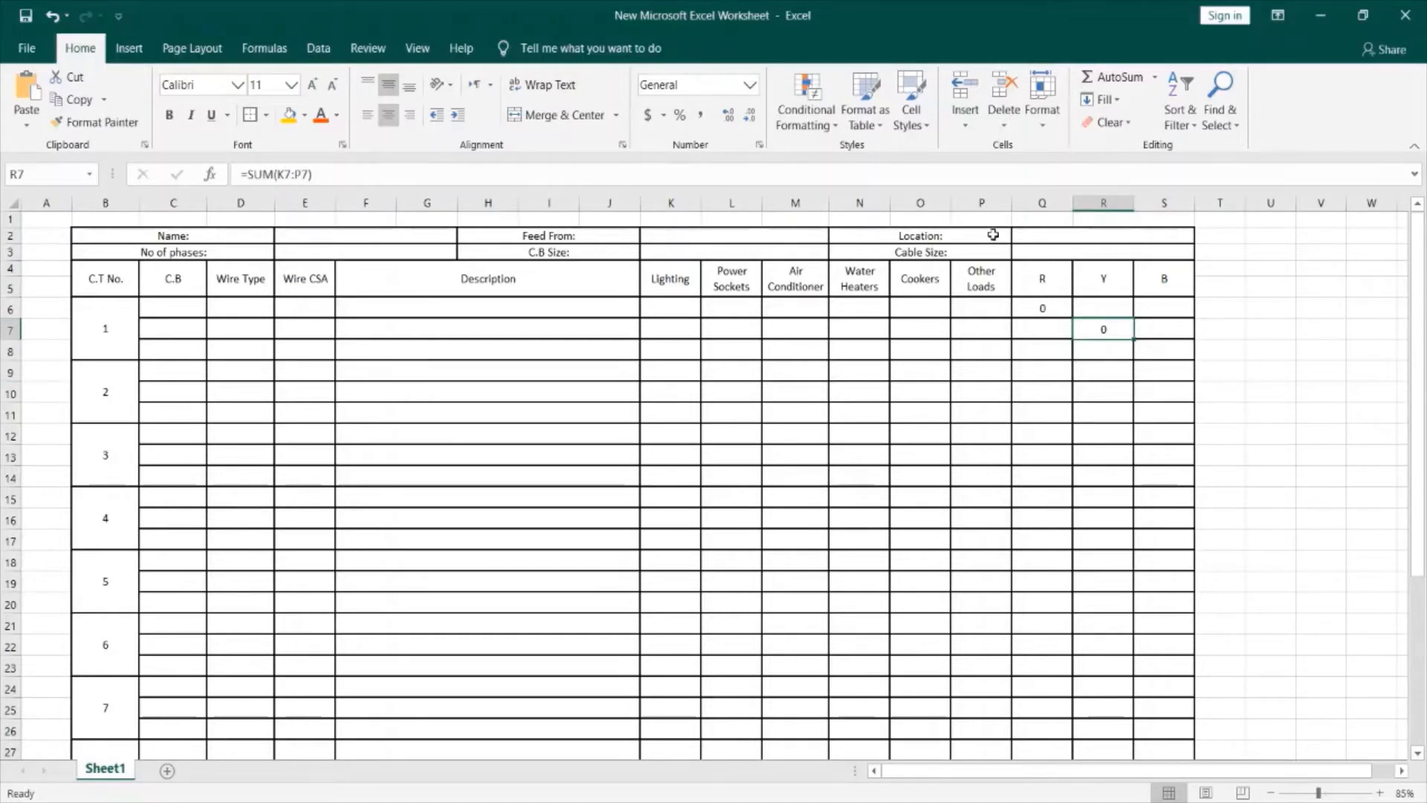
Enter =SUM(K8:P8) in cell S8 to total the third circuit row's loads under phase B
click(1158, 350)
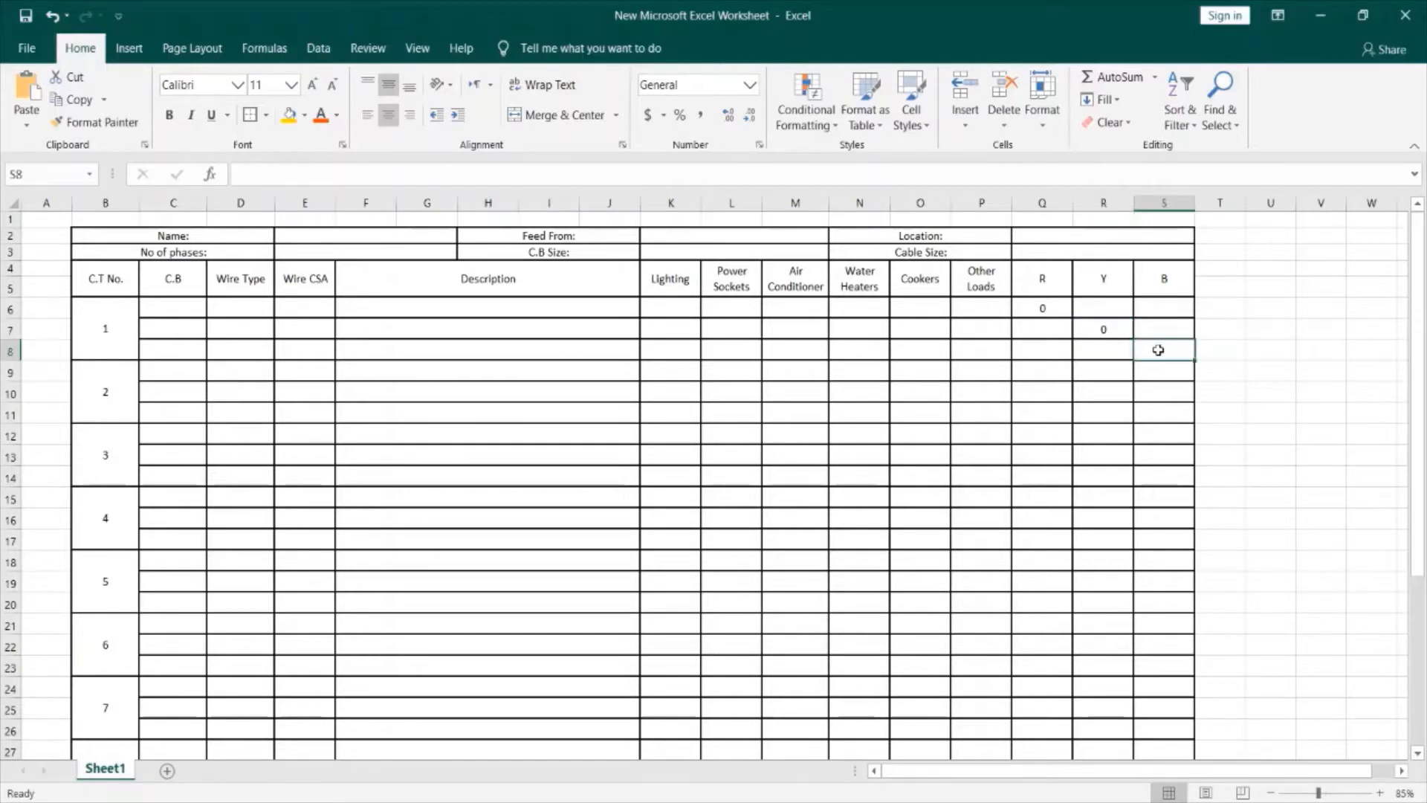
double_click(1161, 350)
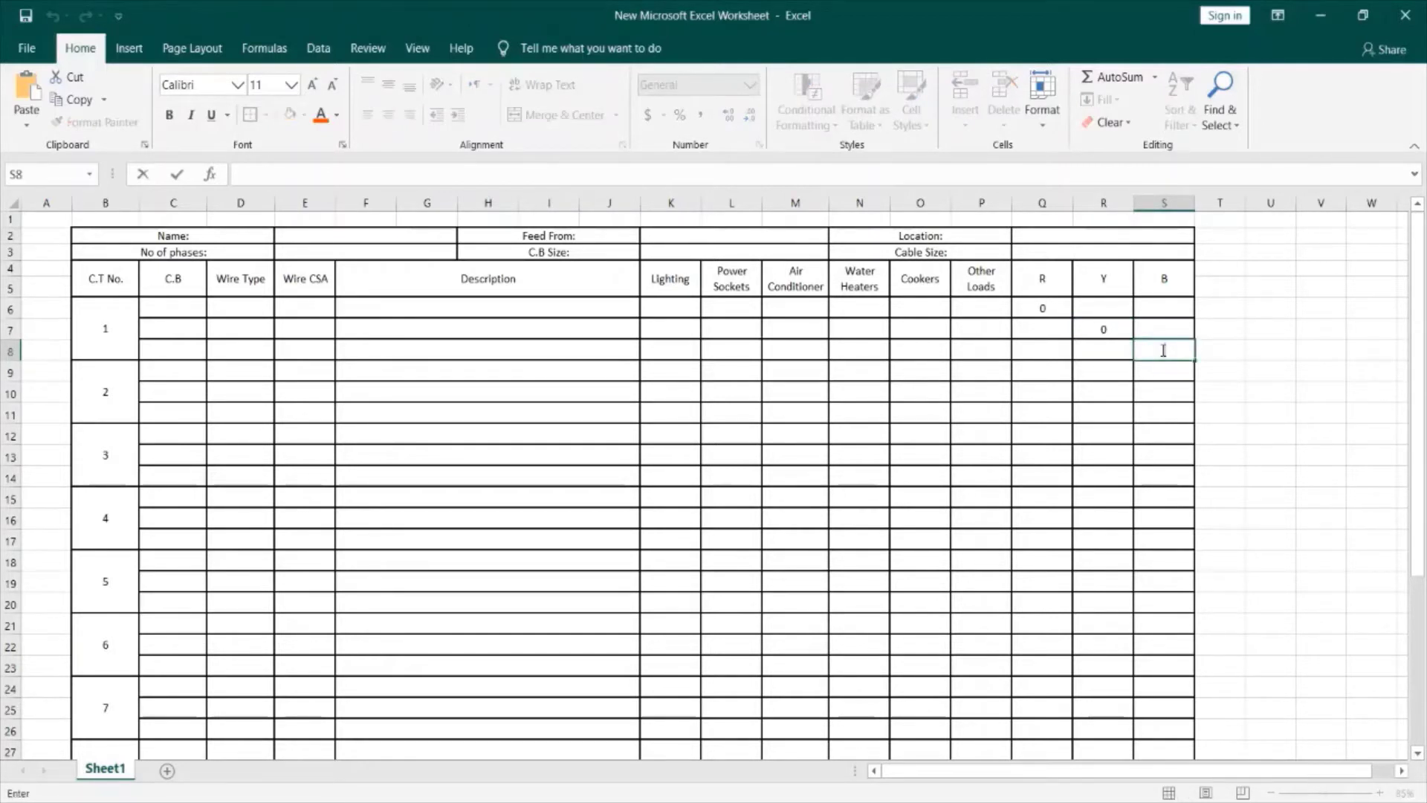
text(=sum)
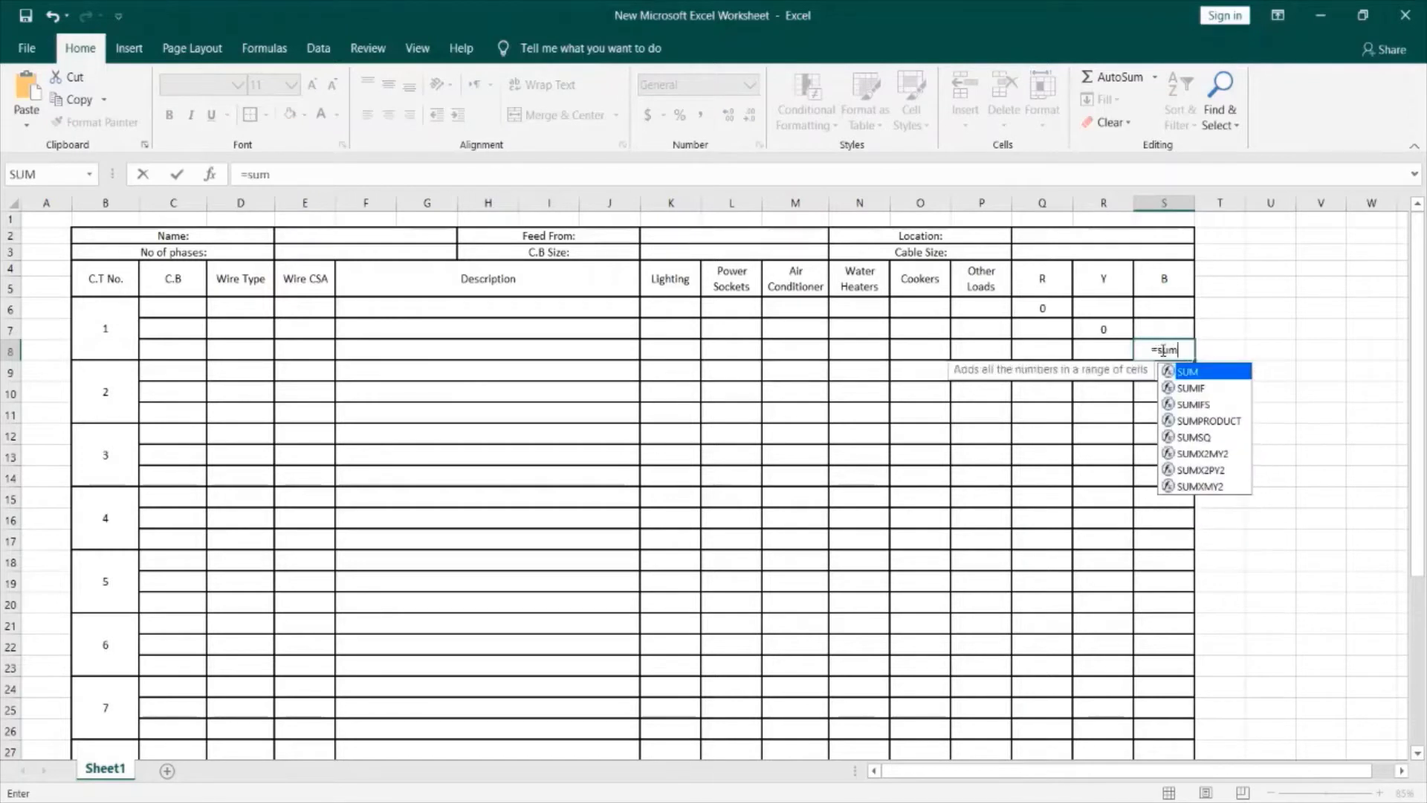
text(()
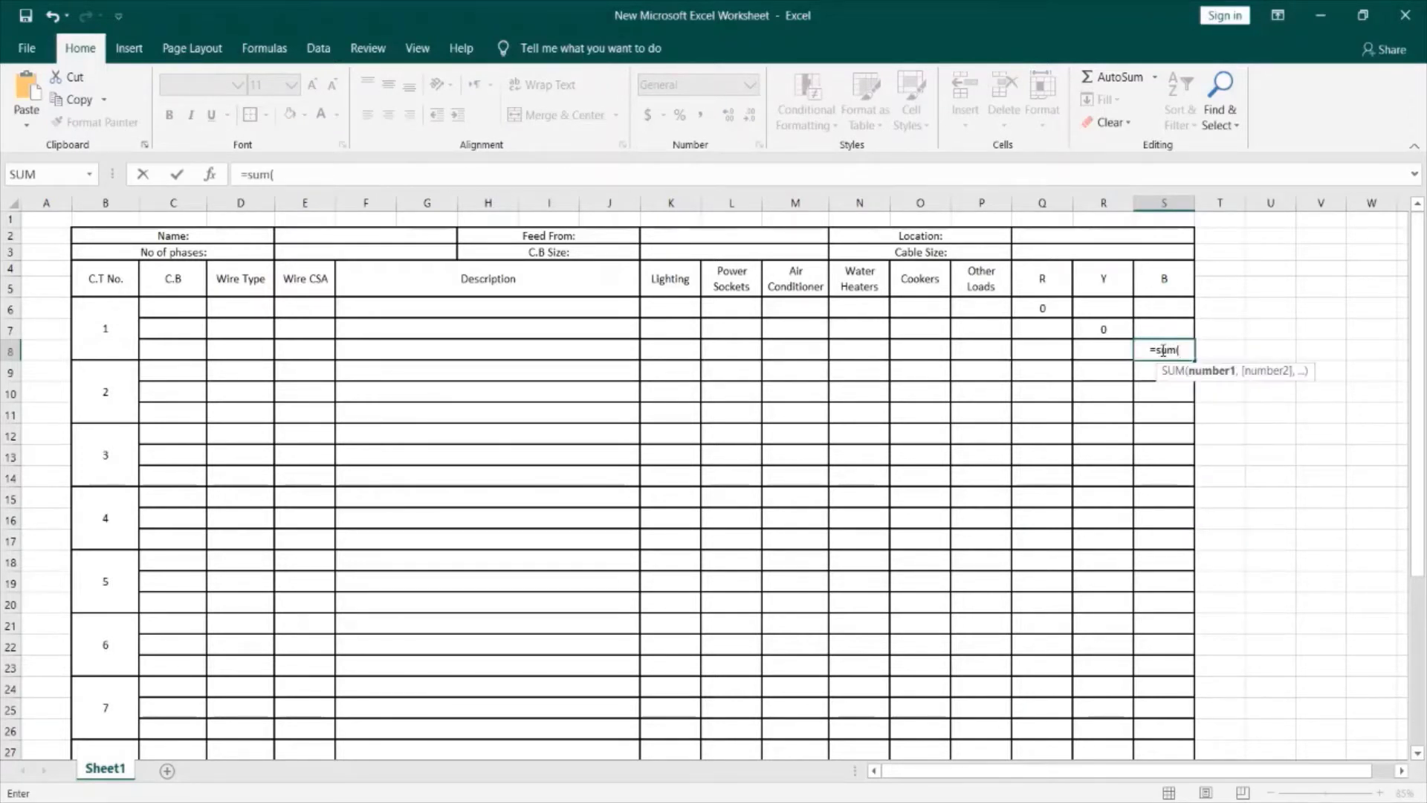
click(967, 354)
drag(967, 355, 684, 354)
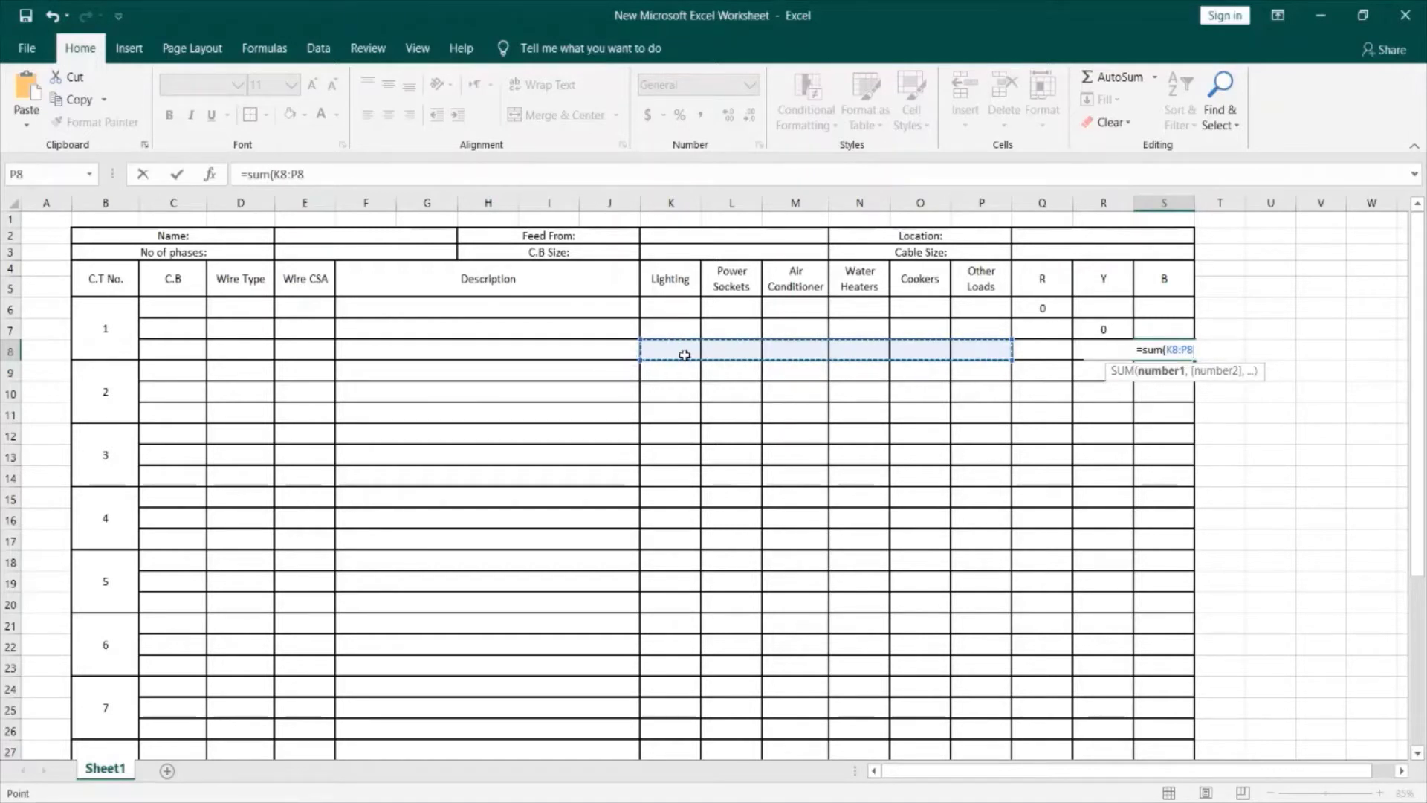
text())
key(Return)
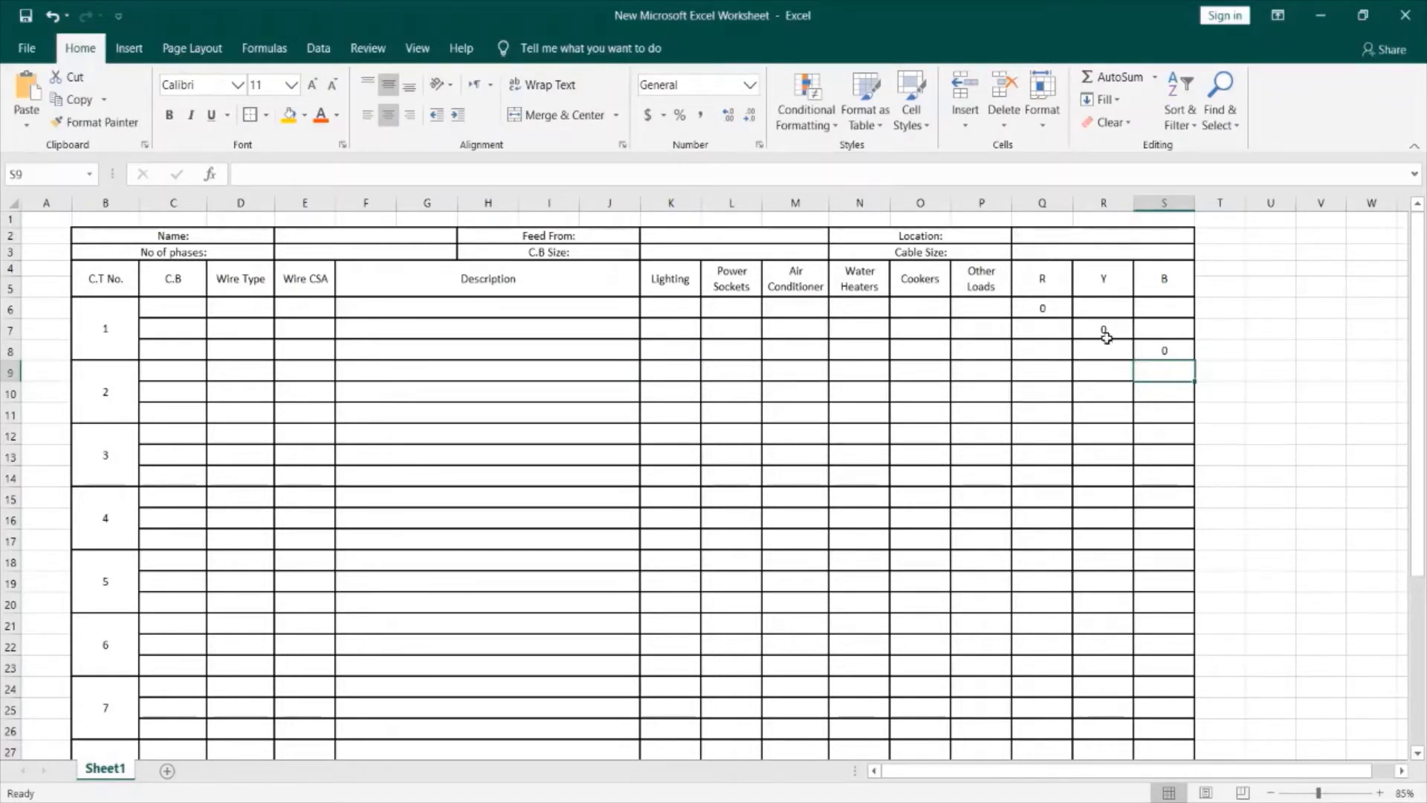
Fill the phase formula pattern in Q6:S8 down through row 29 to cover circuits 2 to 8
key(ctrl+z)
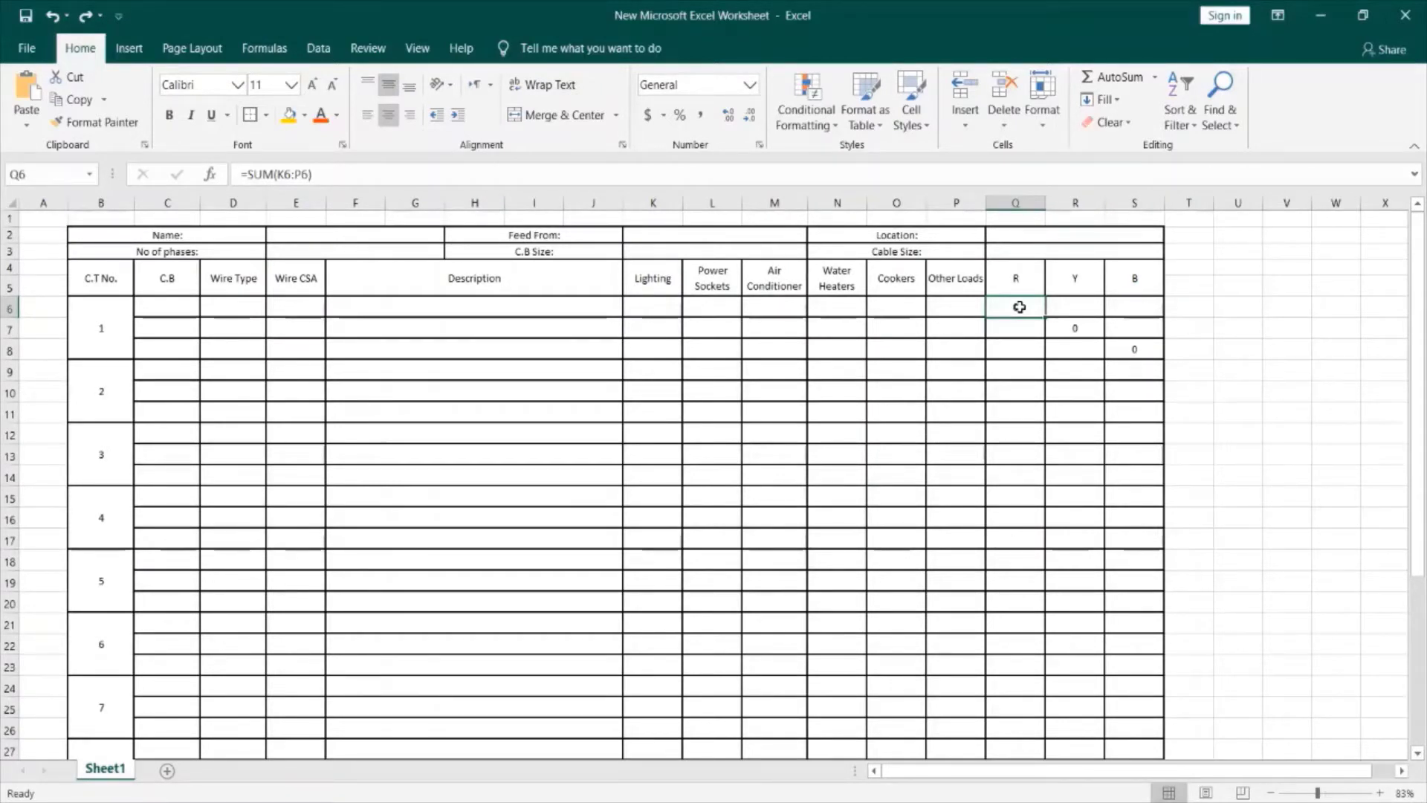
drag(1029, 316, 1169, 360)
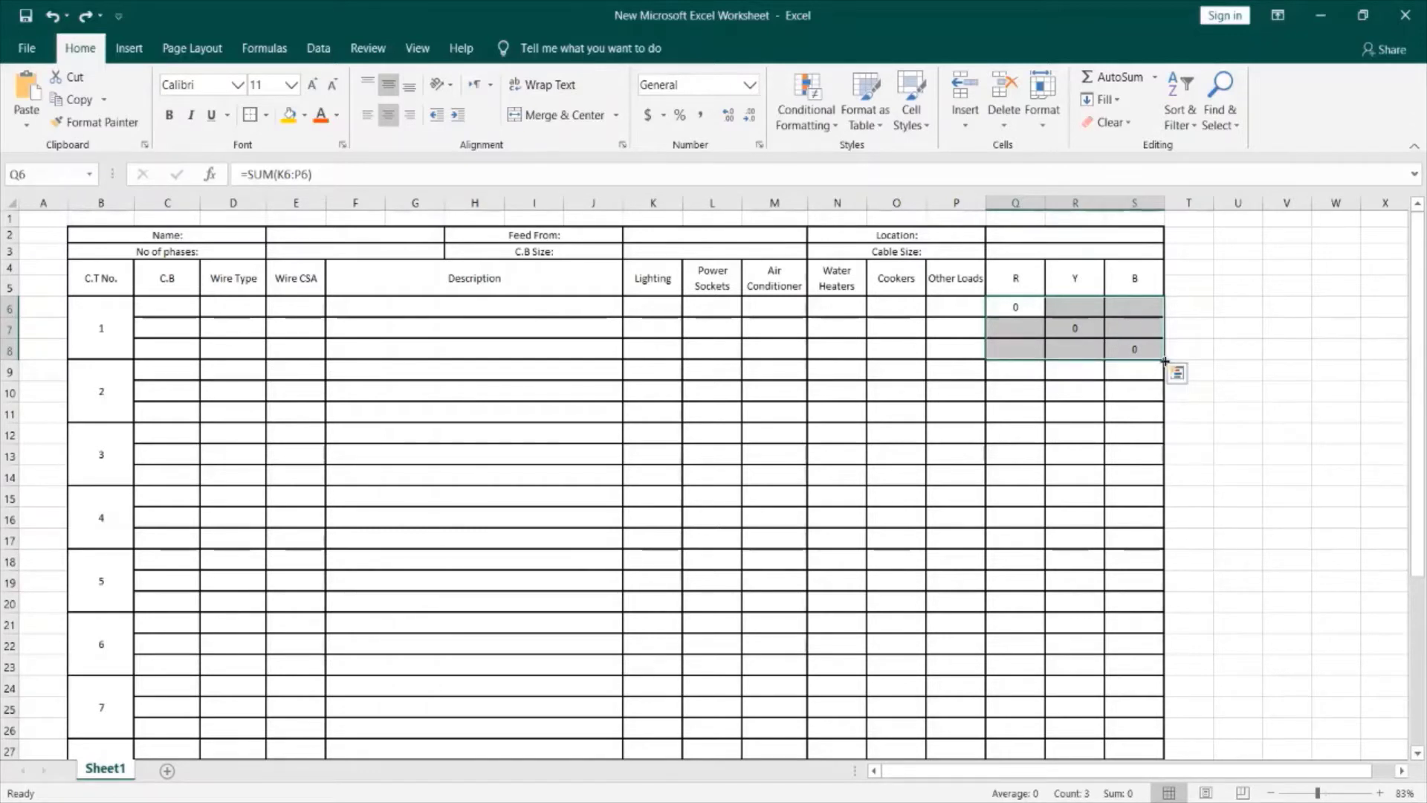
drag(1165, 362, 1159, 704)
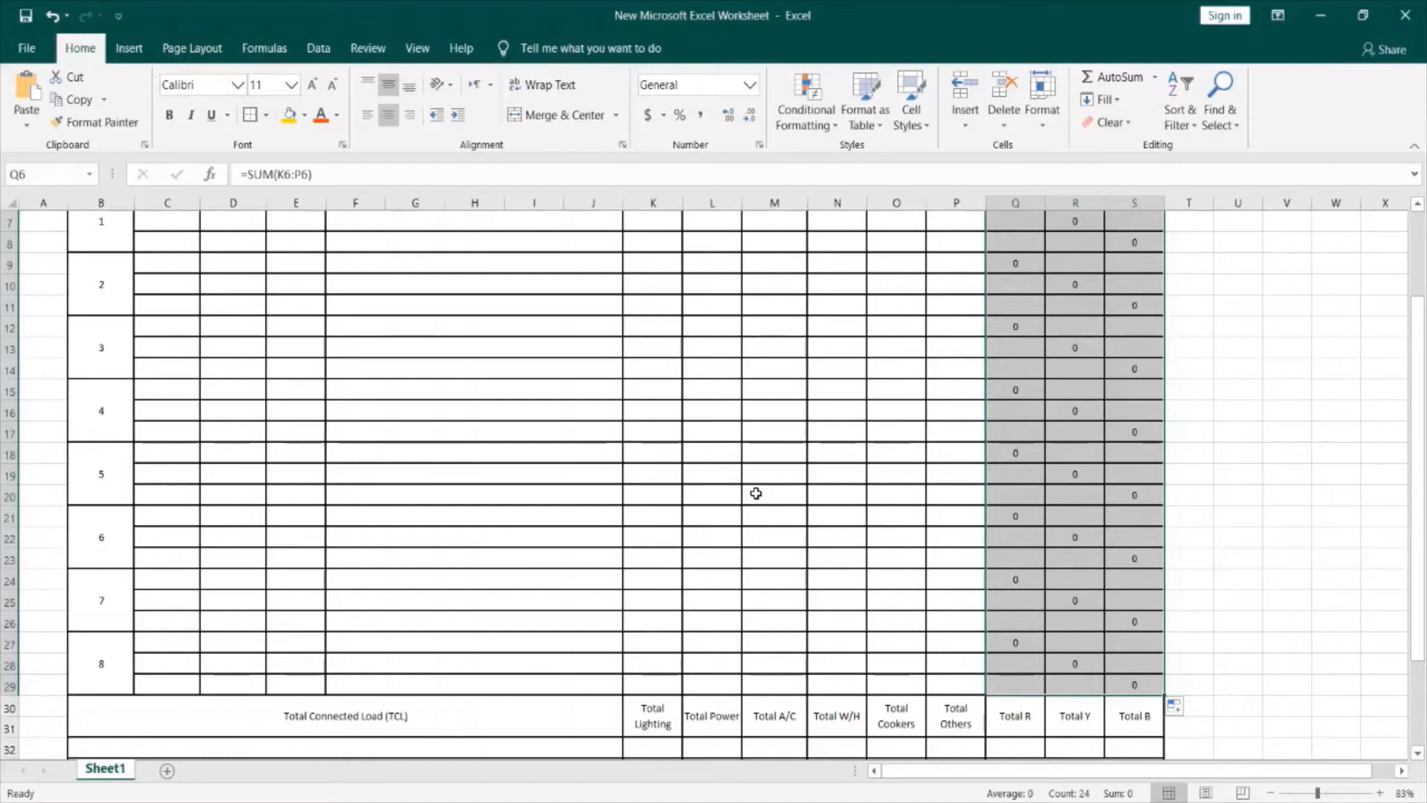
Enter =SUM(K6:K29) in cell K32 under Total Lighting to sum the Lighting column
scroll(758, 491, down, 3)
scroll(764, 484, up, 4)
scroll(790, 567, down, 4)
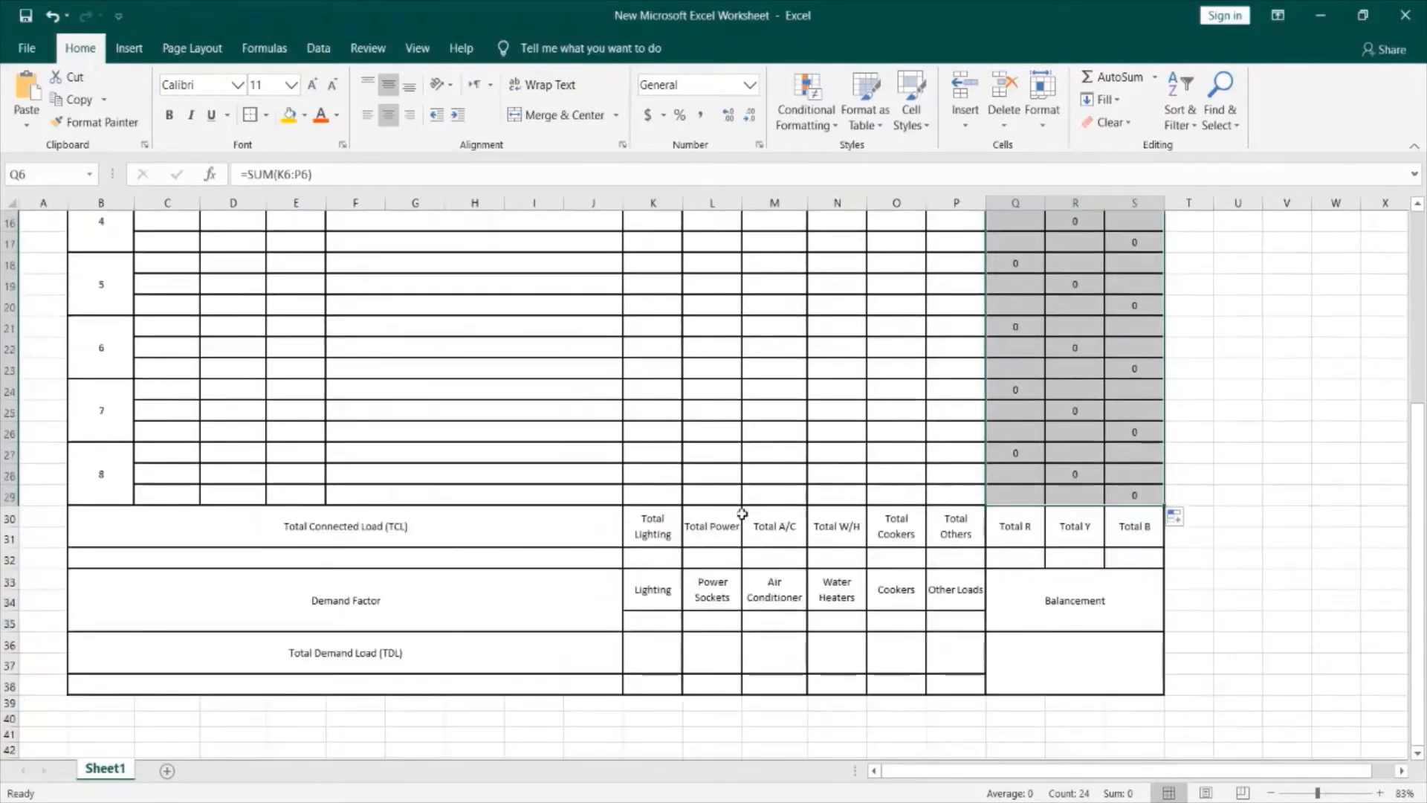
click(663, 556)
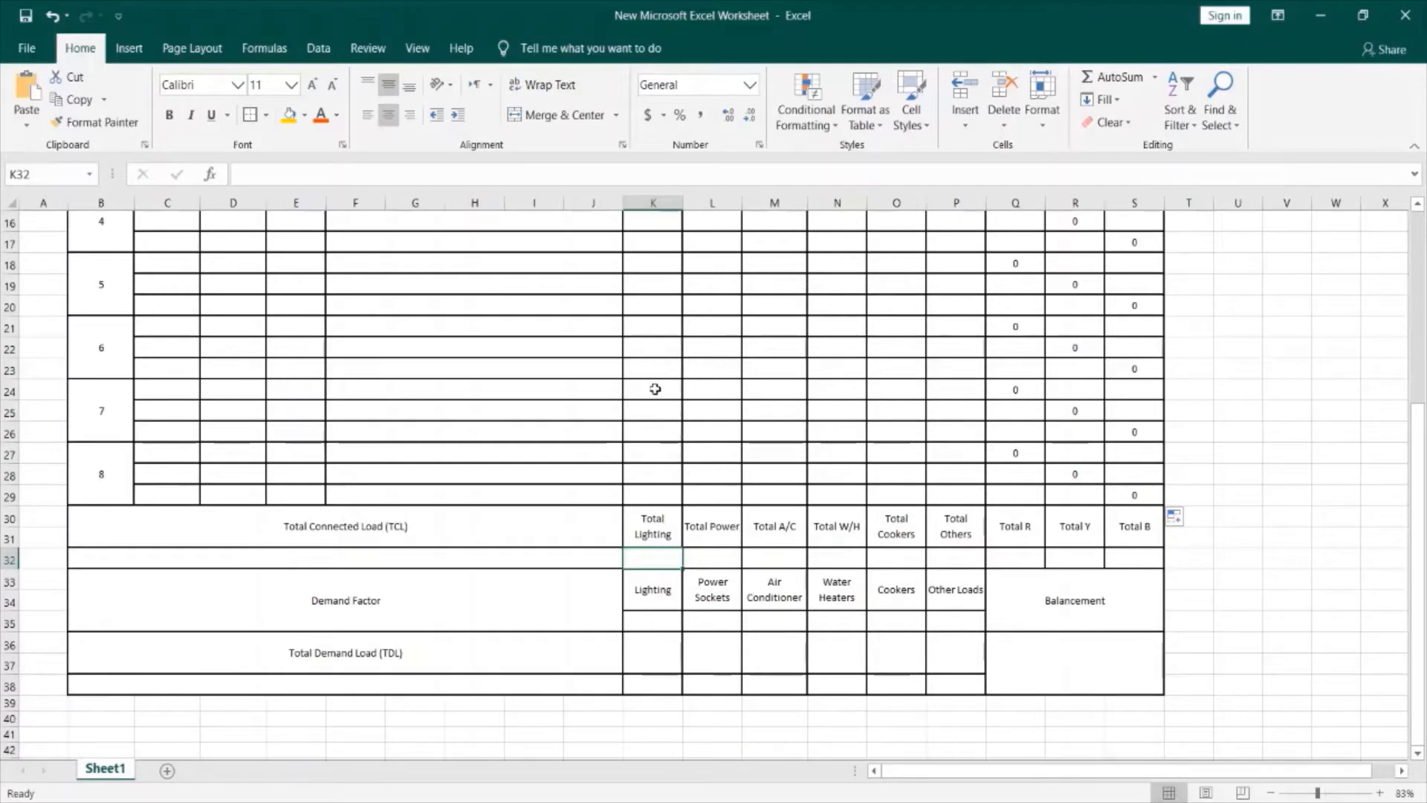
scroll(653, 312, up, 4)
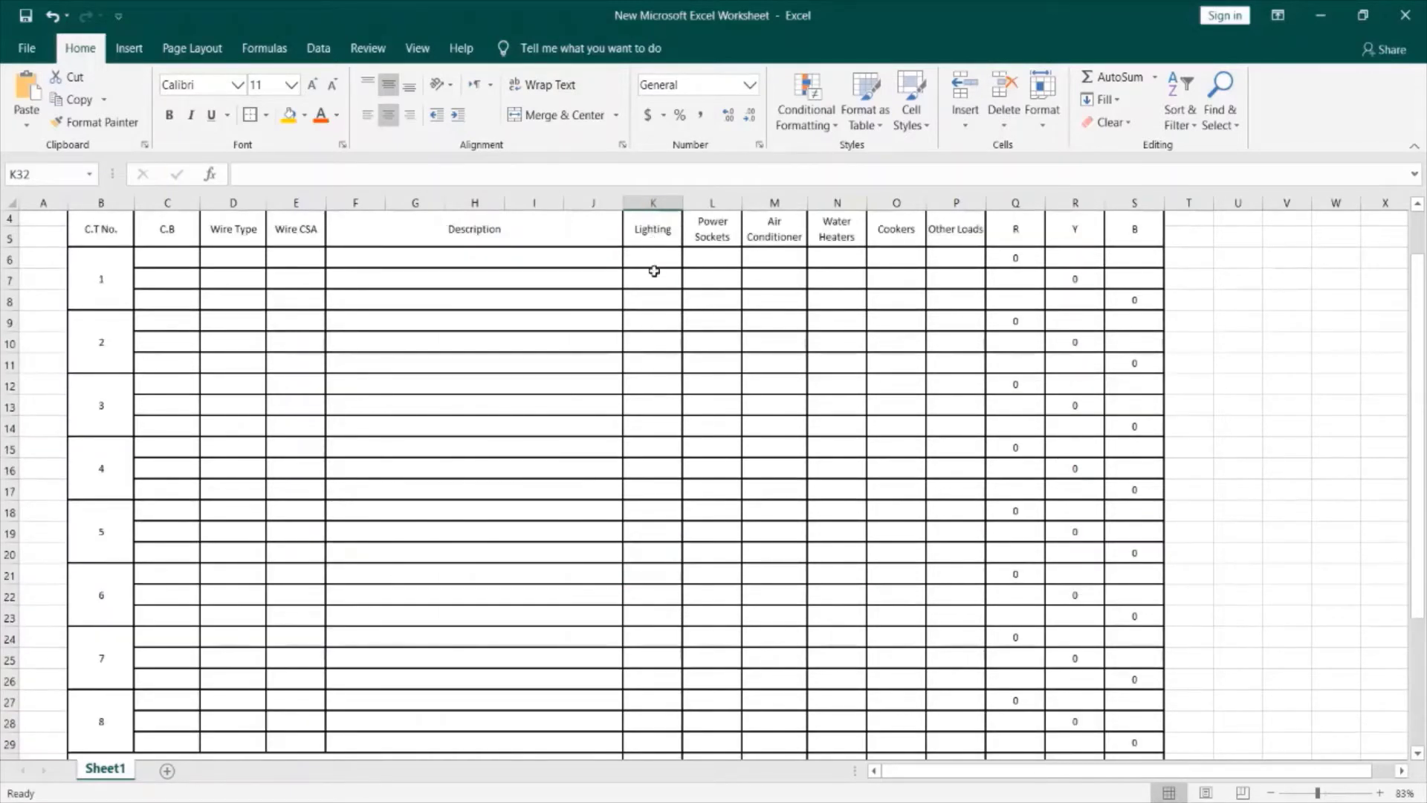
scroll(652, 569, down, 3)
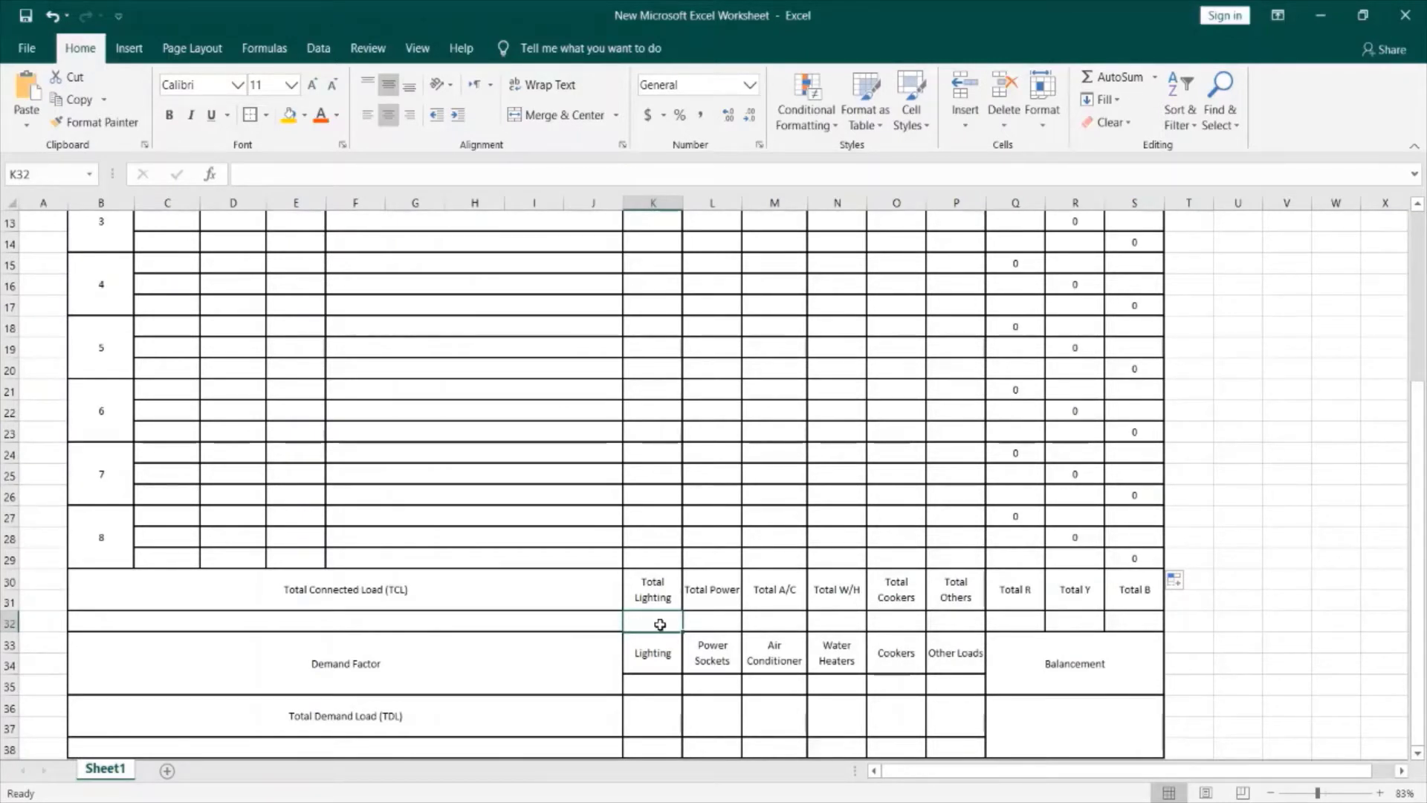
text(=)
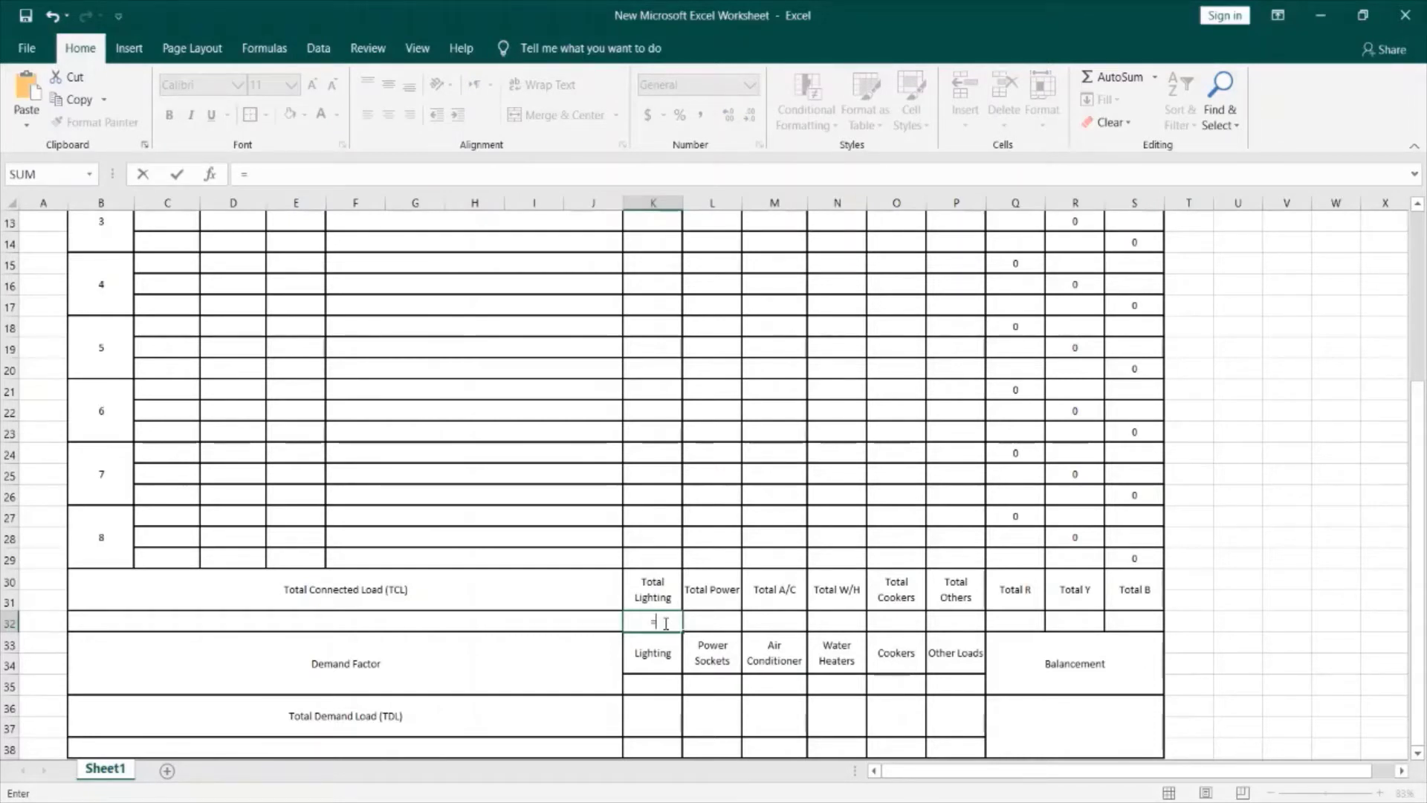
text(sum()
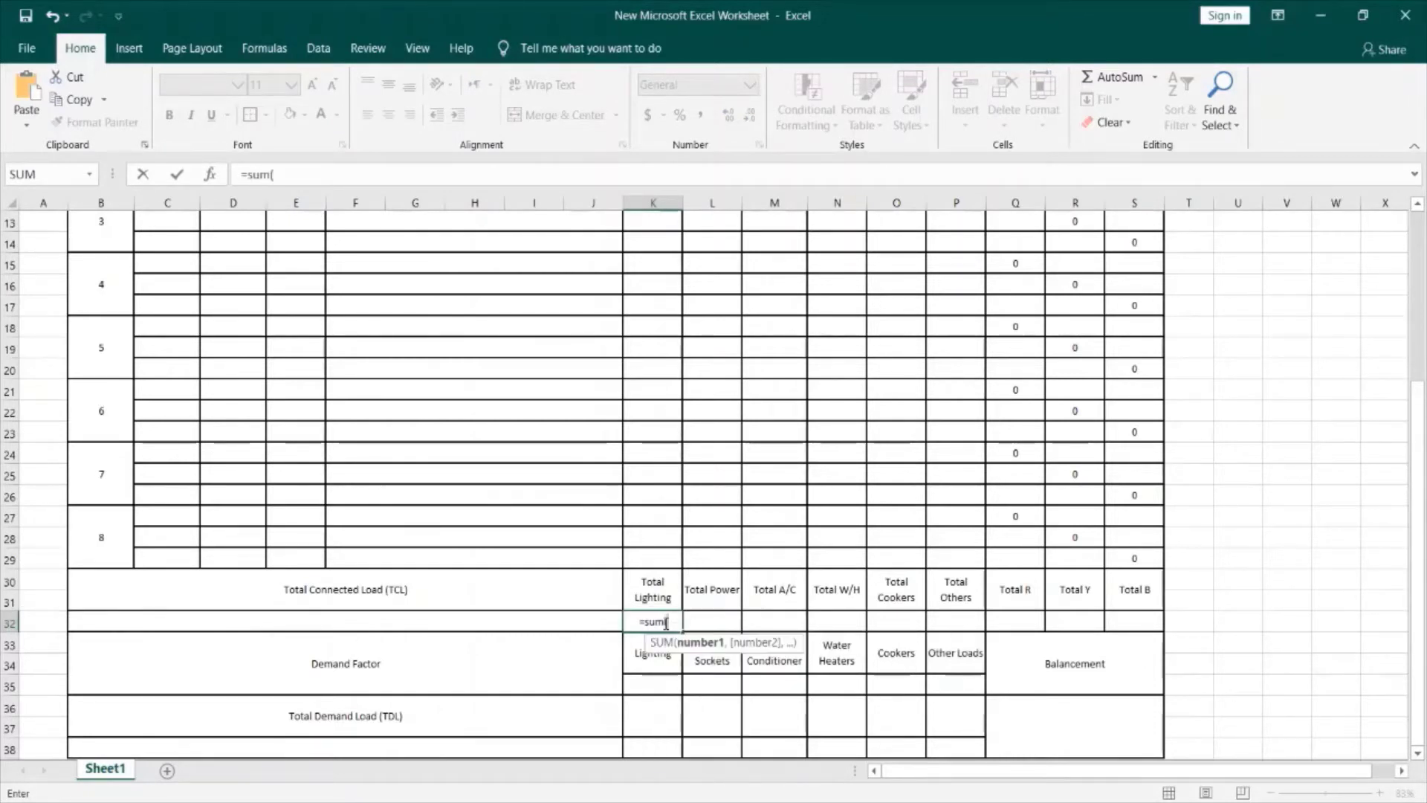
drag(641, 559, 648, 260)
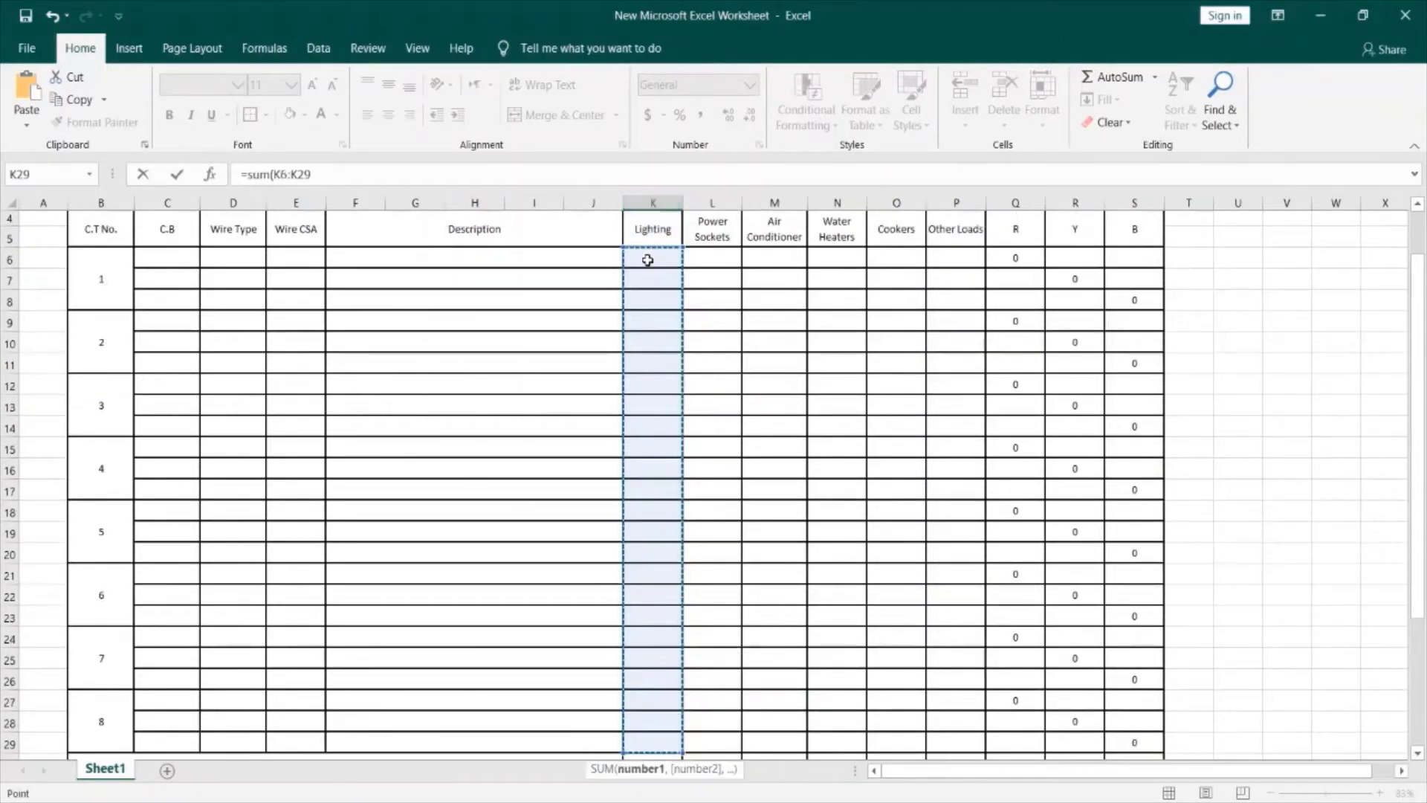
text())
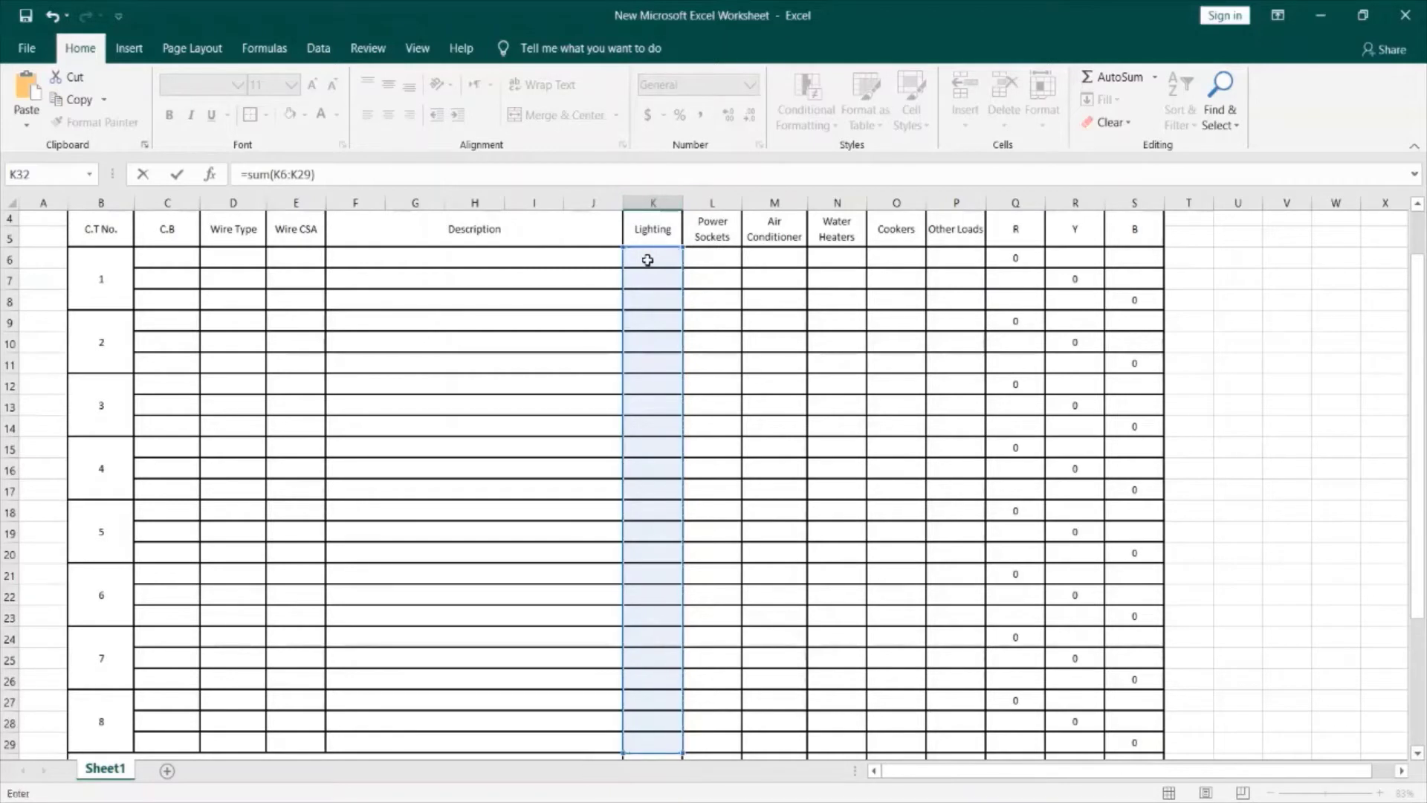
key(Return)
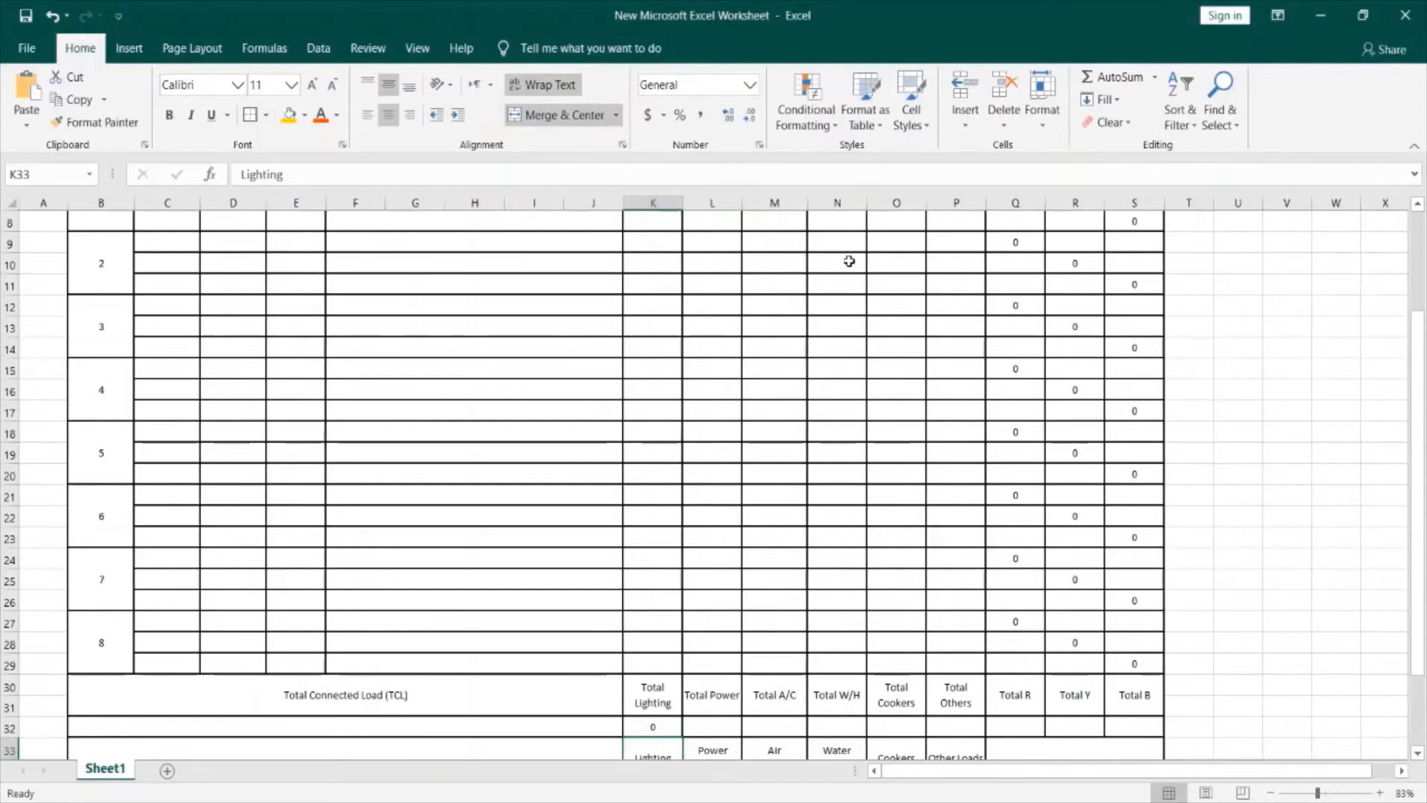
Fill the Total Lighting formula from K32 across to S32 for the remaining load and phase totals
scroll(669, 568, down, 2)
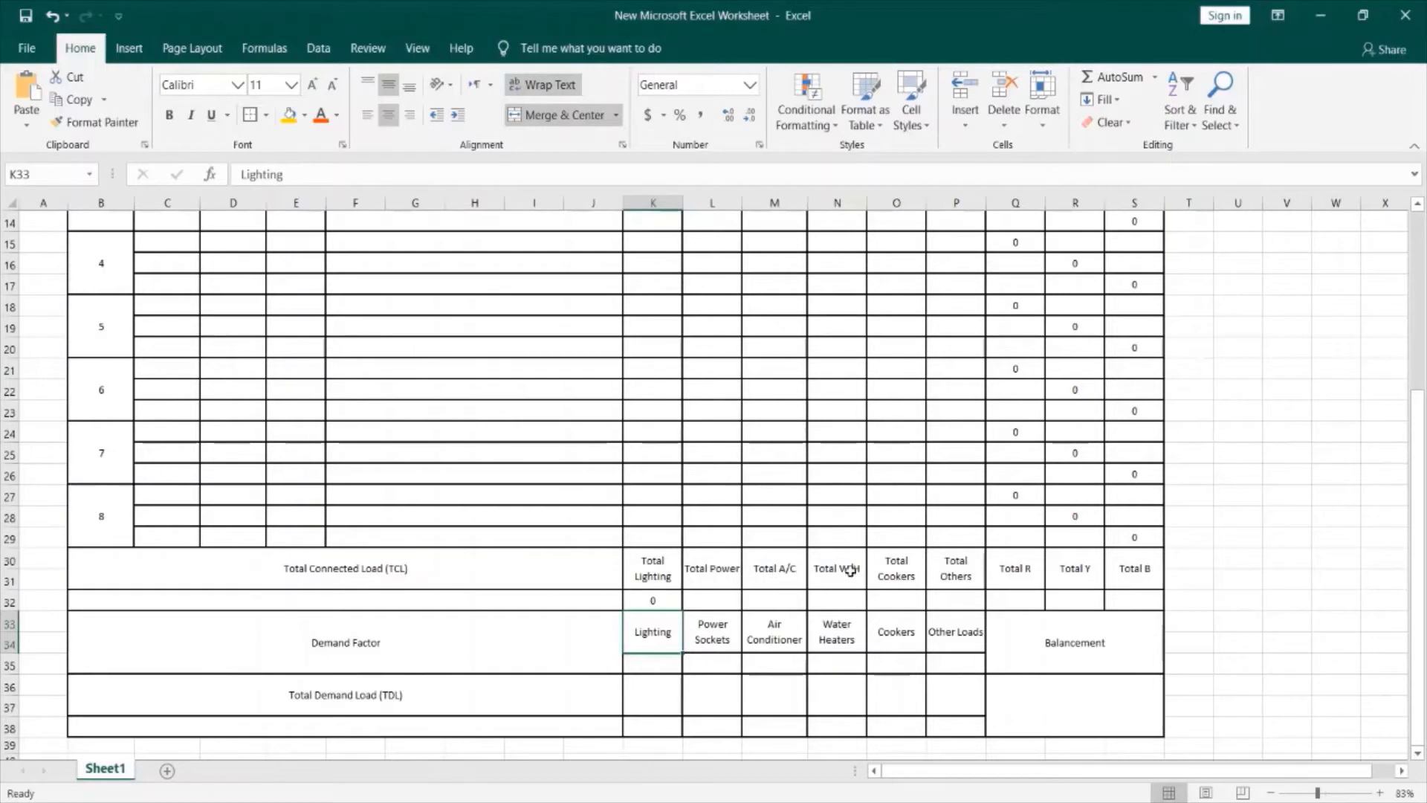
click(670, 600)
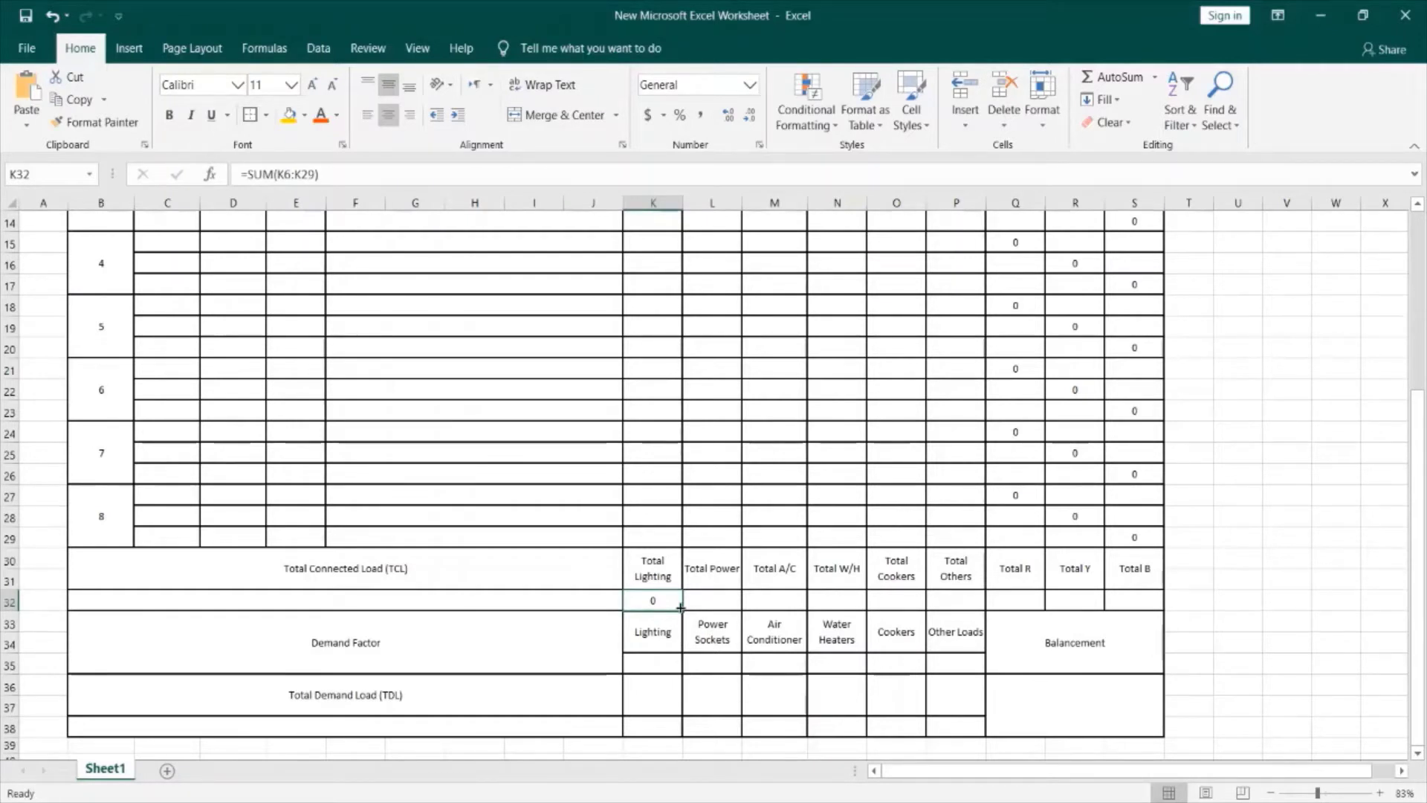
drag(681, 608, 1168, 611)
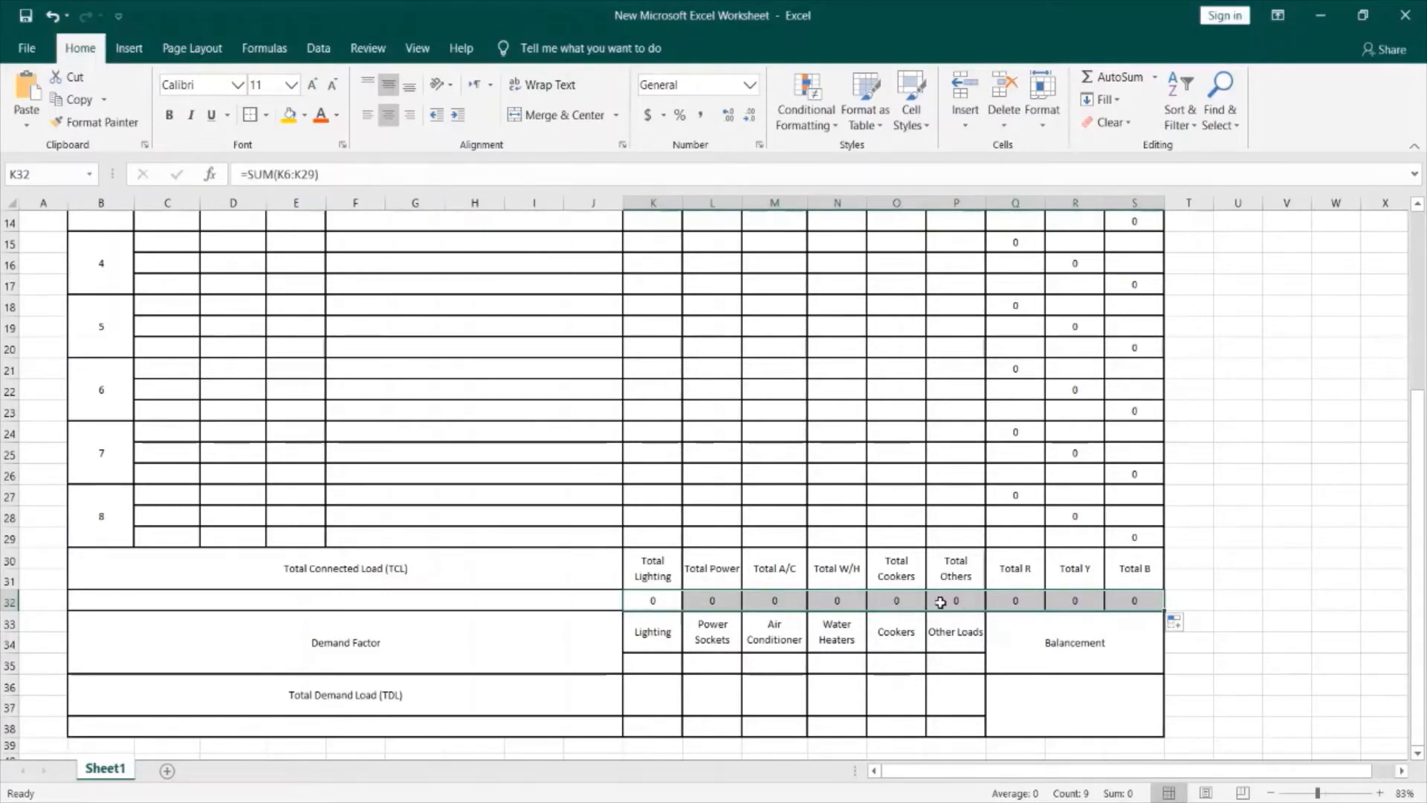
click(900, 620)
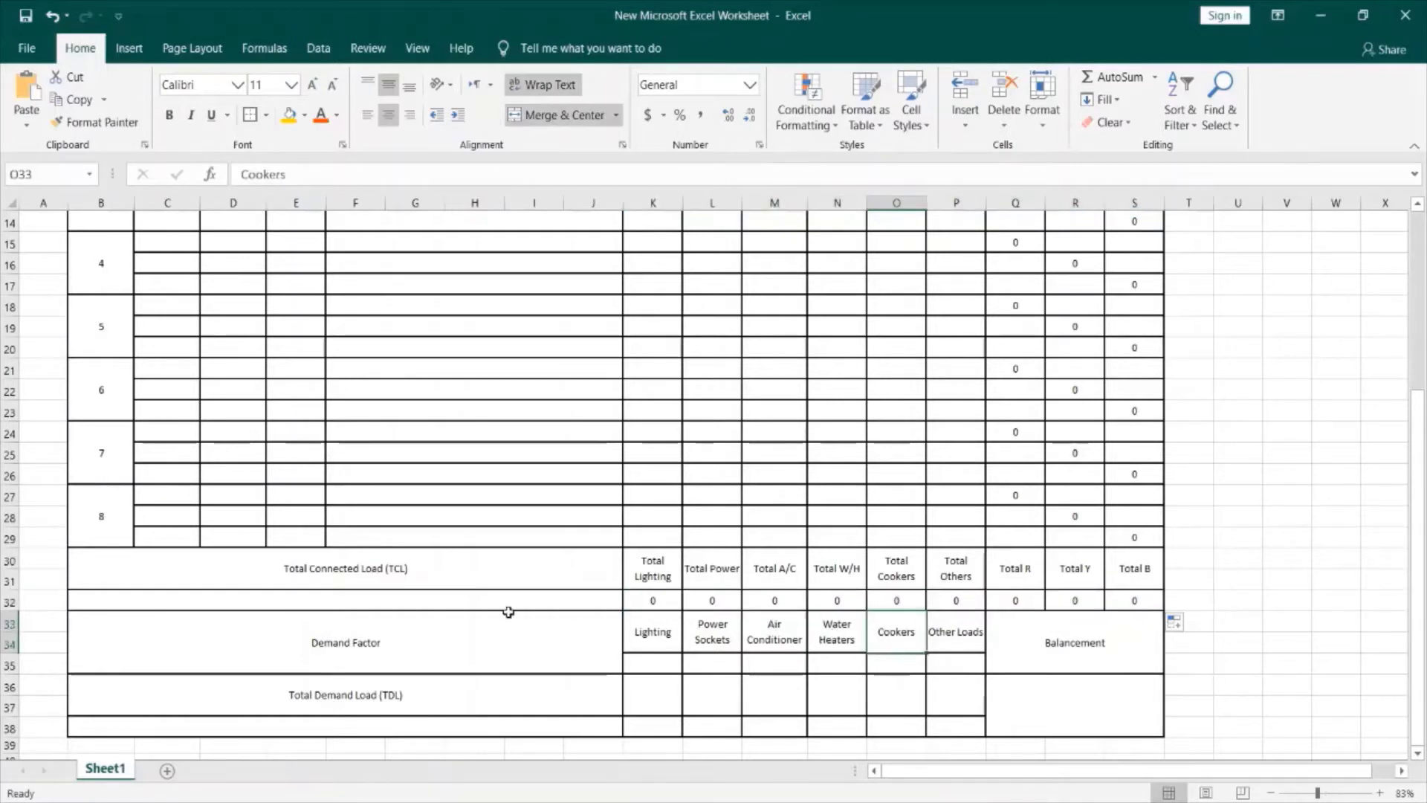
Enter =SUM(Q32,R32,S32) in cell B32 under Total Connected Load (TCL) to add the three phase totals
double_click(318, 604)
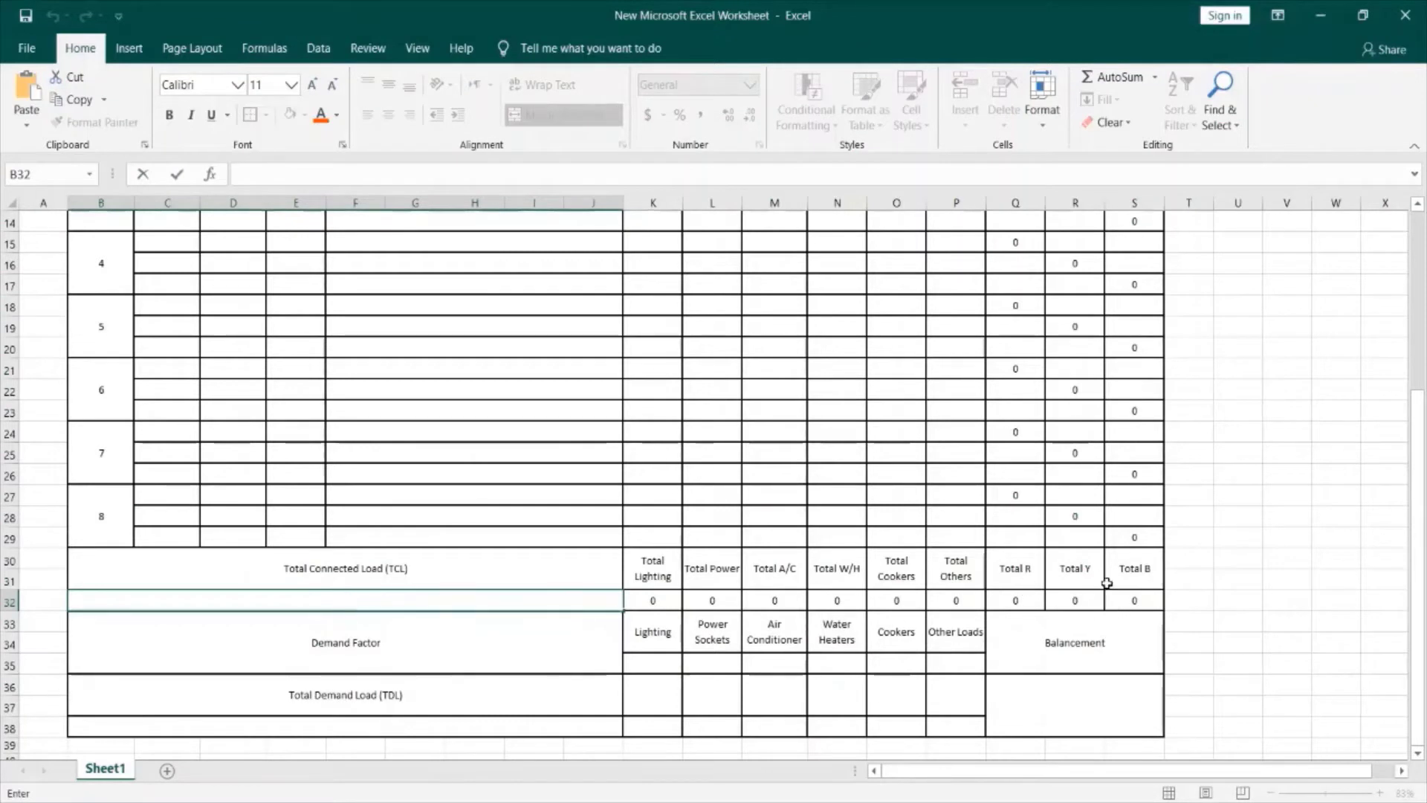
text(=)
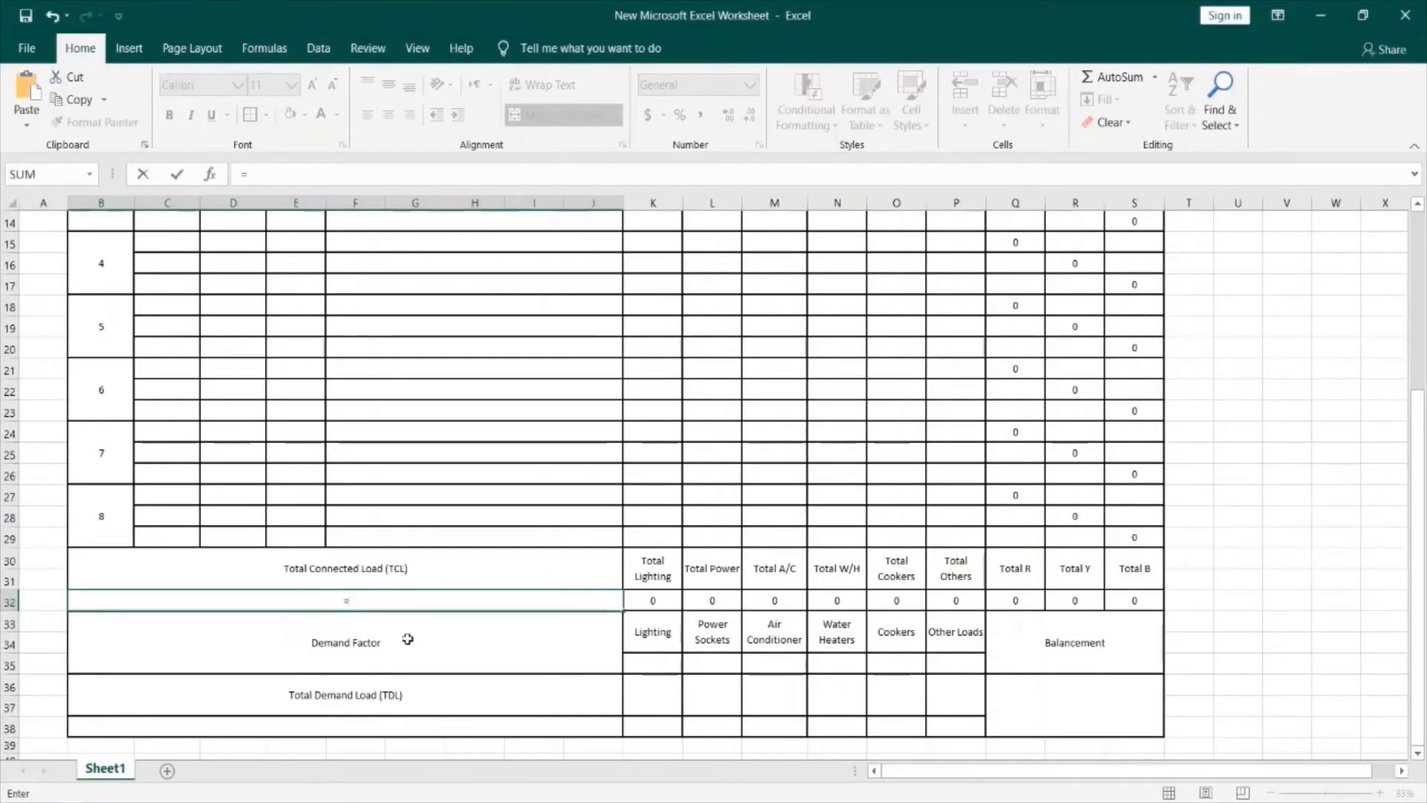
text(sum()
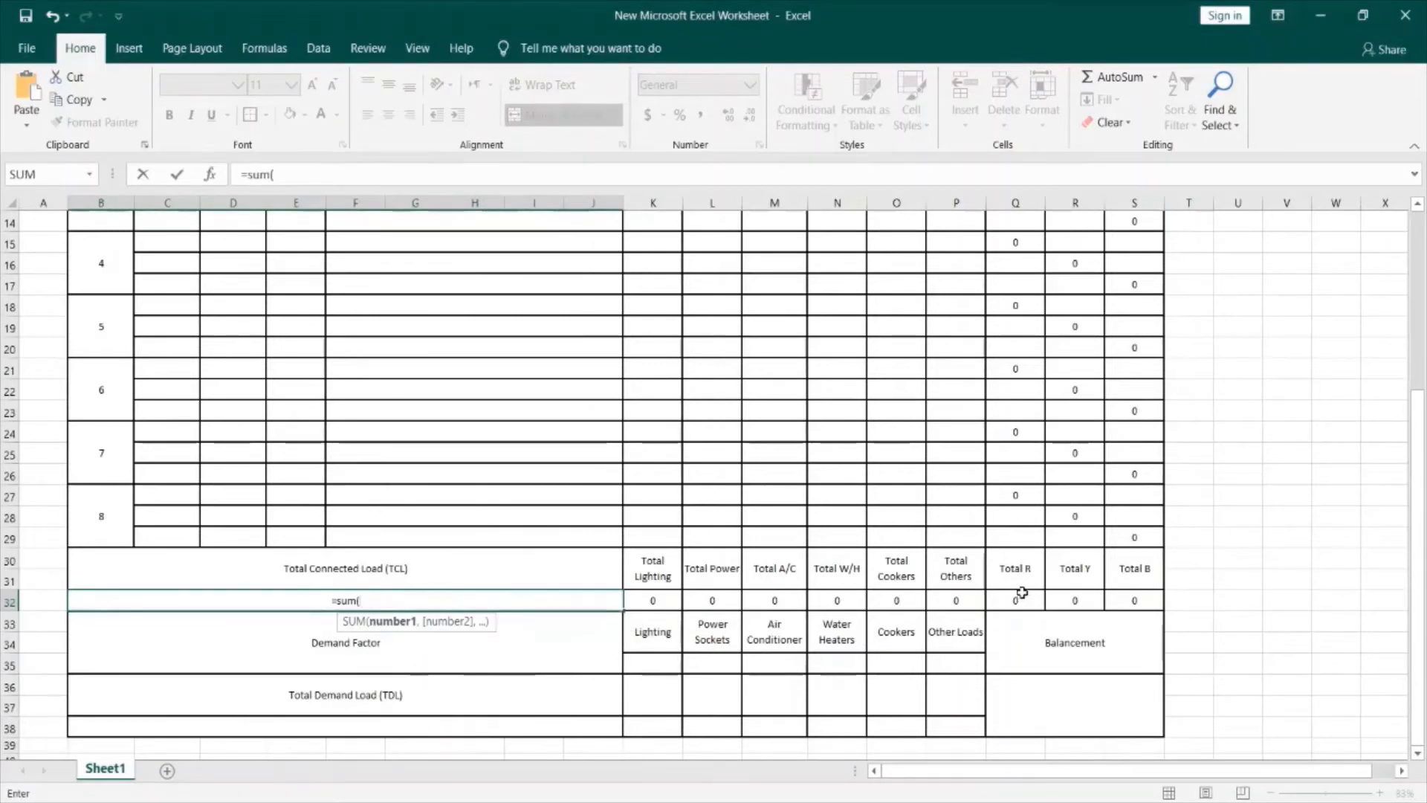
click(1019, 596)
text(,)
click(1071, 600)
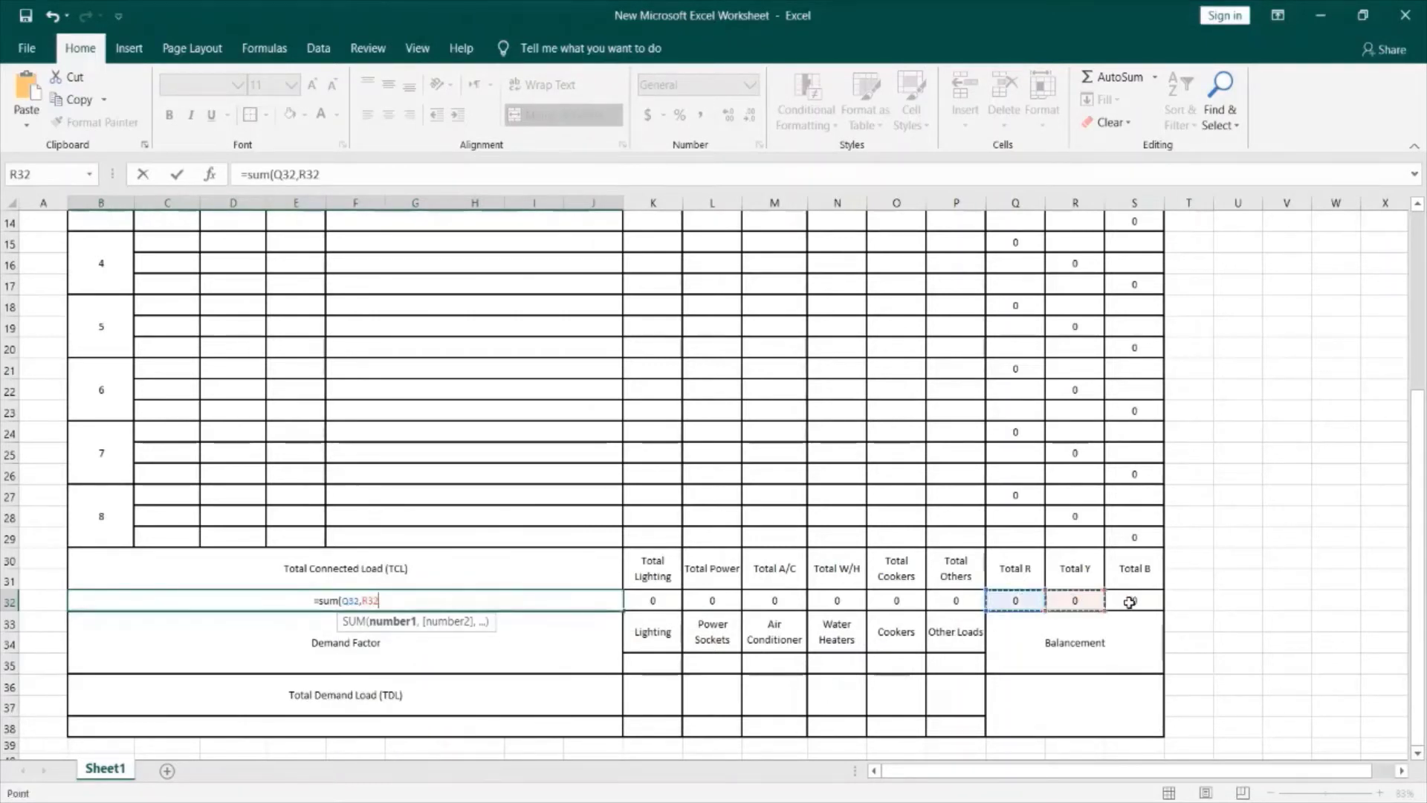
text(,)
click(1131, 601)
text())
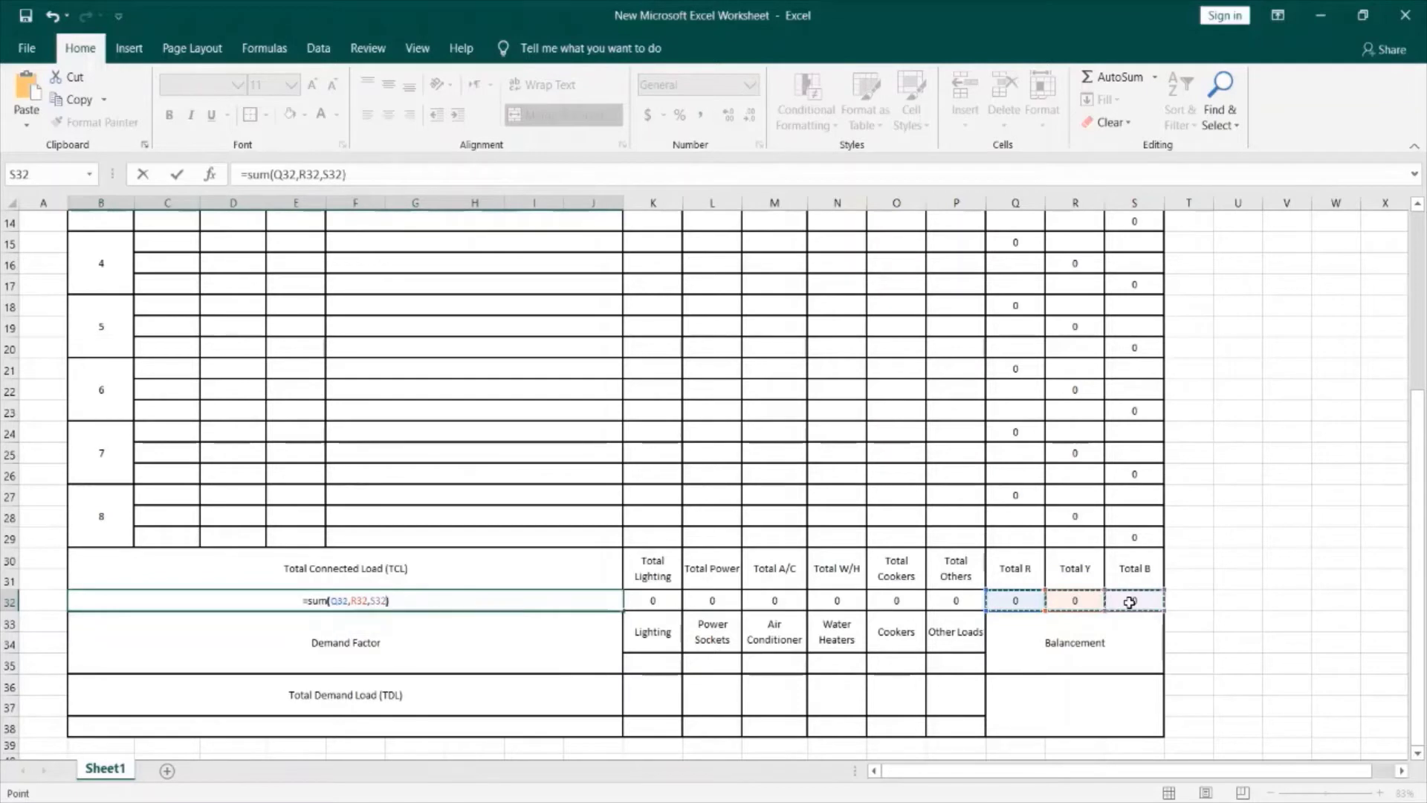
key(Return)
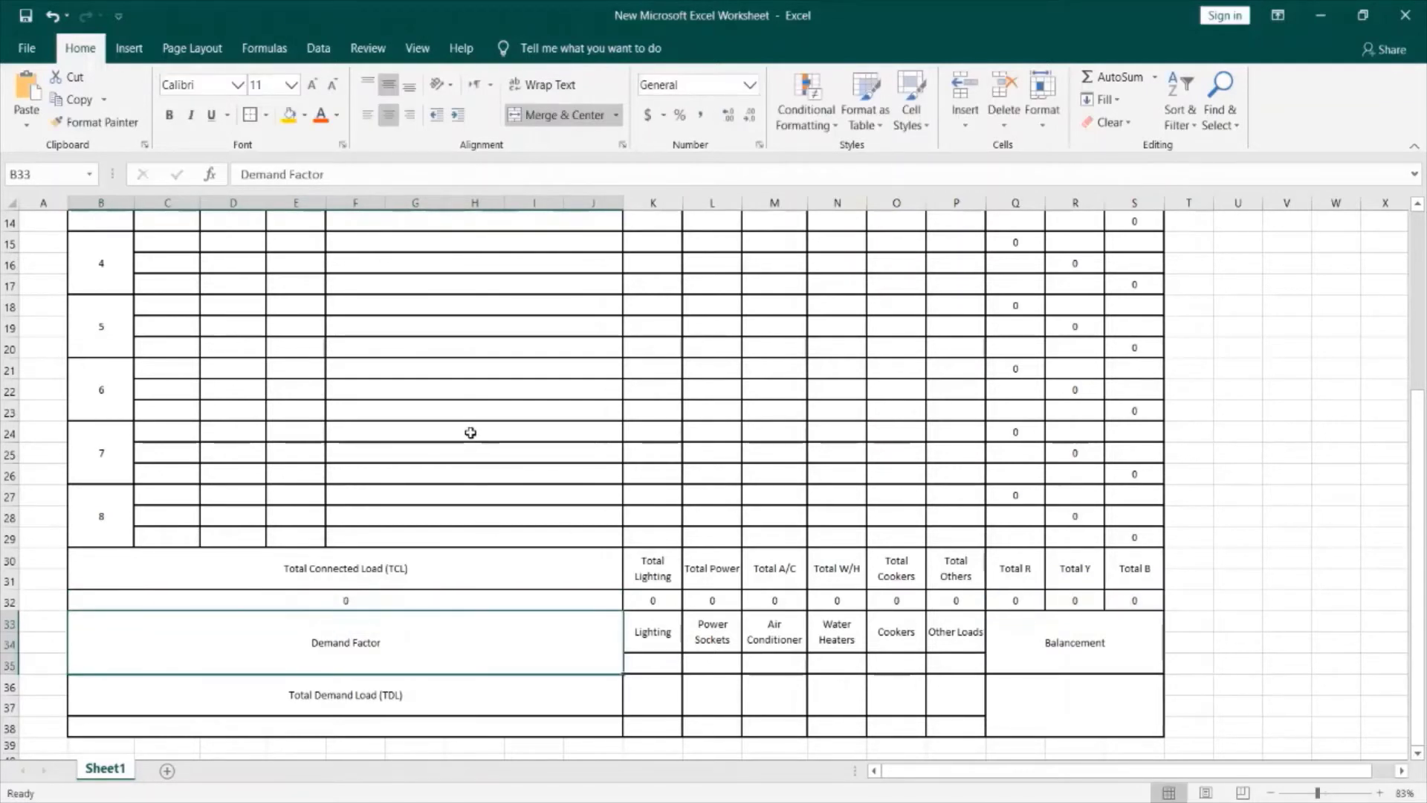
key(Up)
key(Up)
key(Right)
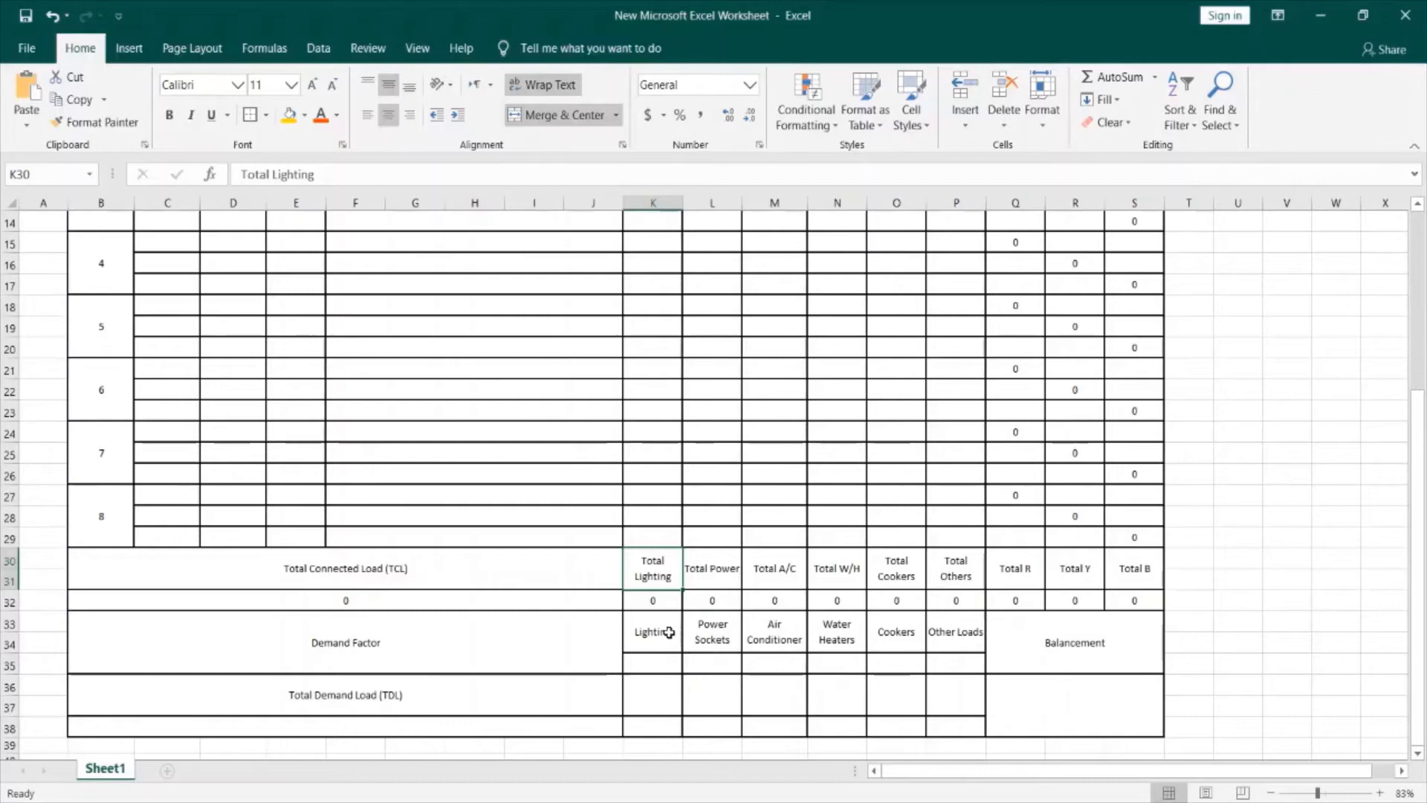
Switch to the electricity wiring code PDF in Acrobat and examine Section 12, Table No. A and the diversity factors in Table No. B
click(929, 800)
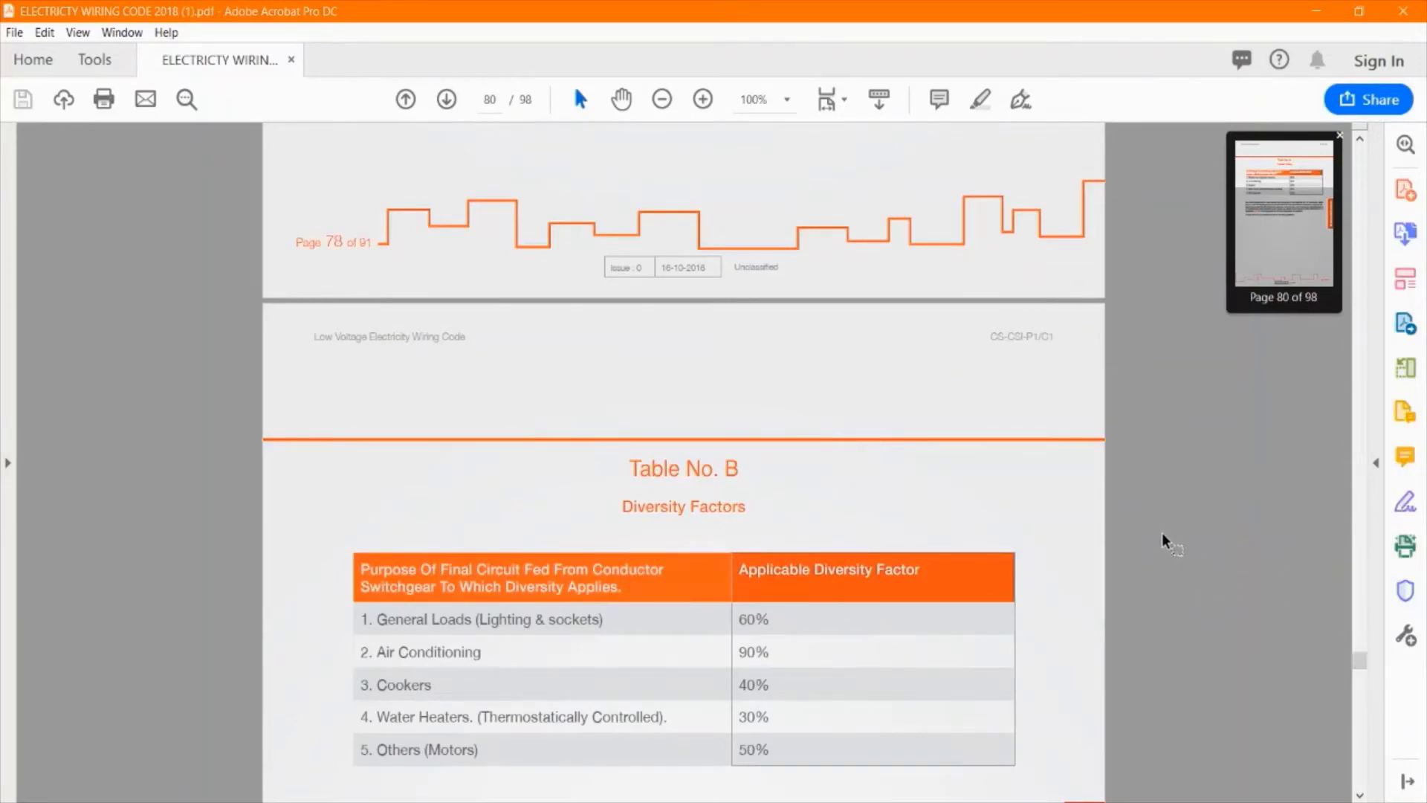
scroll(1027, 487, up, 3)
scroll(1026, 487, up, 10)
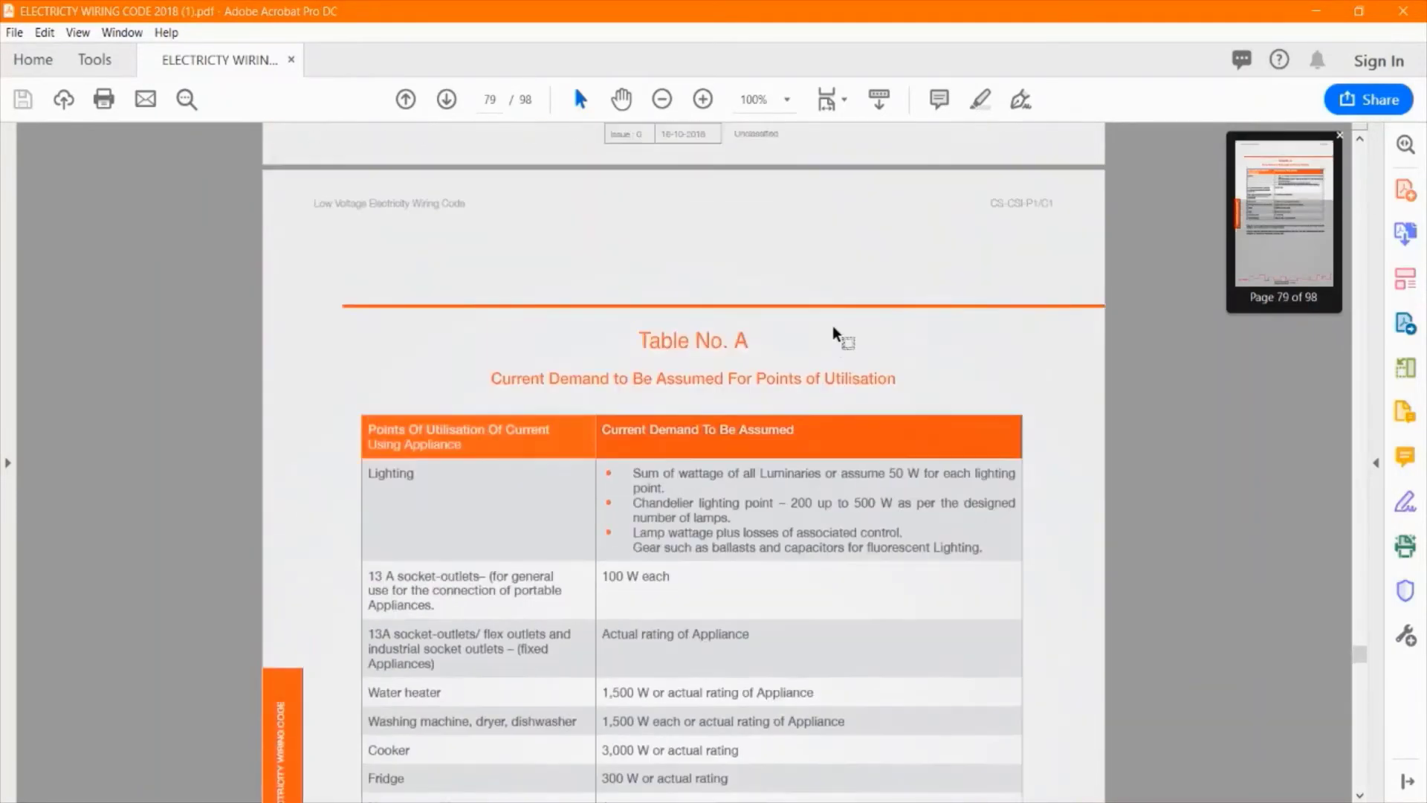
scroll(687, 395, up, 15)
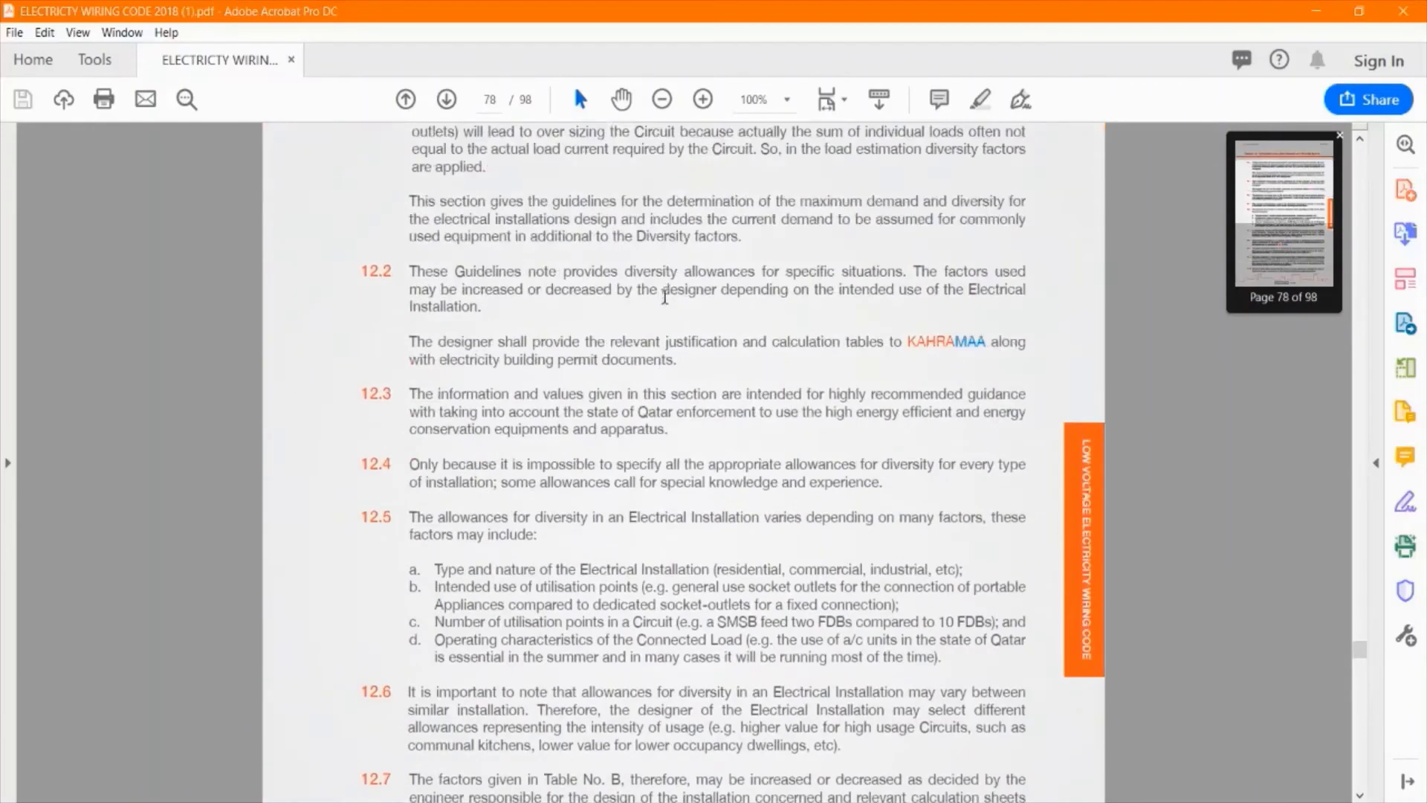
scroll(587, 438, down, 1)
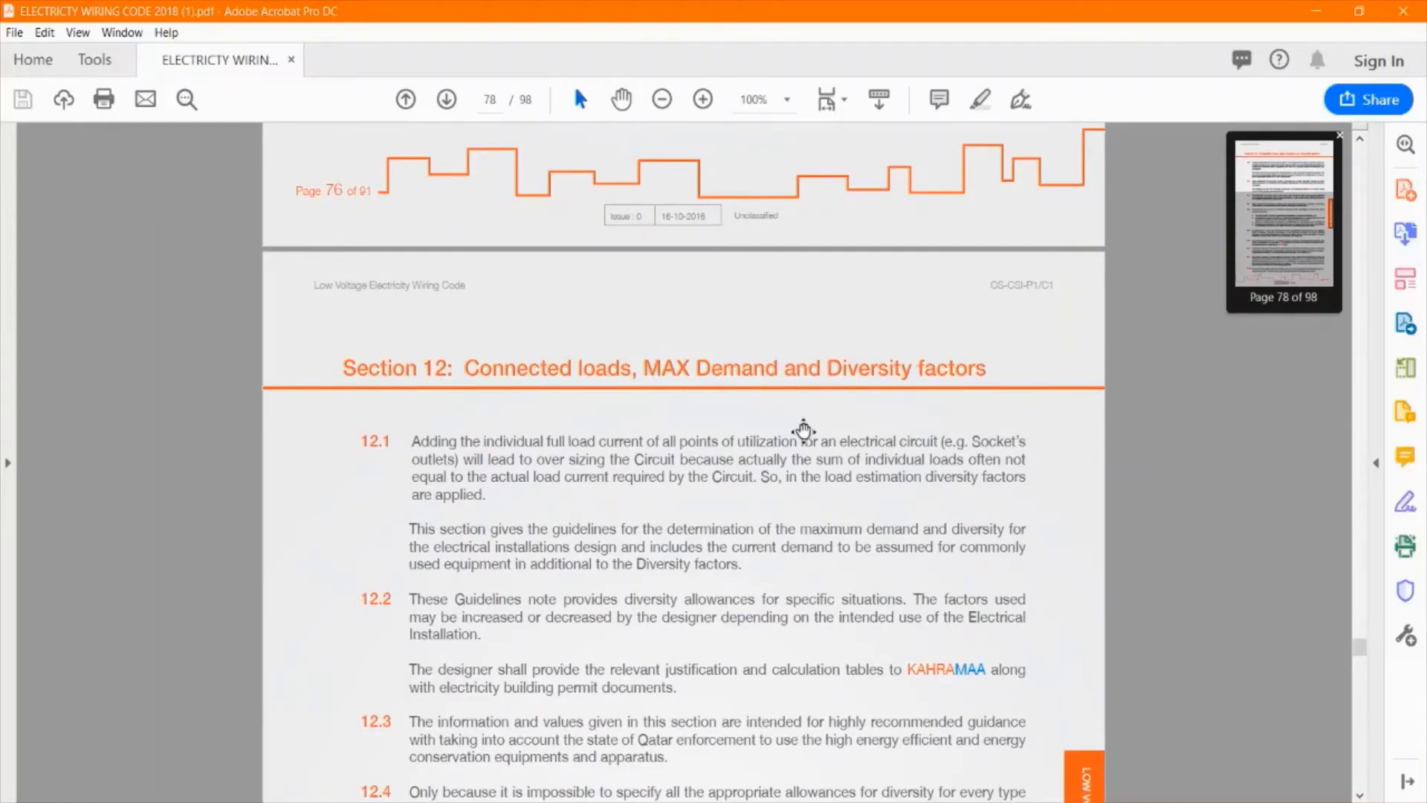
scroll(807, 446, down, 10)
scroll(811, 474, down, 20)
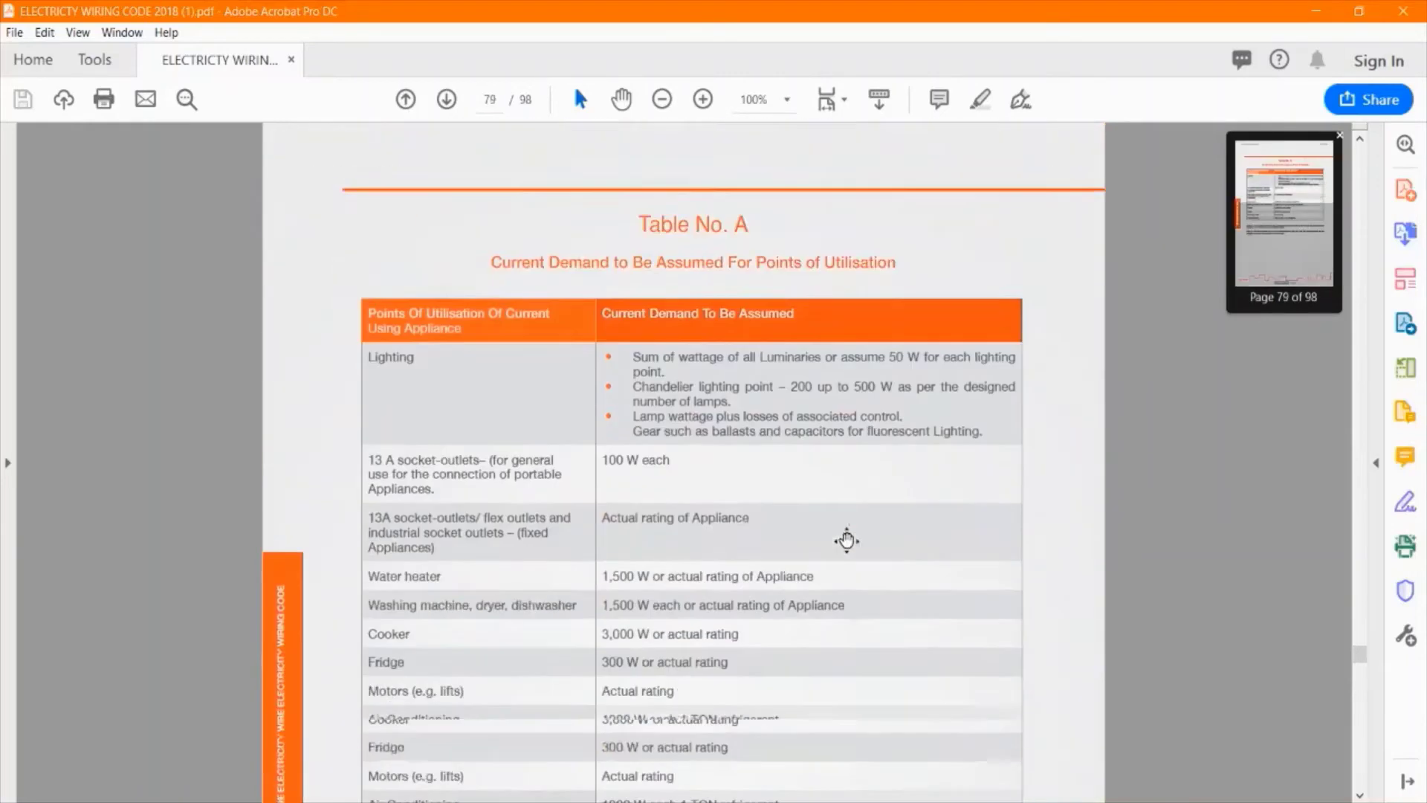
scroll(840, 496, down, 20)
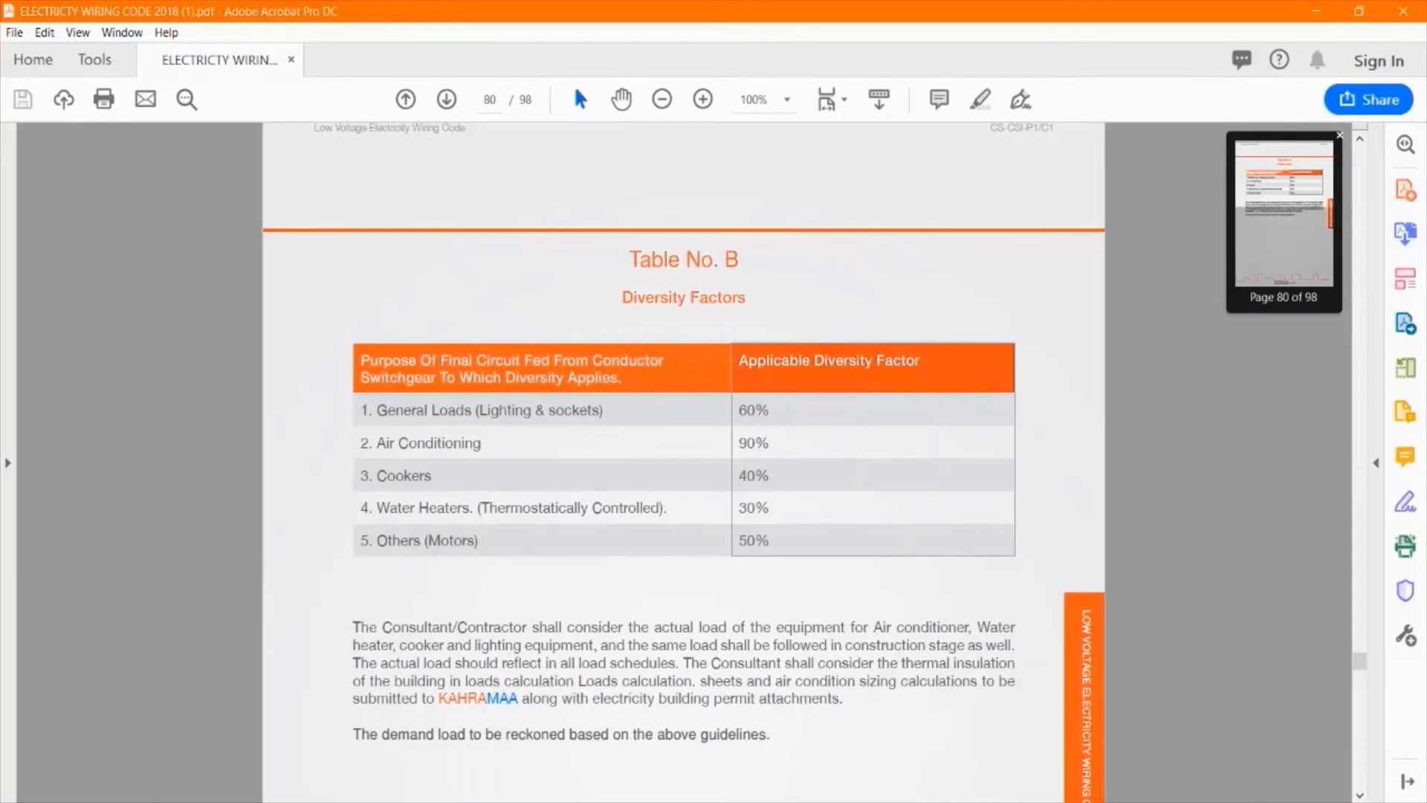
Switch back to the Excel worksheet and enter demand factors 0.6 for Lighting, 0.6 for Power Sockets and 0.9 for Air Conditioner in row 35
key(alt+Tab)
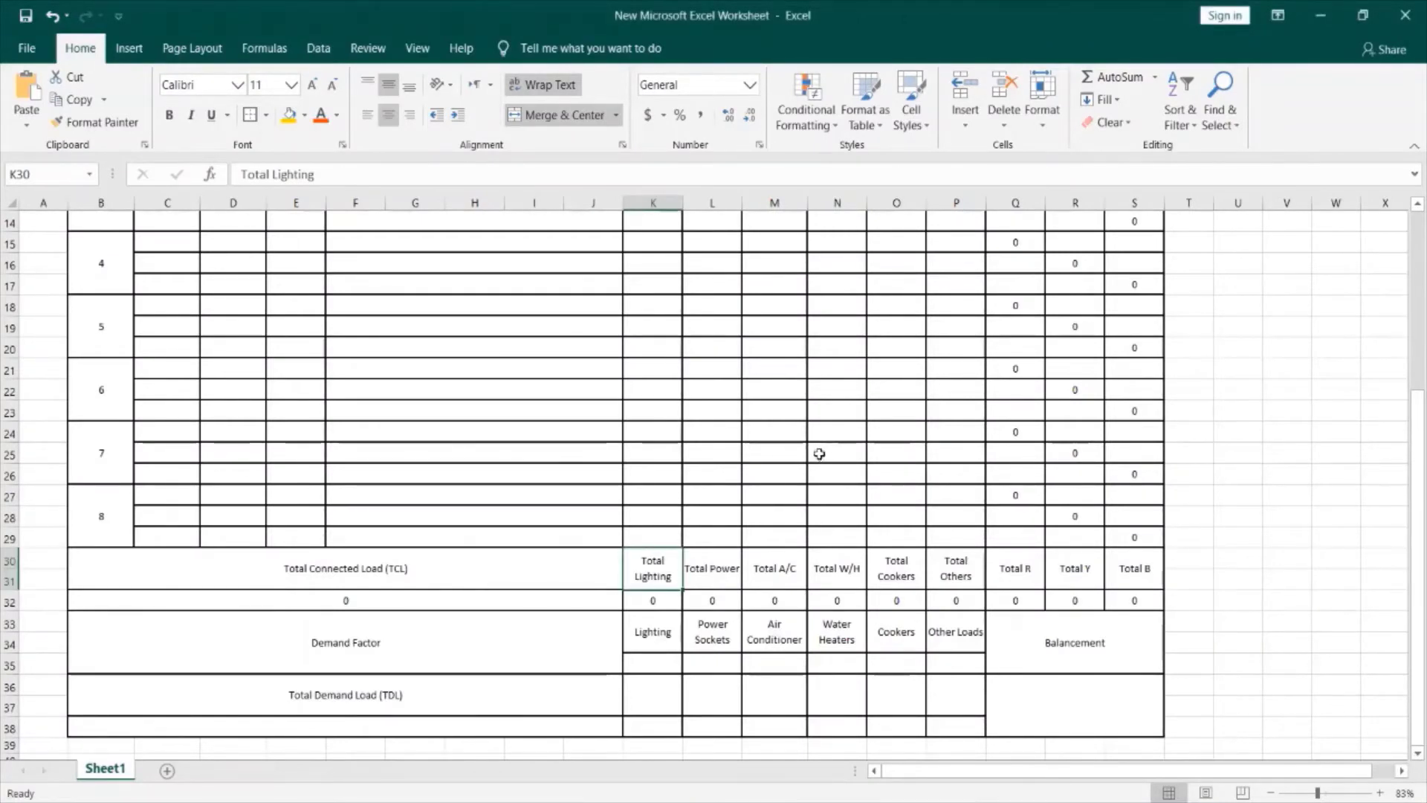
scroll(814, 450, down, 1)
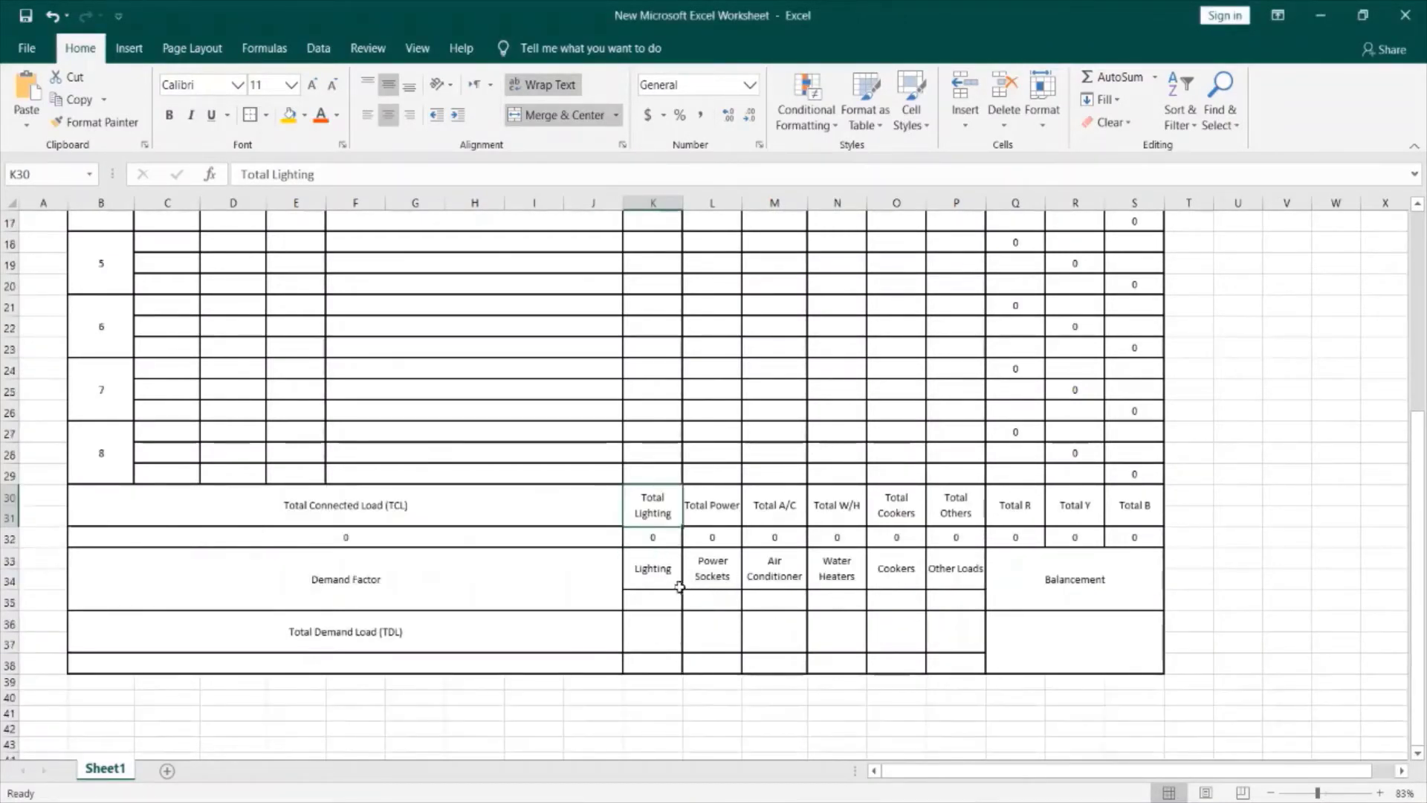
double_click(652, 599)
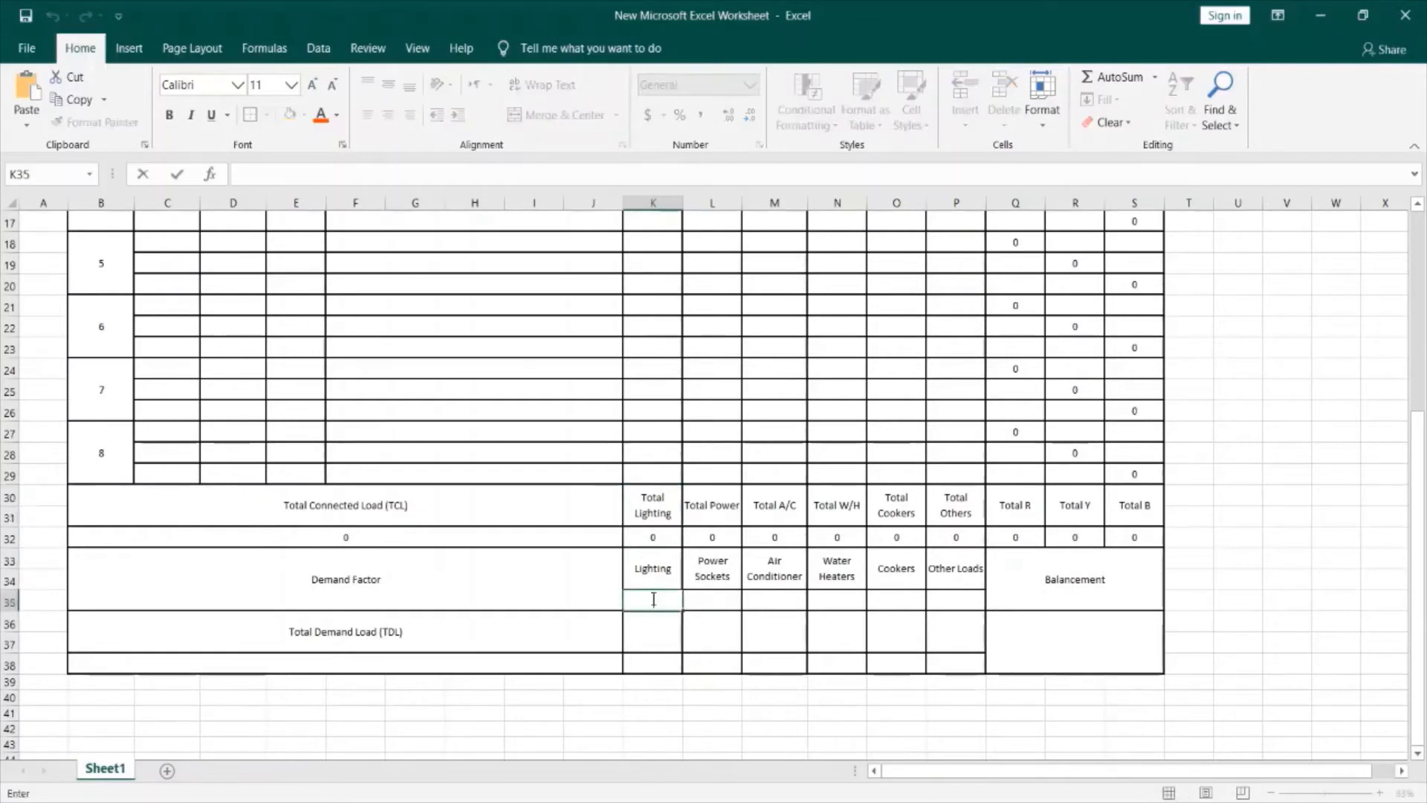
text(0.6)
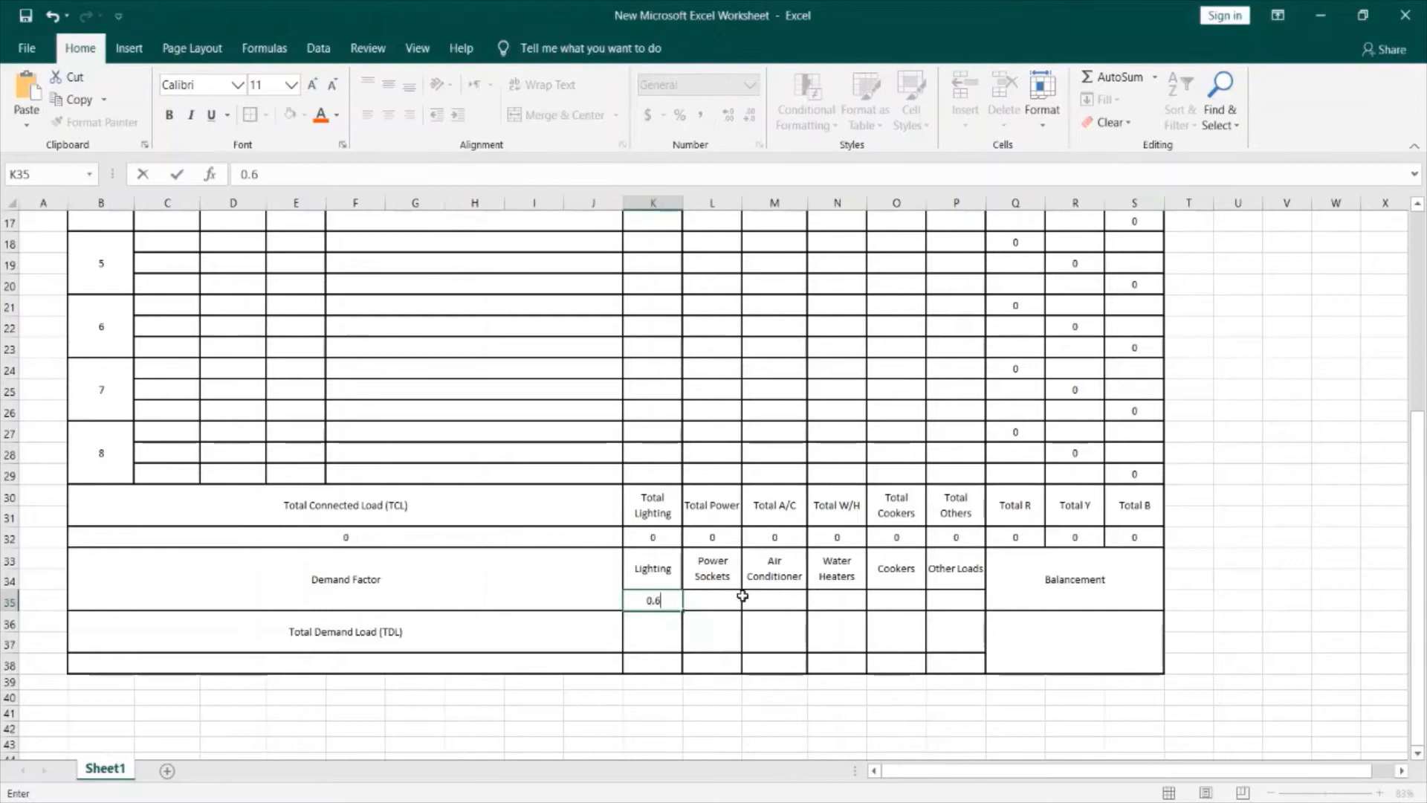
click(716, 599)
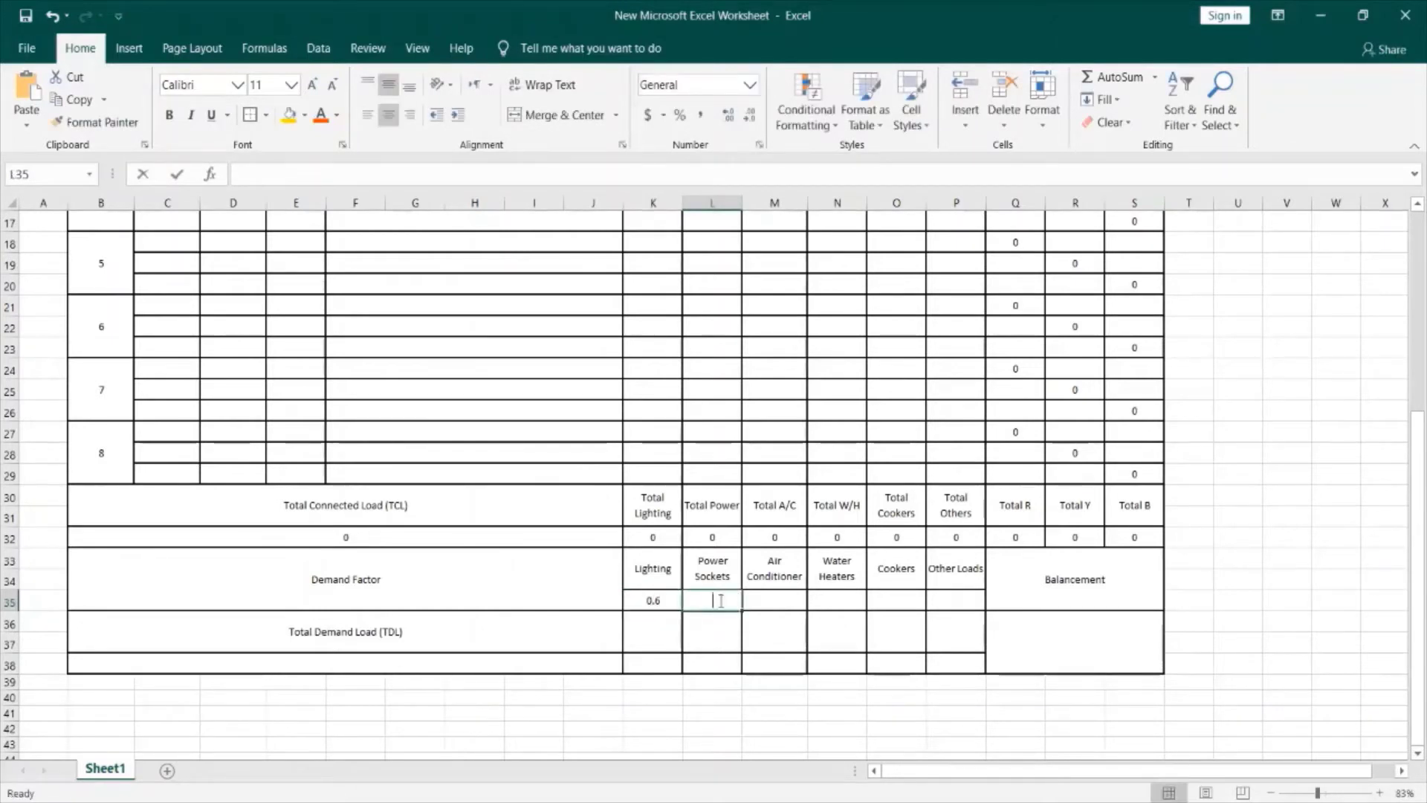
text(0.6)
click(778, 601)
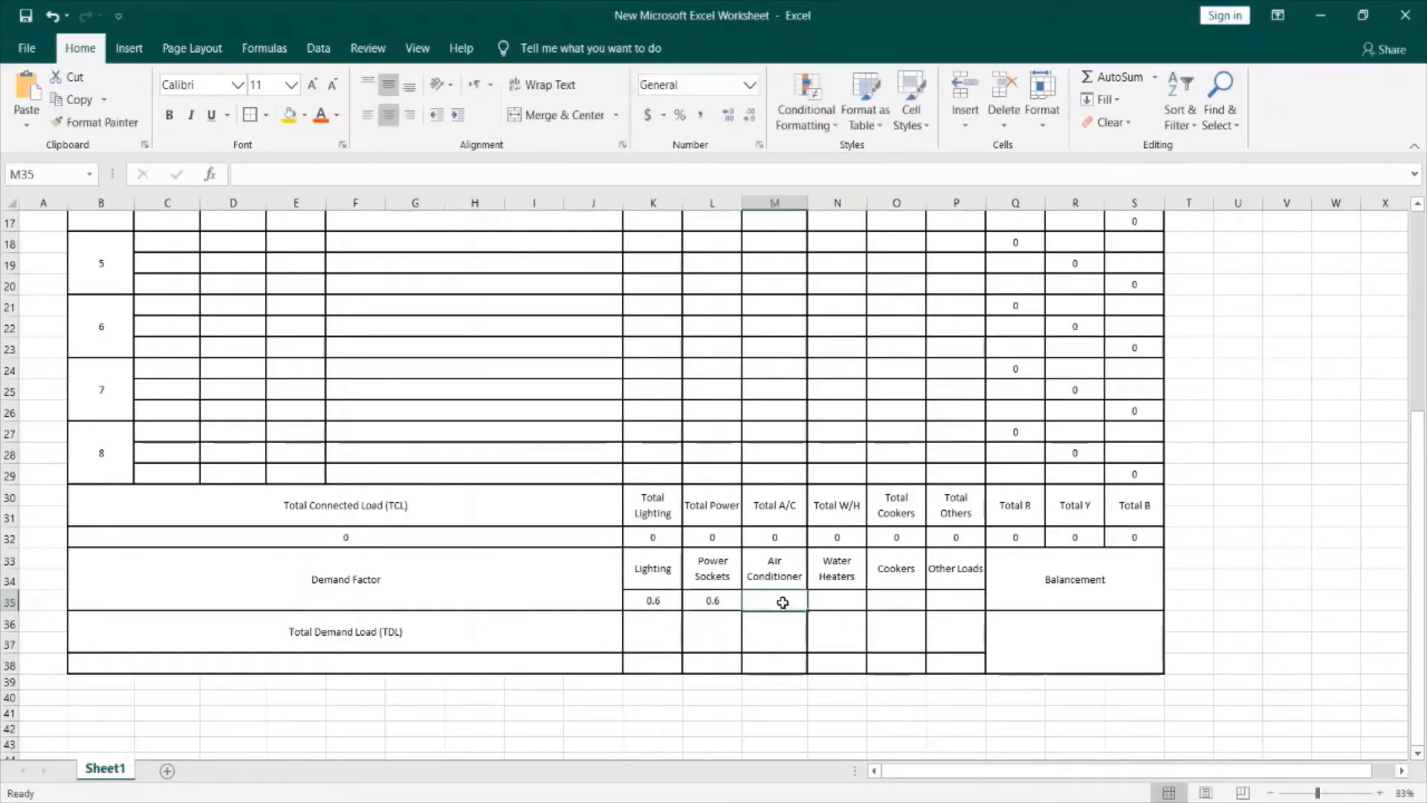
text(0.9)
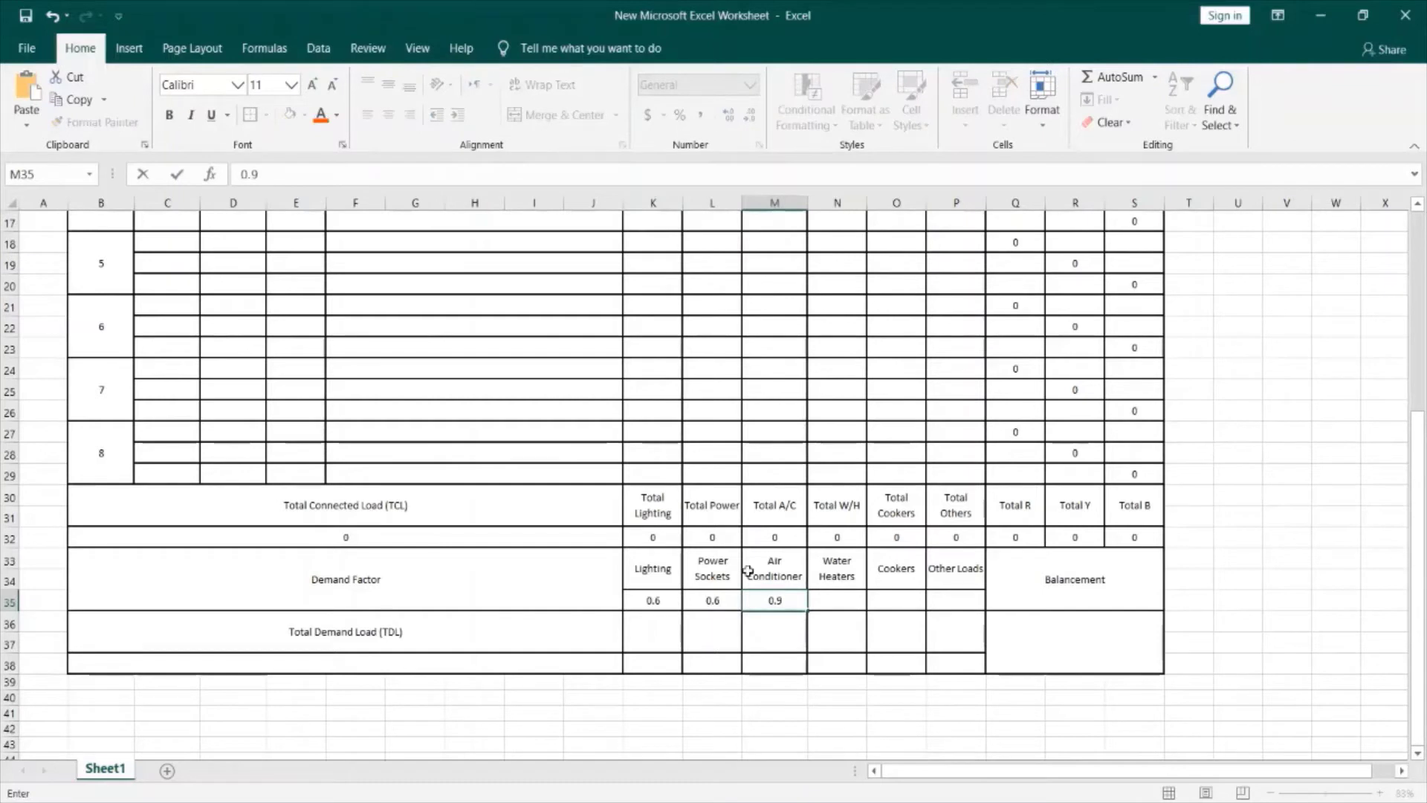
Enter demand factors 0.3 for Water Heaters, 0.4 for Cookers and 0.5 for Other Loads in row 35
click(838, 605)
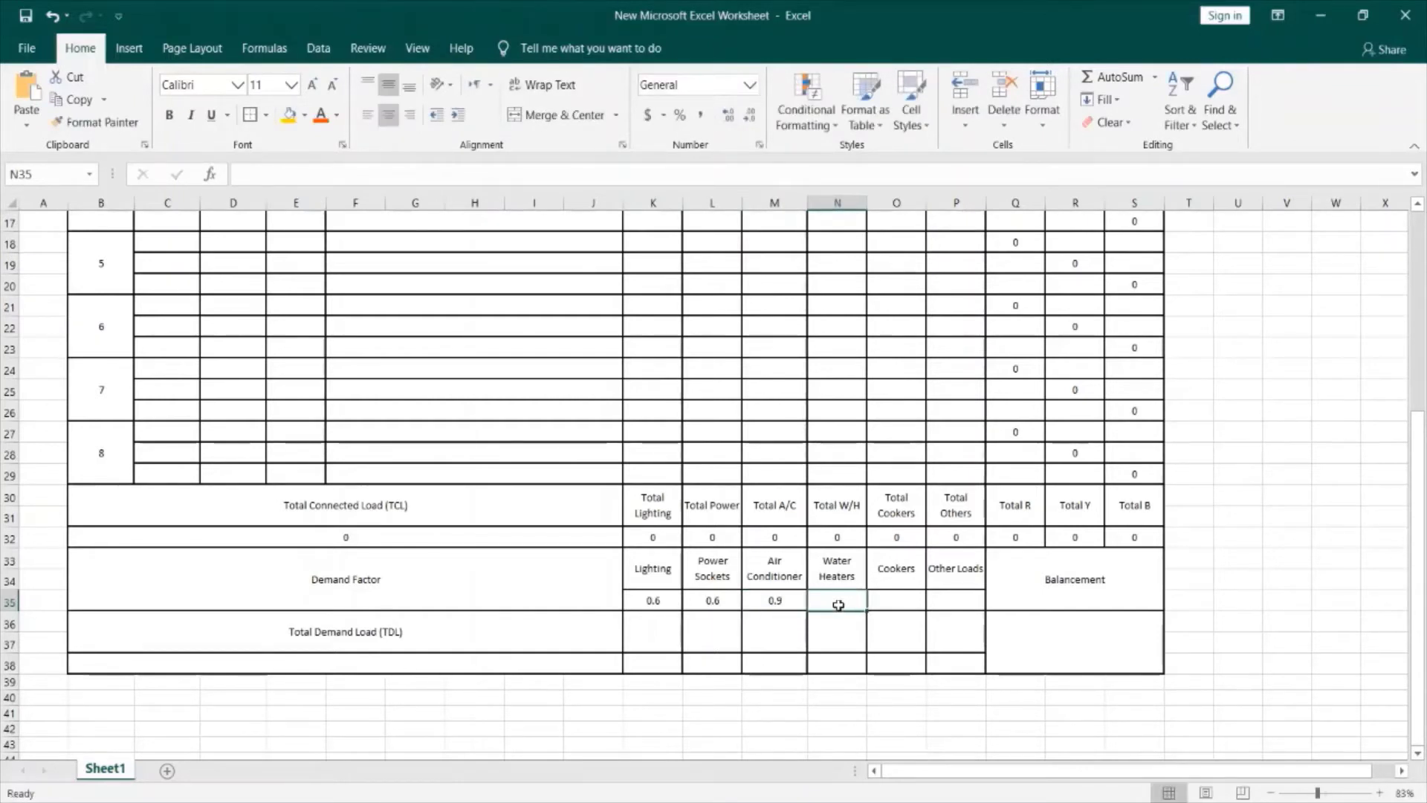
text(0.3)
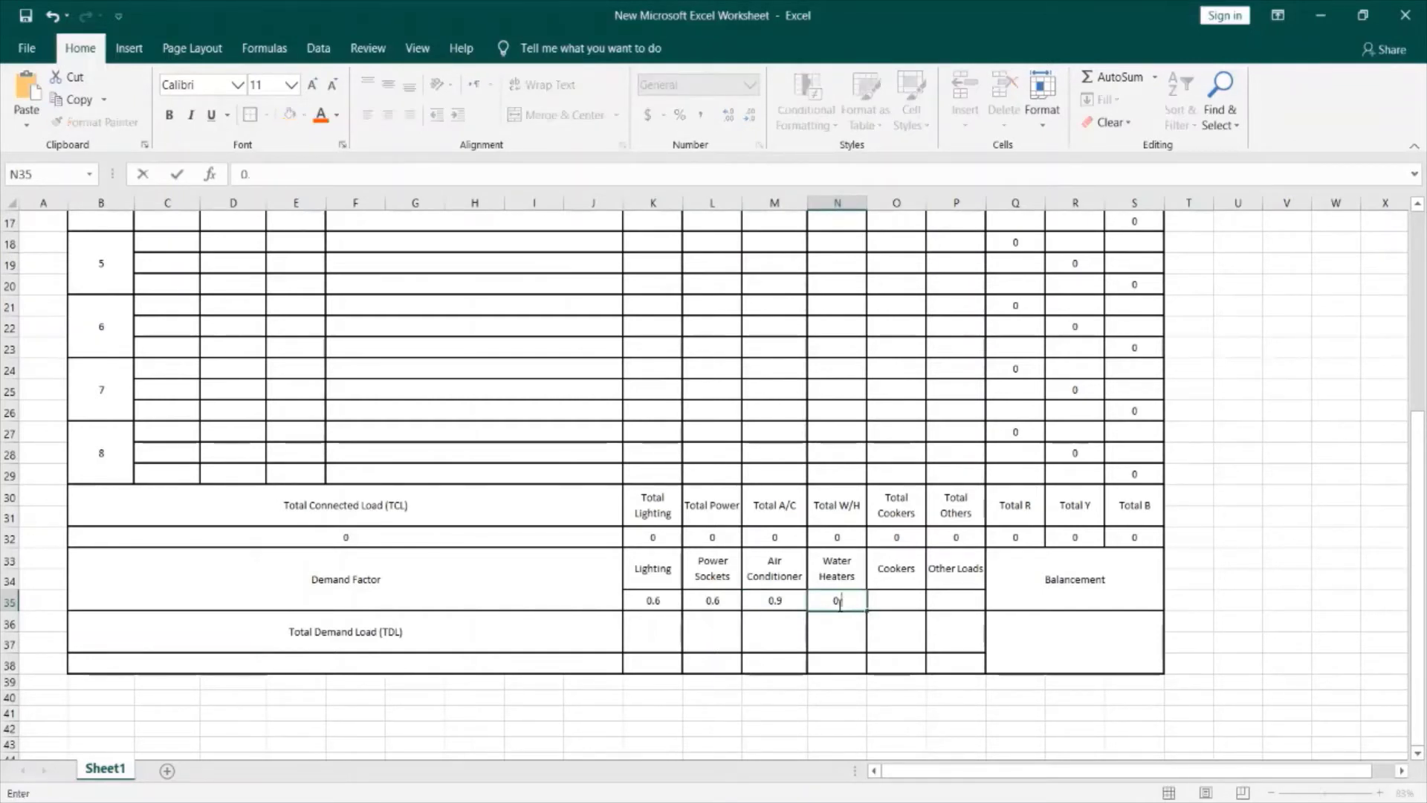
click(894, 594)
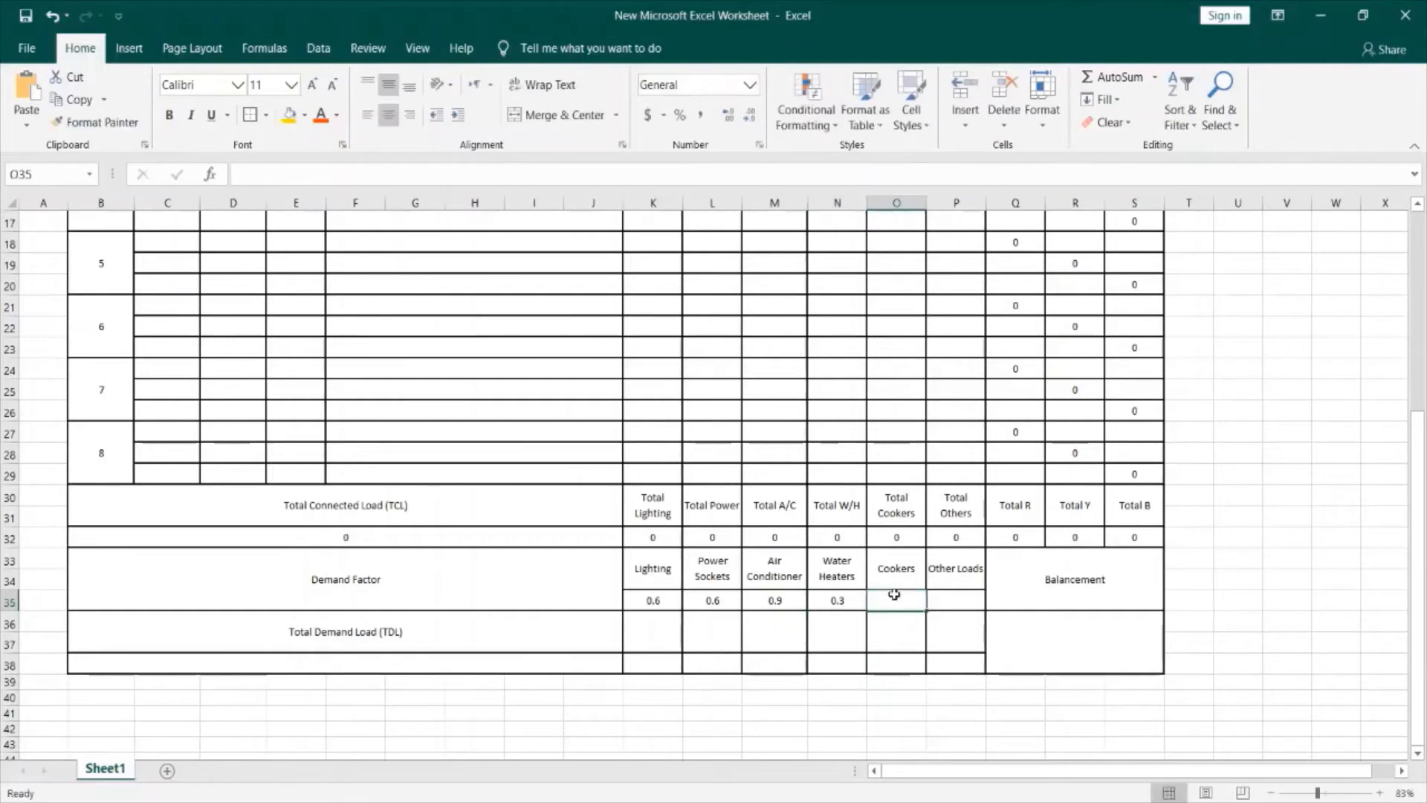
text(0.4)
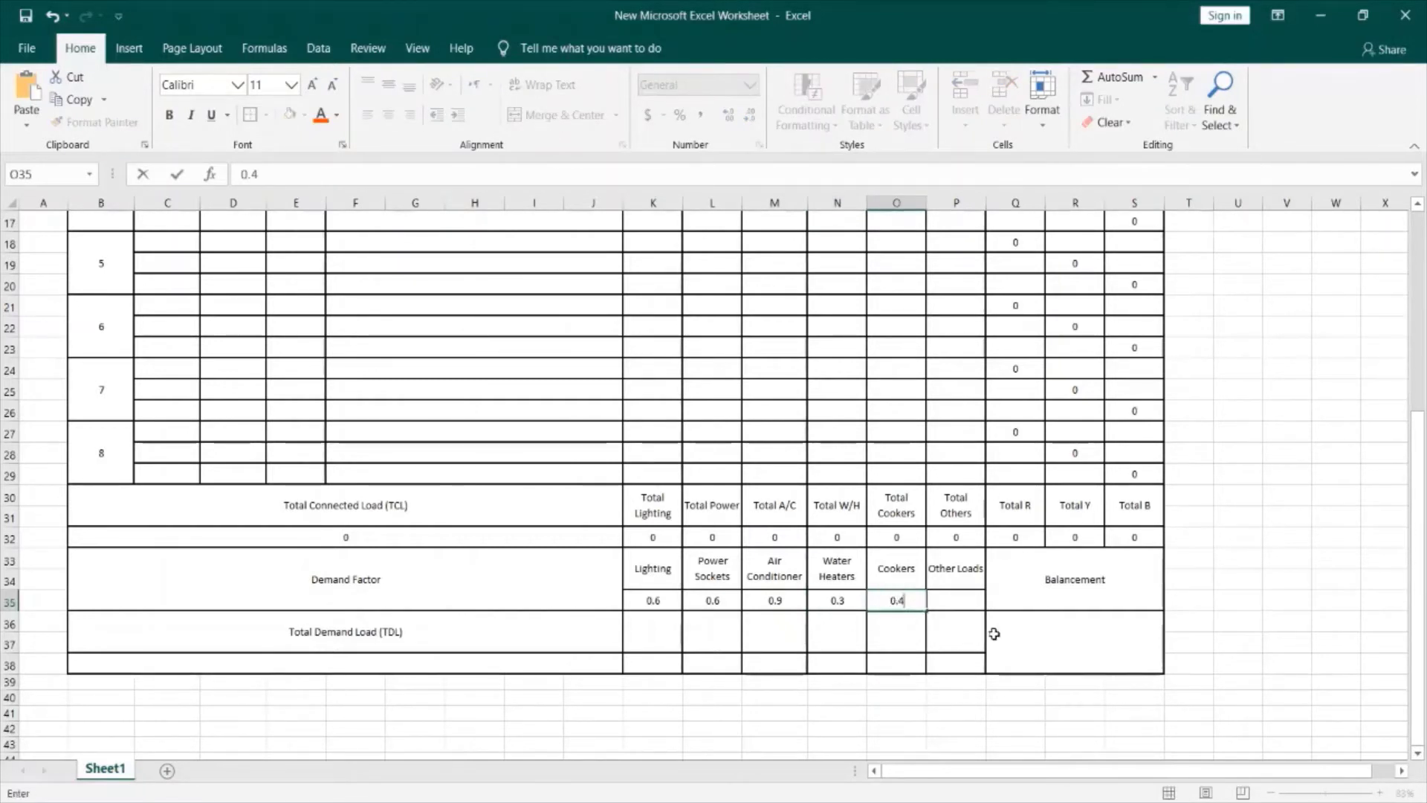
click(955, 600)
text(0.5)
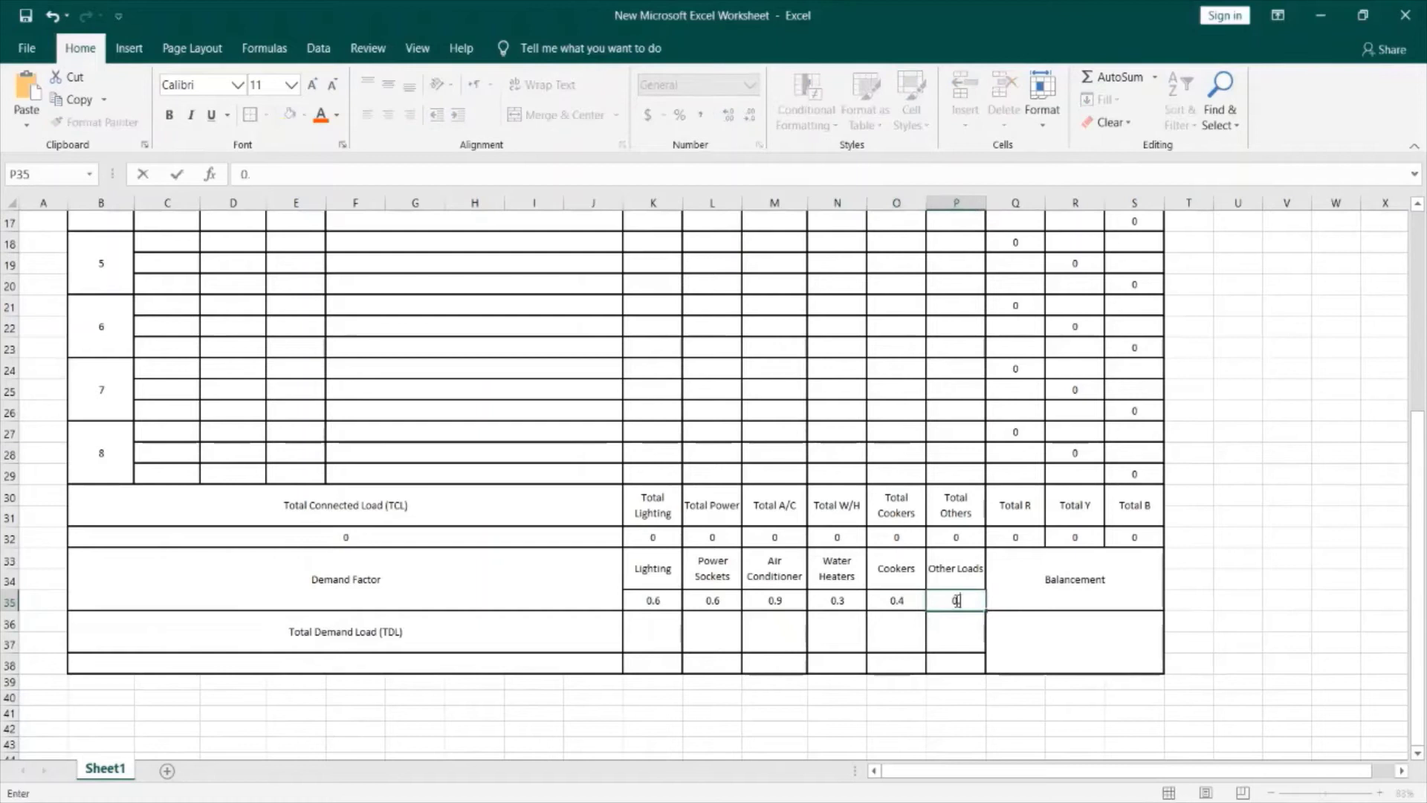
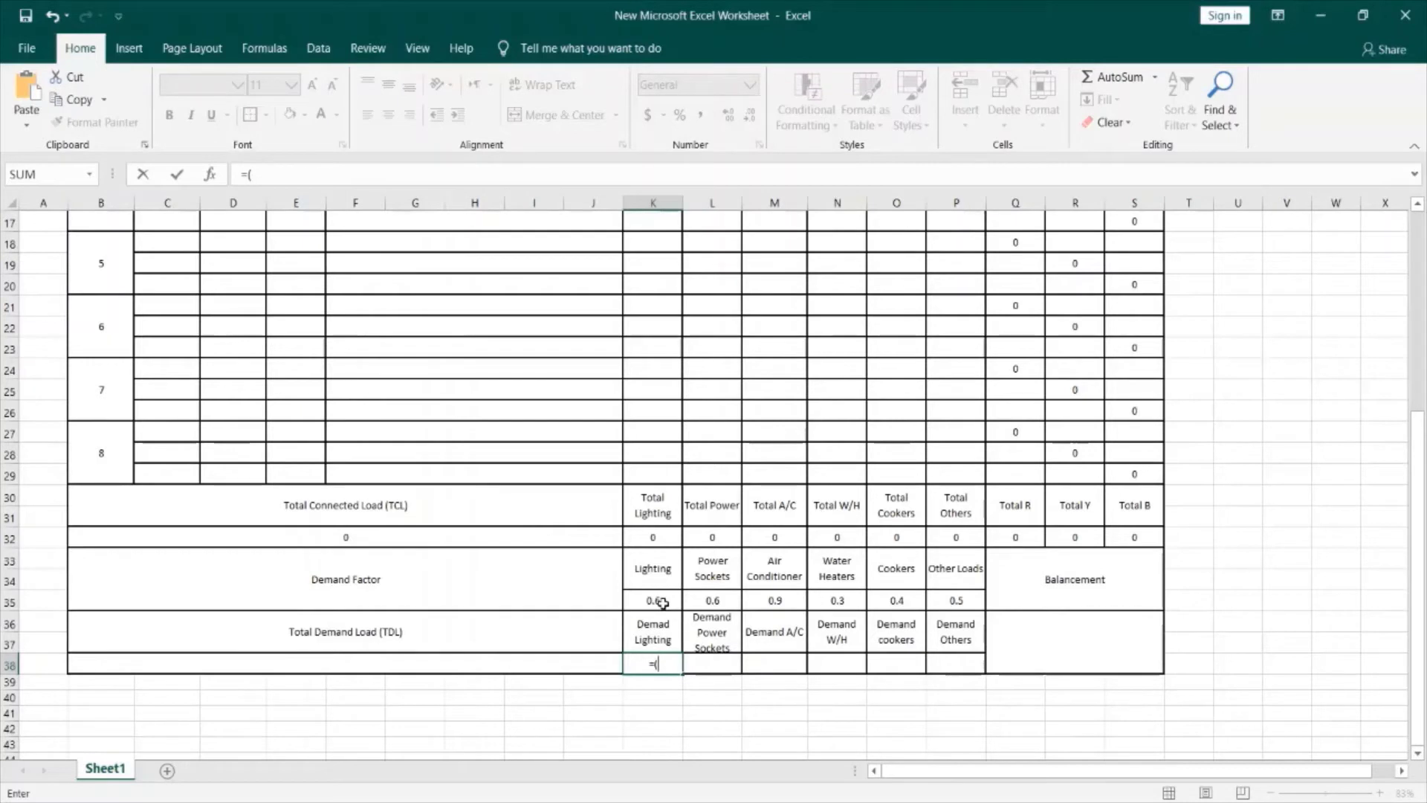
Complete the demand lighting formula in cell K38 as =(K35*K32), multiplying the lighting demand factor by the total lighting load
click(660, 600)
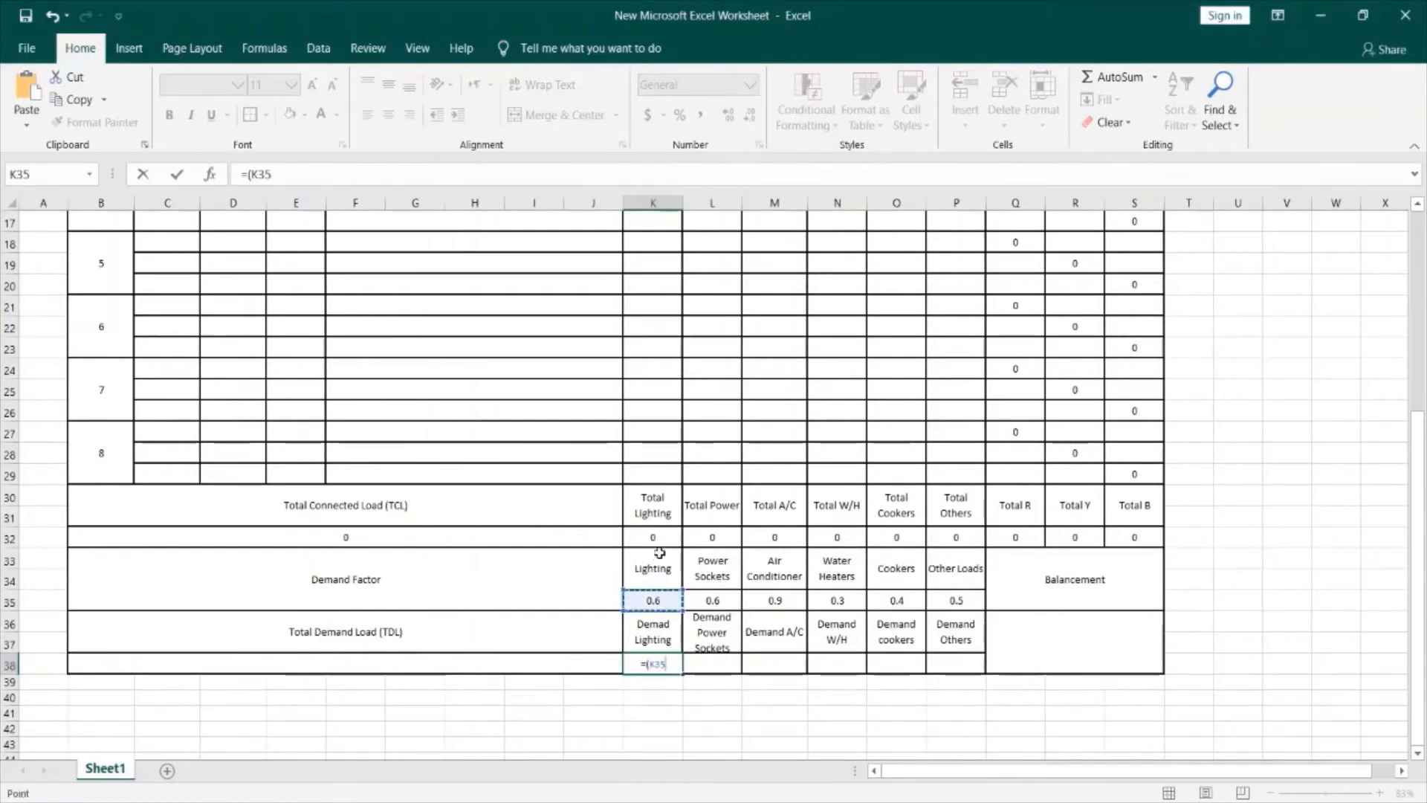
text(*)
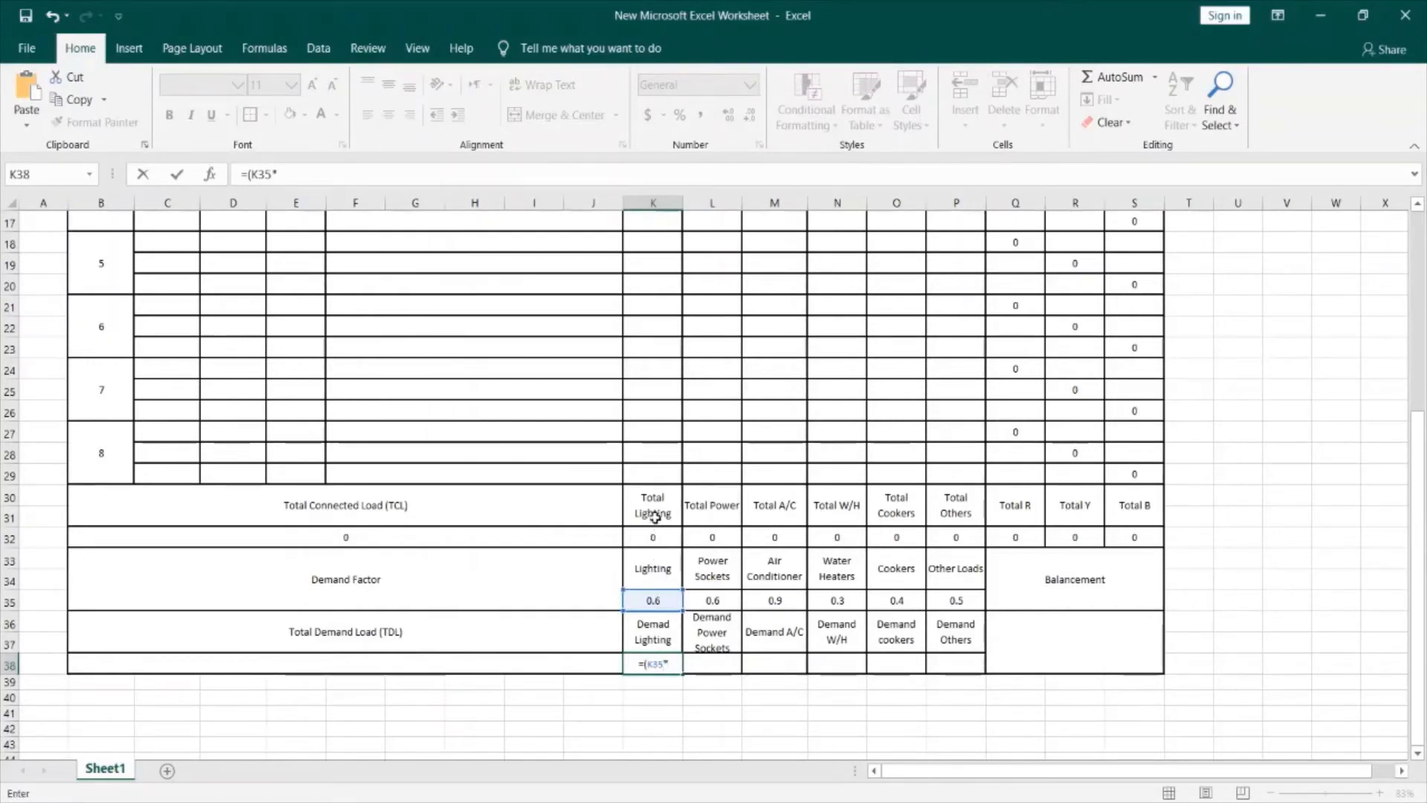
click(655, 538)
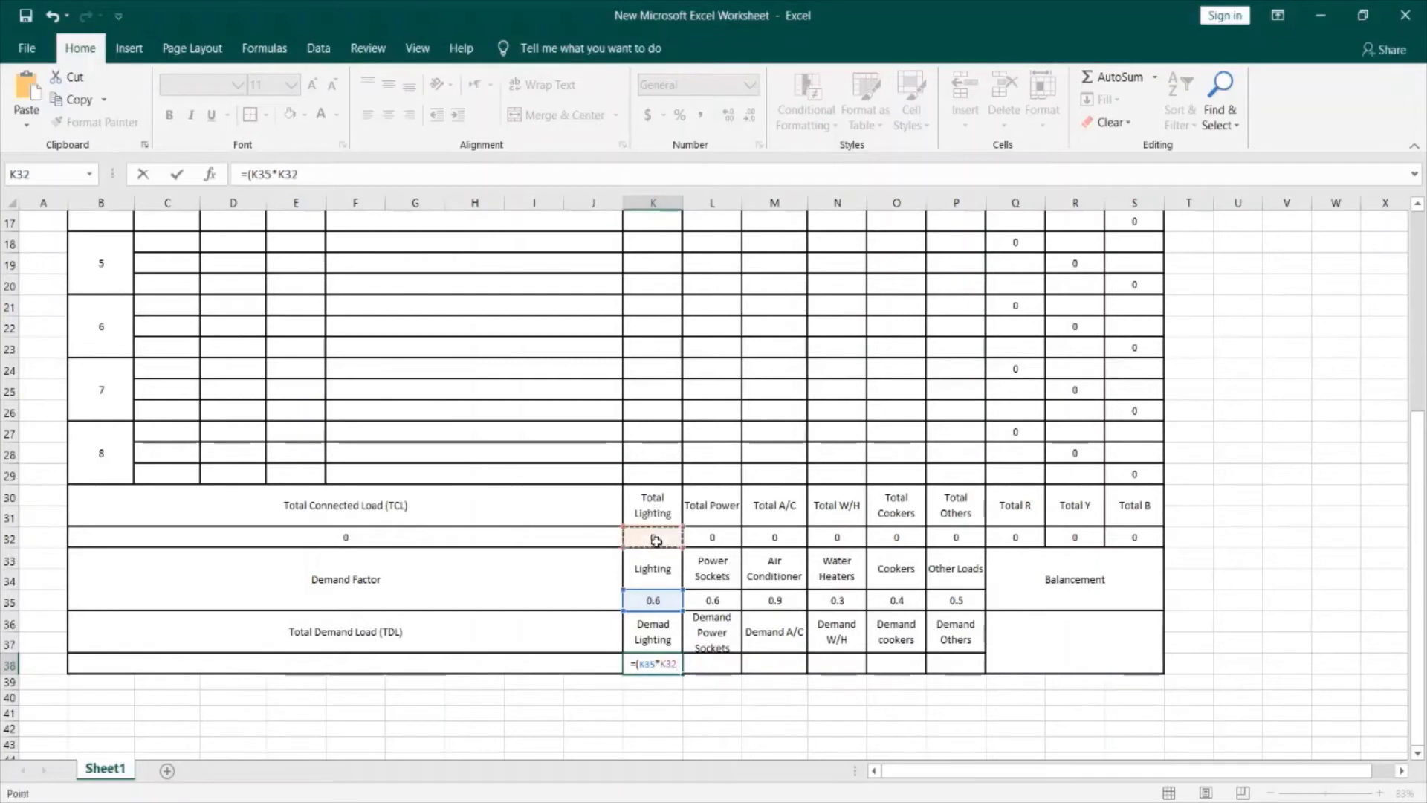
text())
key(Return)
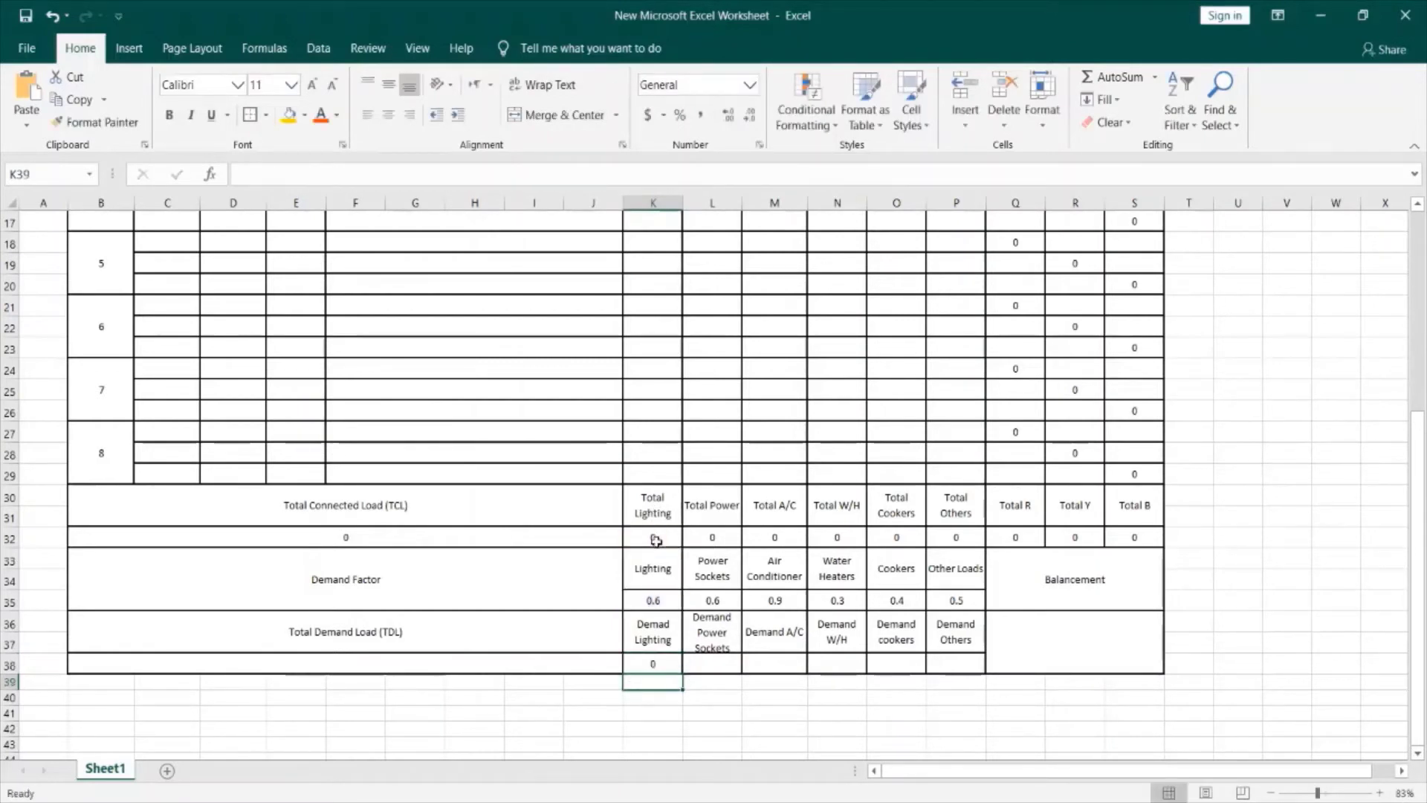
drag(712, 632, 961, 632)
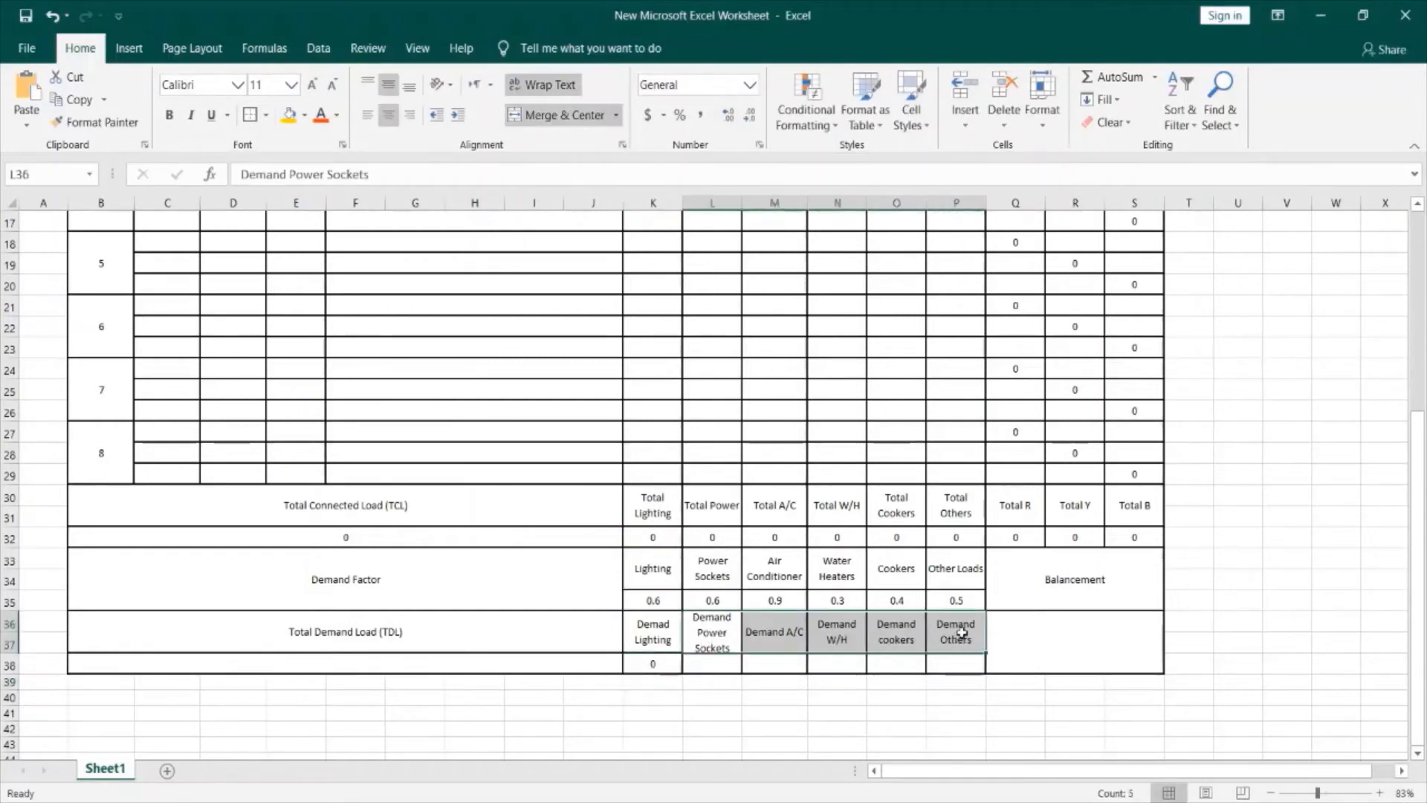
click(546, 85)
click(546, 85)
Fill the demand lighting formula from K38 across to P38 for the remaining load types
click(732, 663)
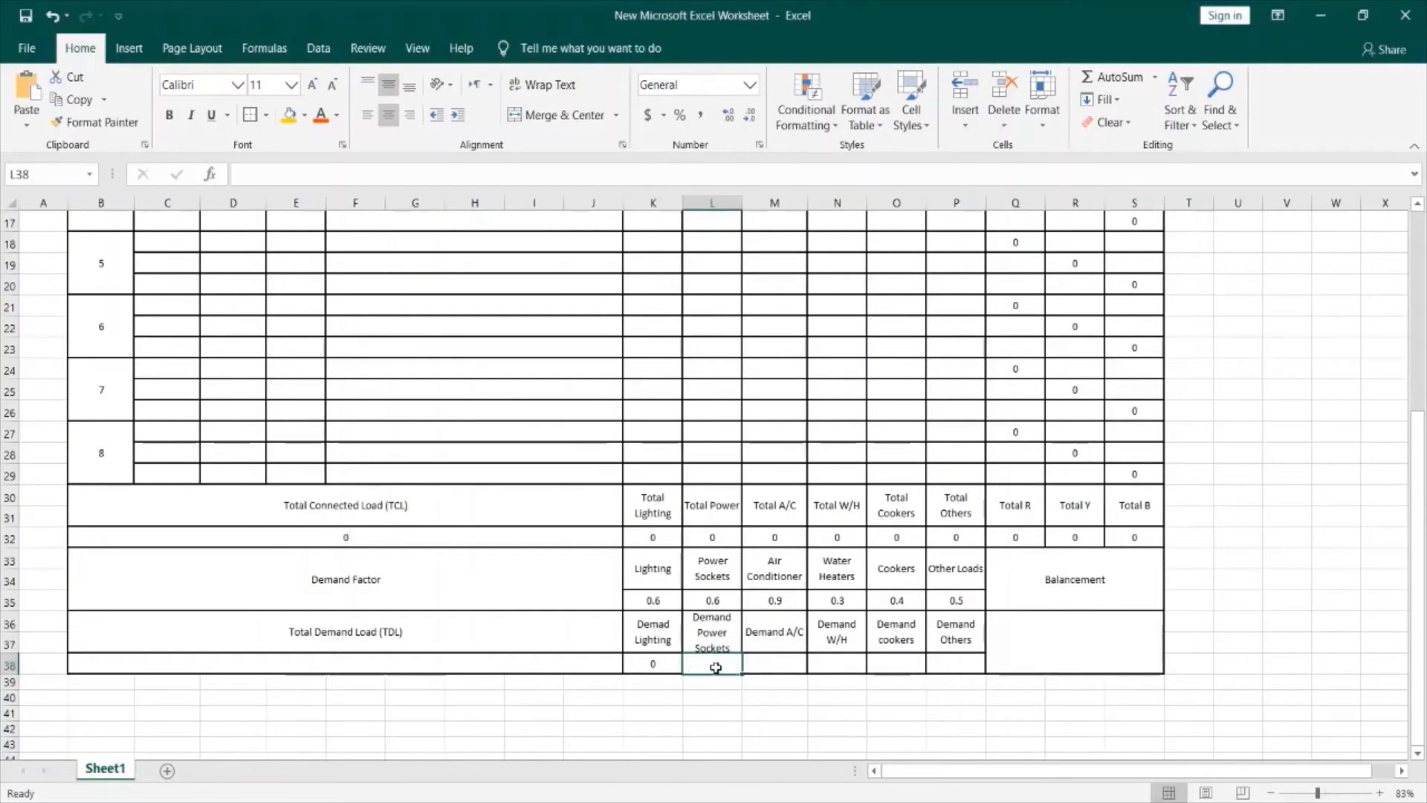
click(673, 668)
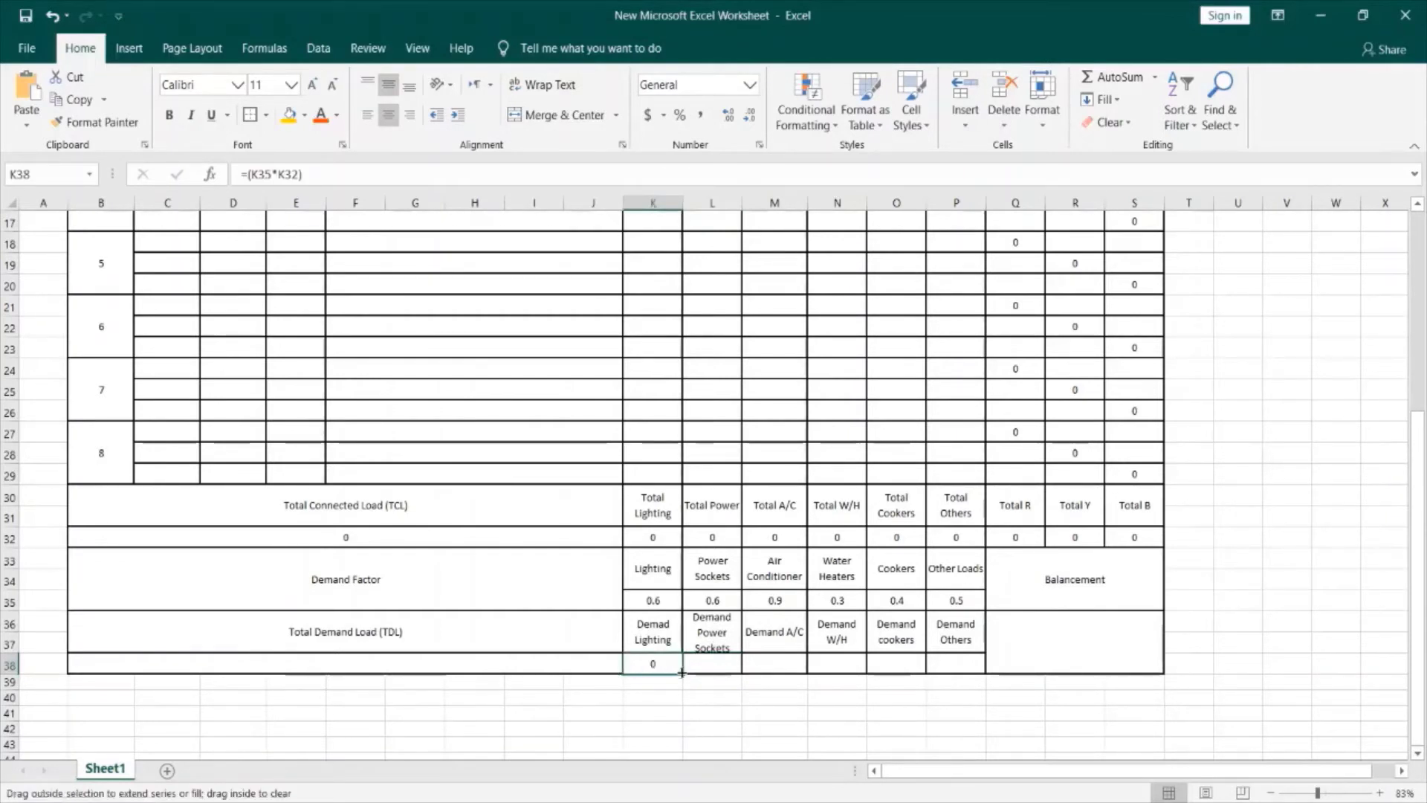
drag(682, 673, 971, 667)
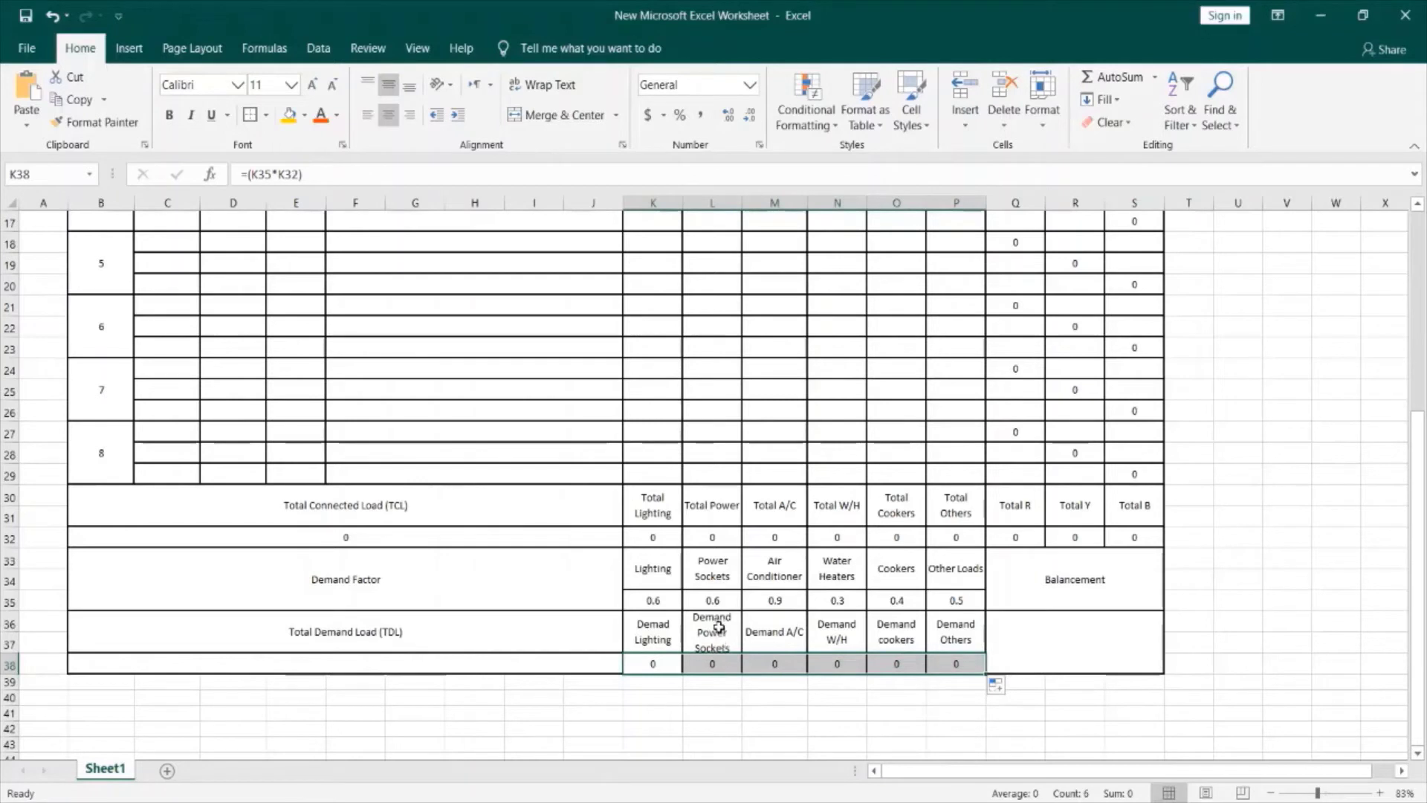
click(718, 602)
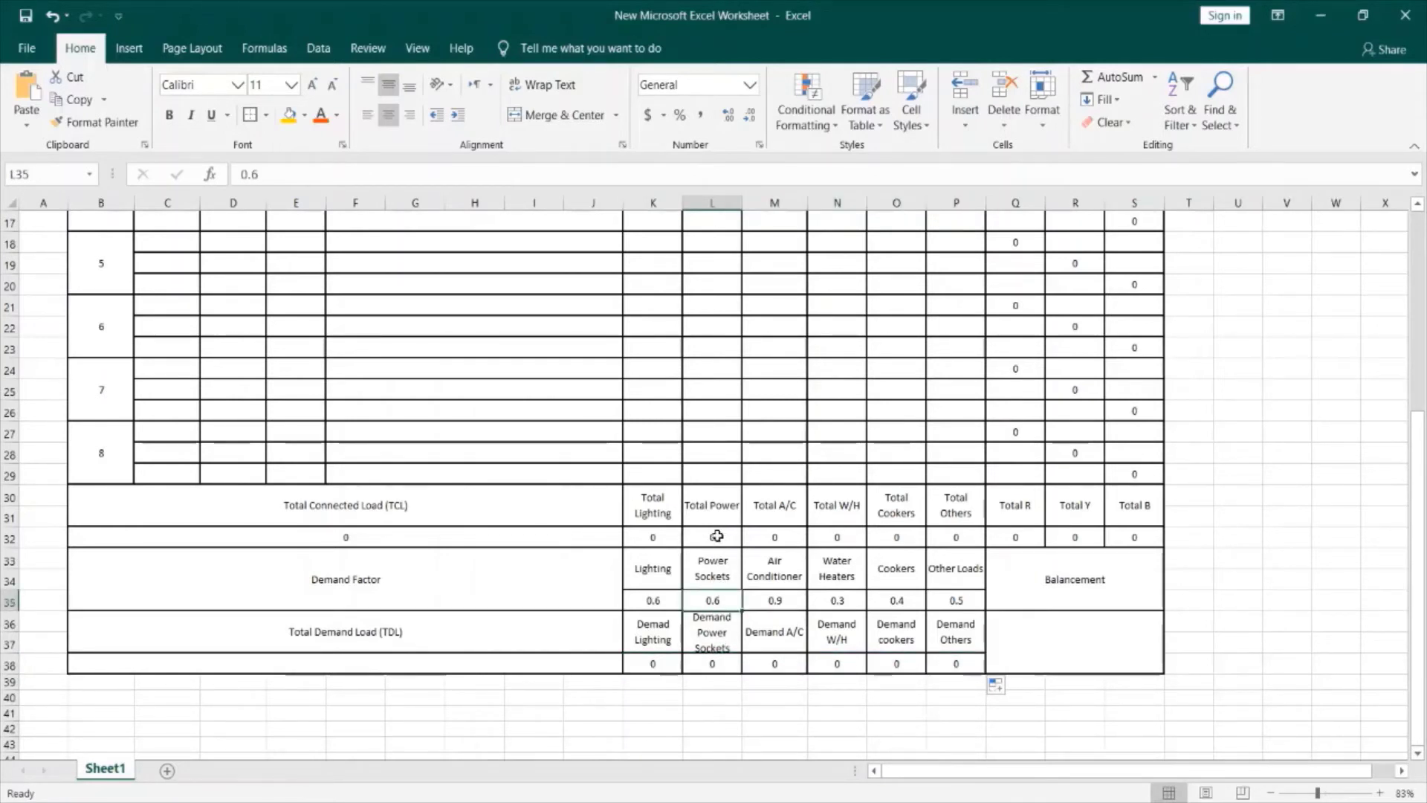
Enter =sum(K38:P38) in the Total Demand Load cell B38 to add up the demand loads
click(719, 665)
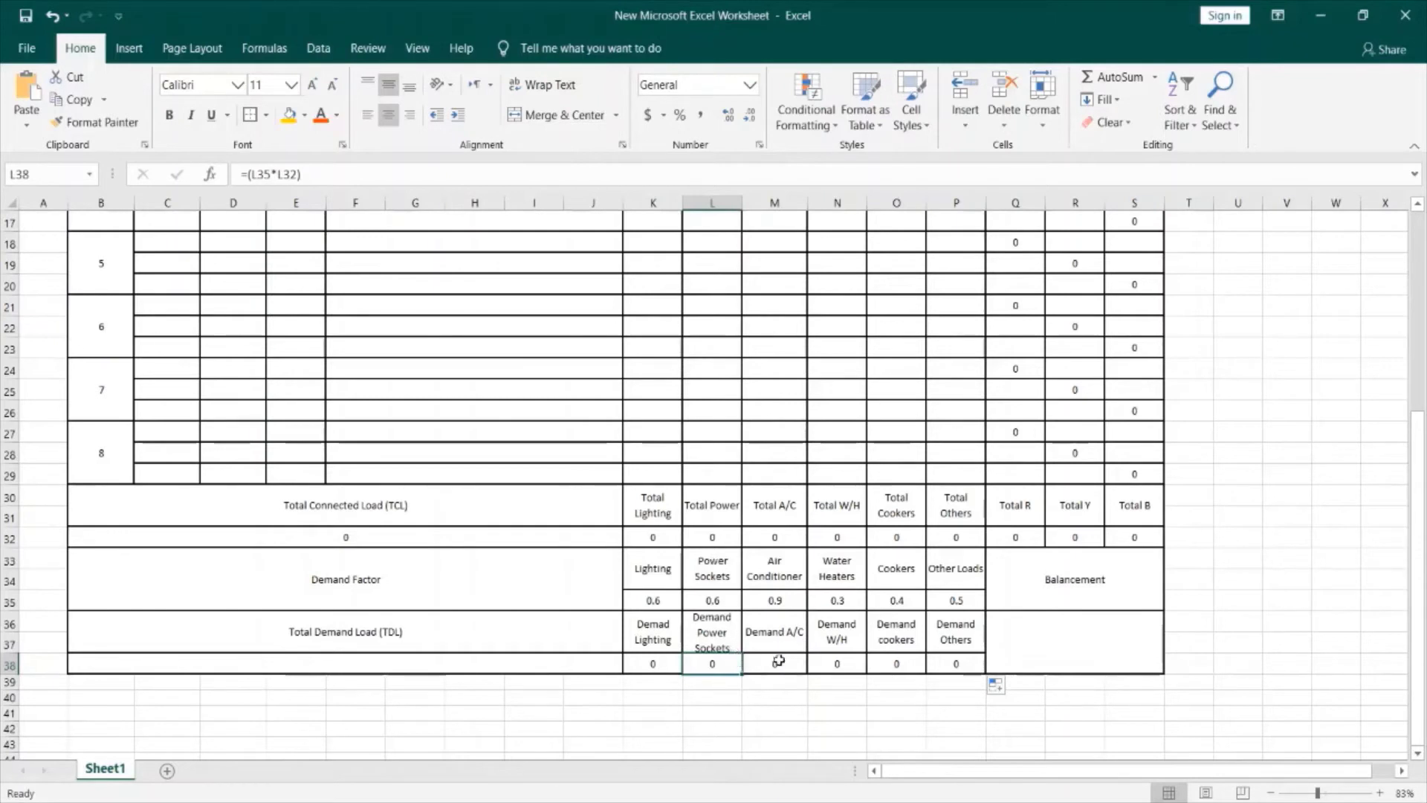
double_click(503, 670)
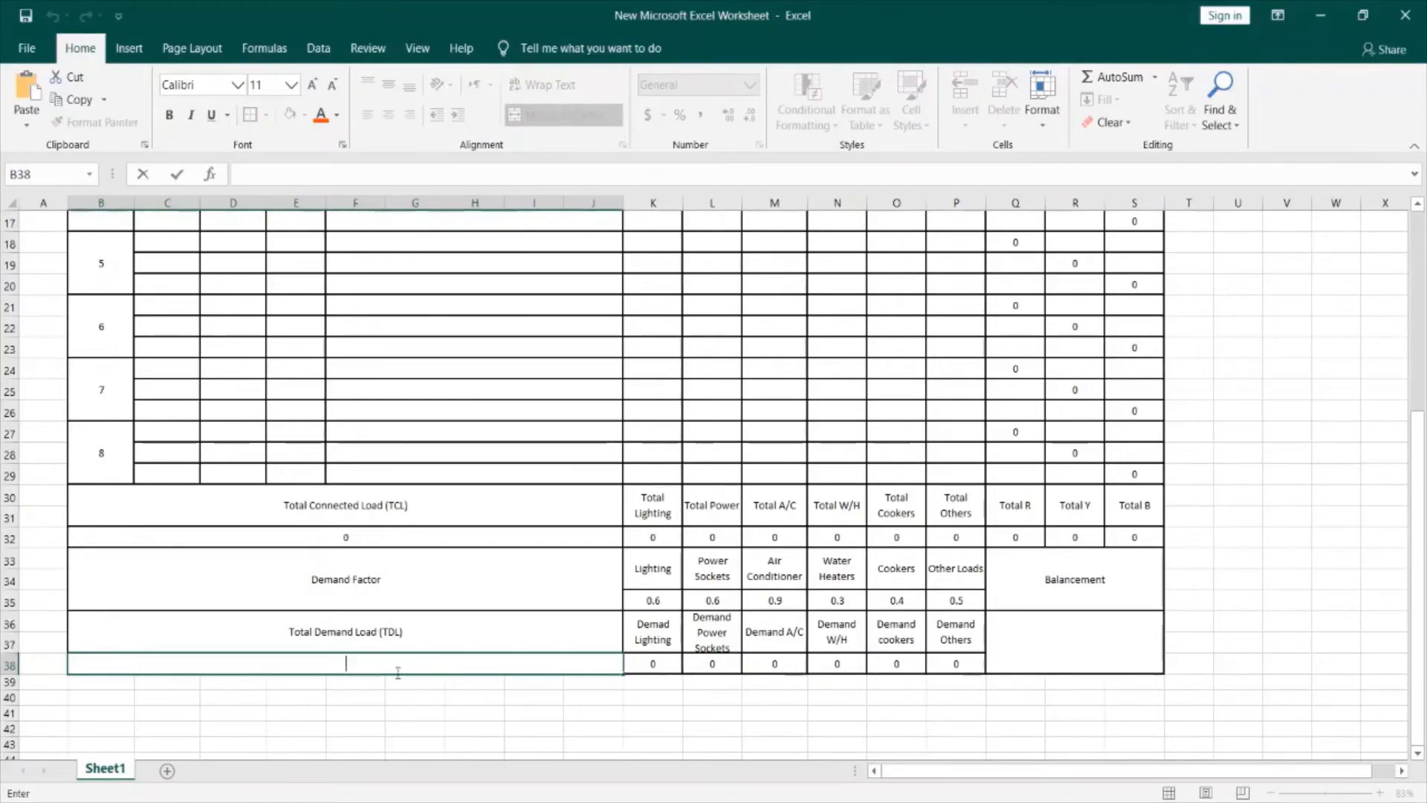
text(=sum()
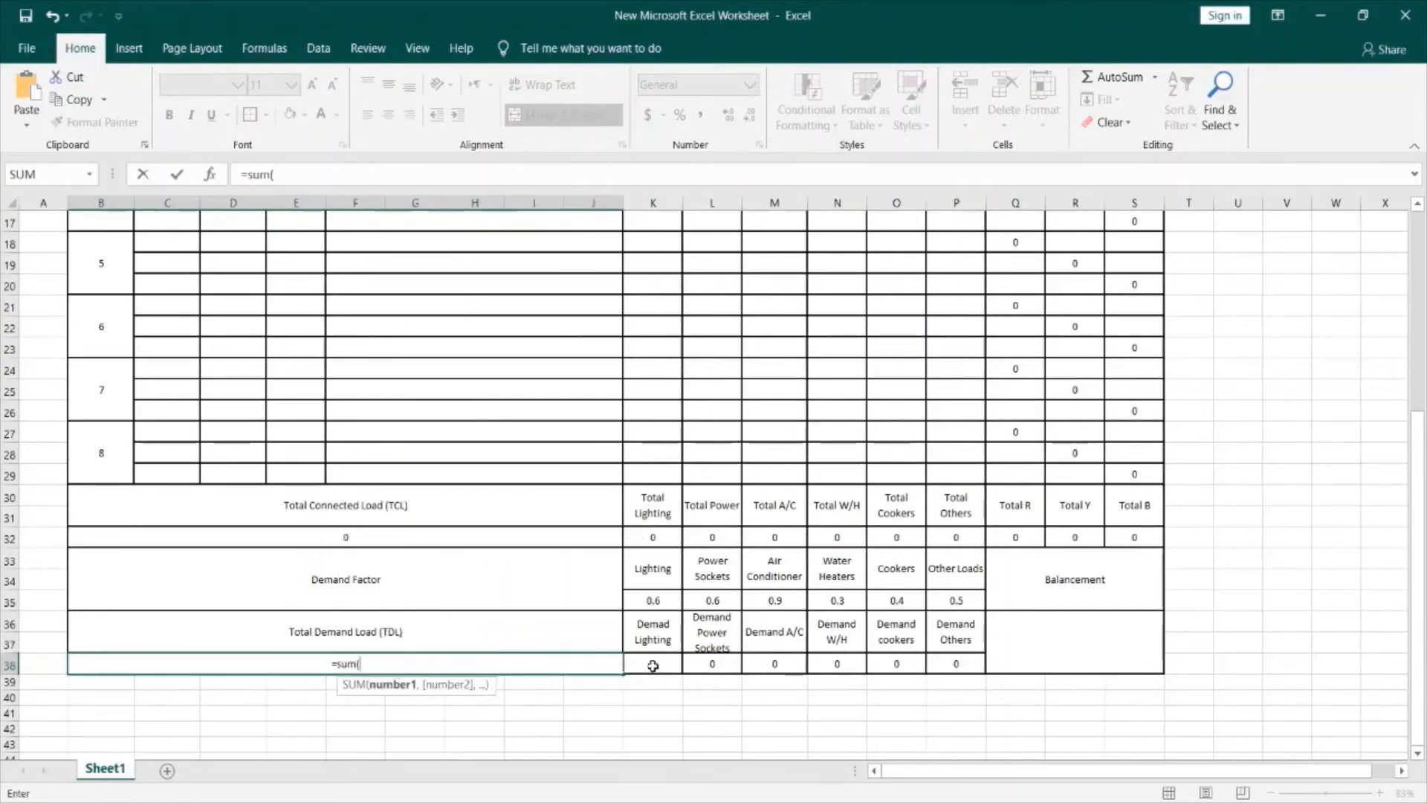
drag(653, 664, 954, 664)
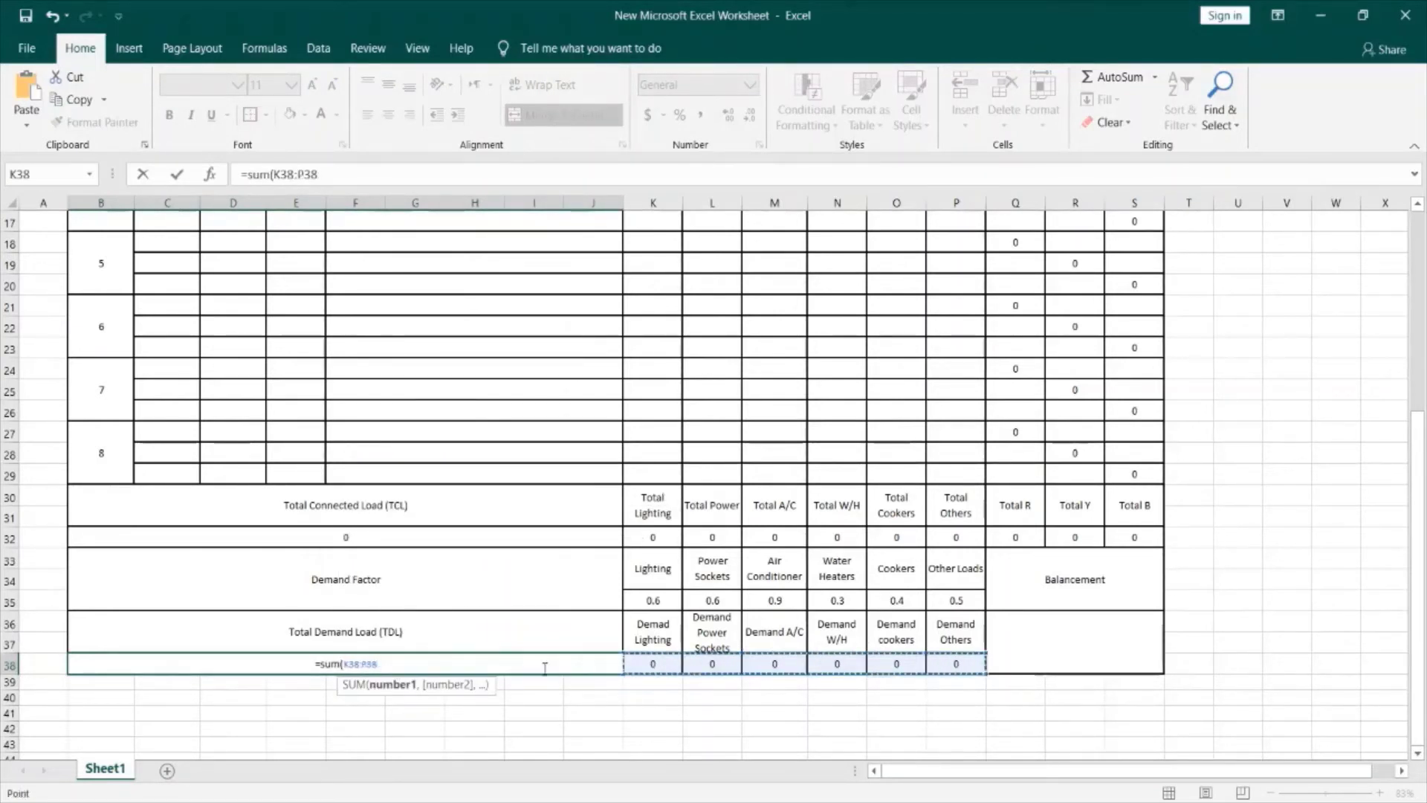
text())
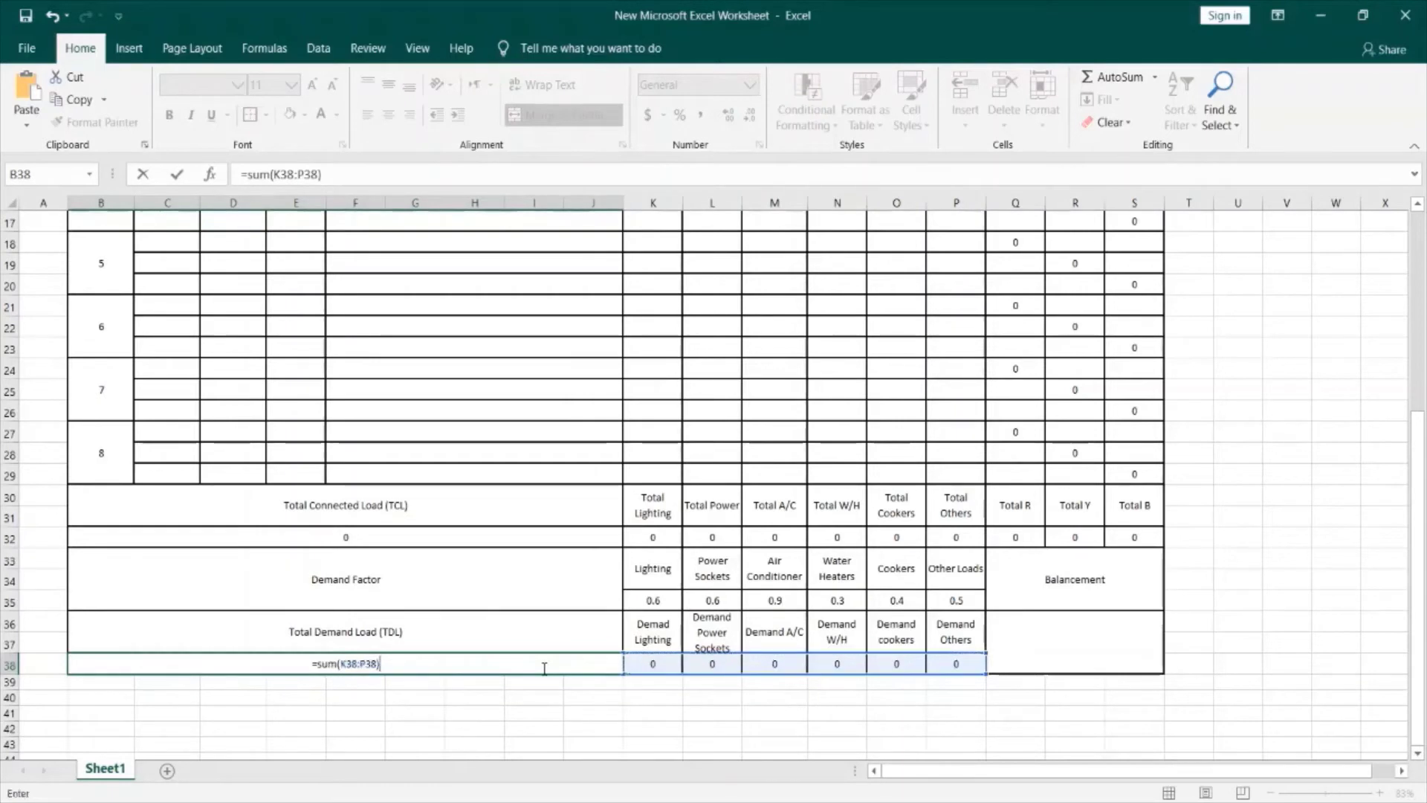
key(Return)
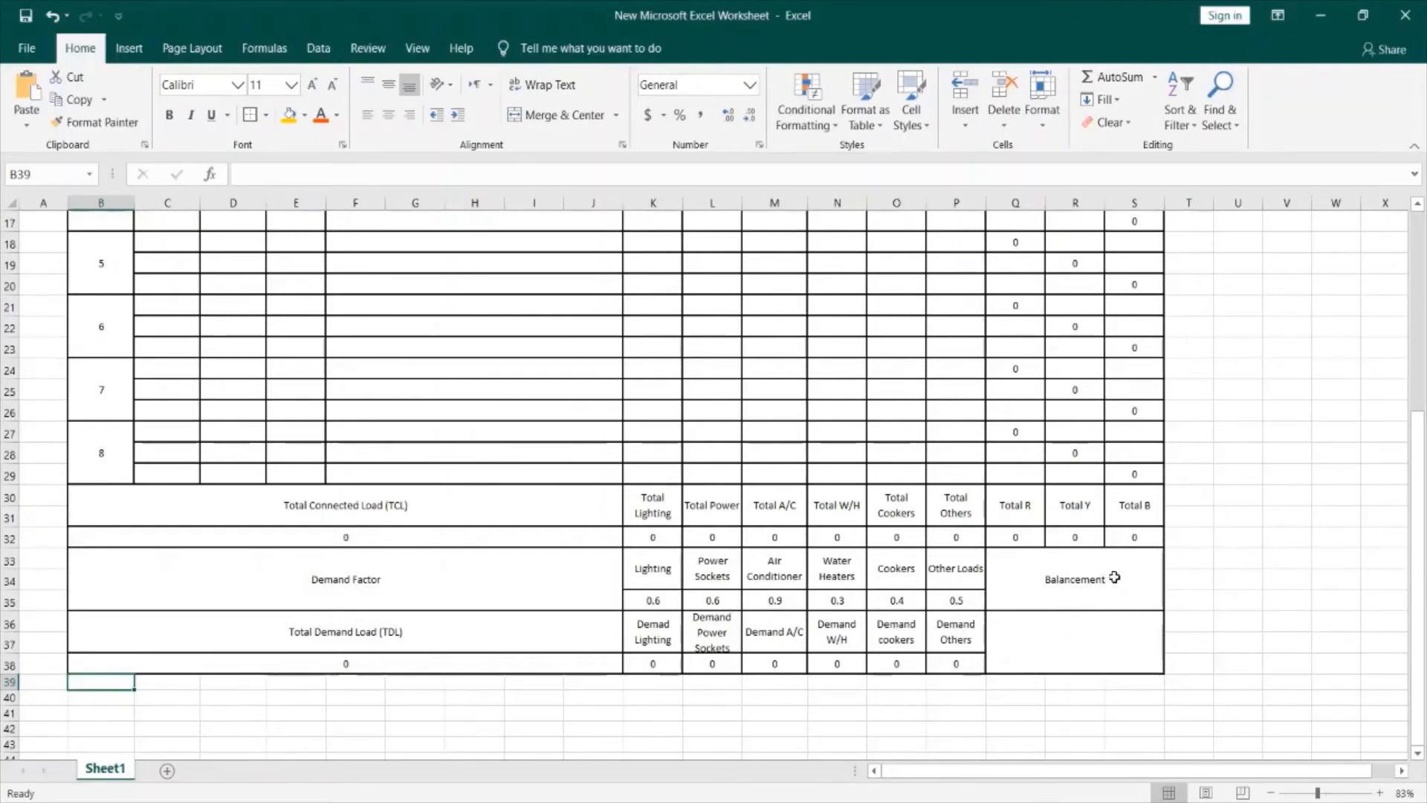
key(ctrl+z)
Switch to the Word document to read the balance check formula and its limit, and return to the Excel worksheet
click(1058, 637)
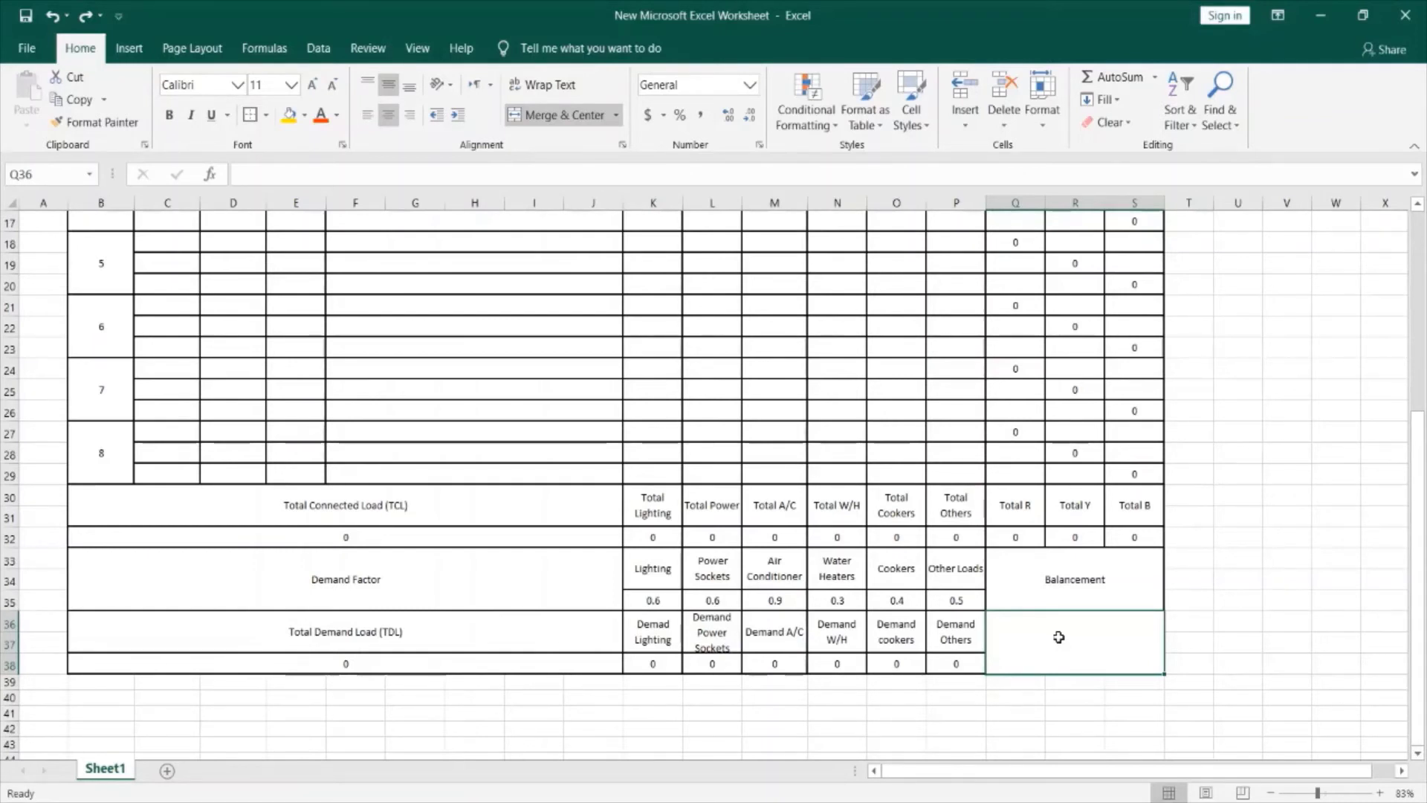
key(alt+Tab)
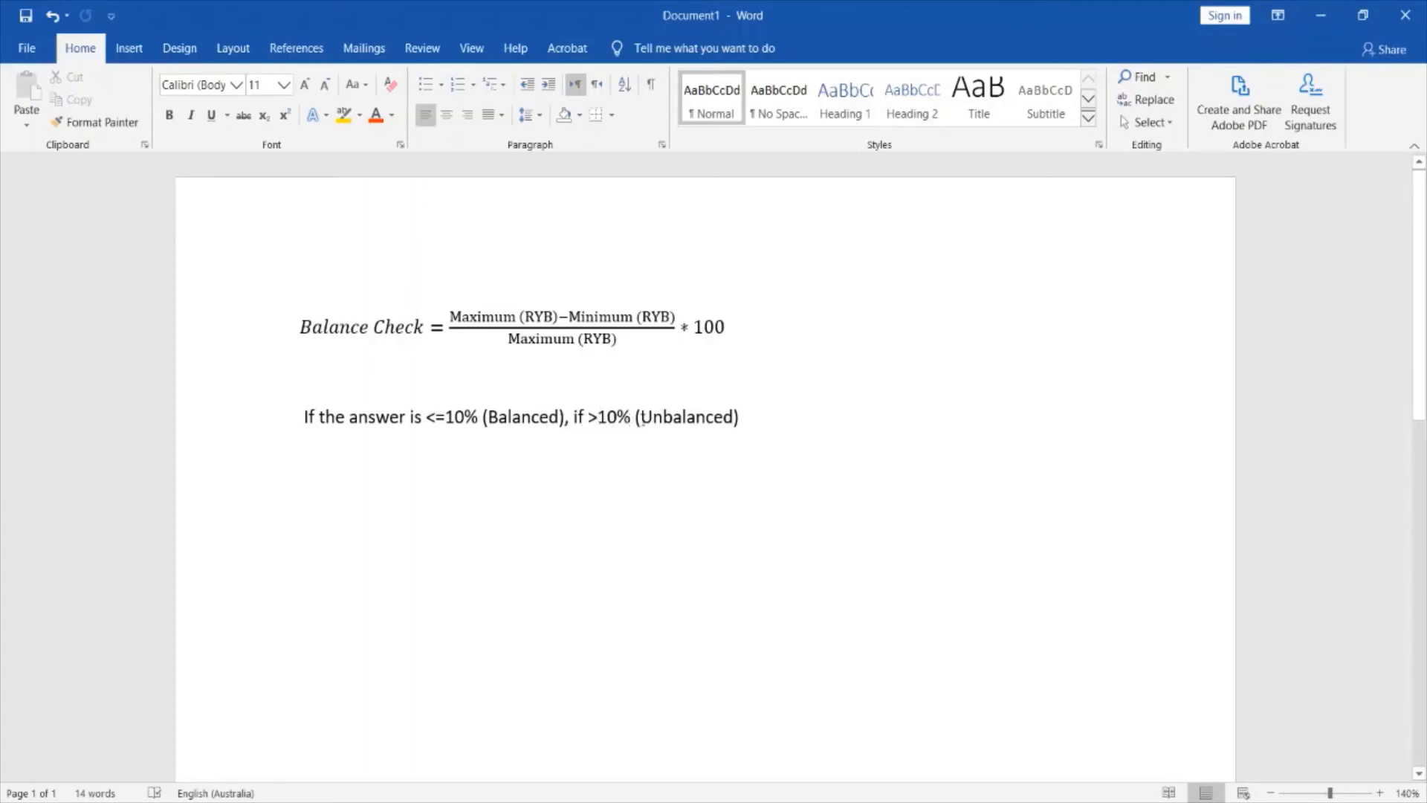
key(alt+Tab)
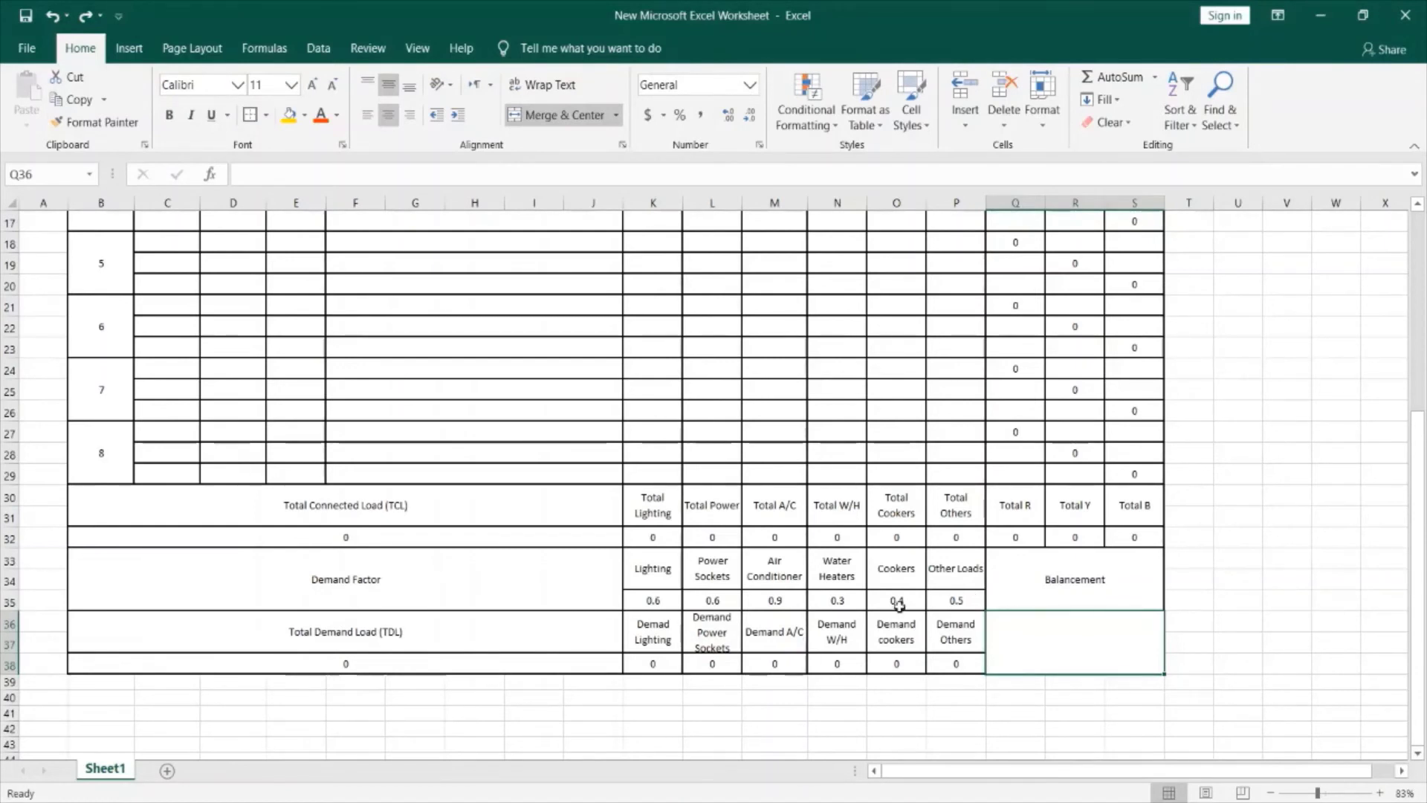
Insert a new row 36 directly under the Balancement heading and merge cells R36:S36
right_click(9, 623)
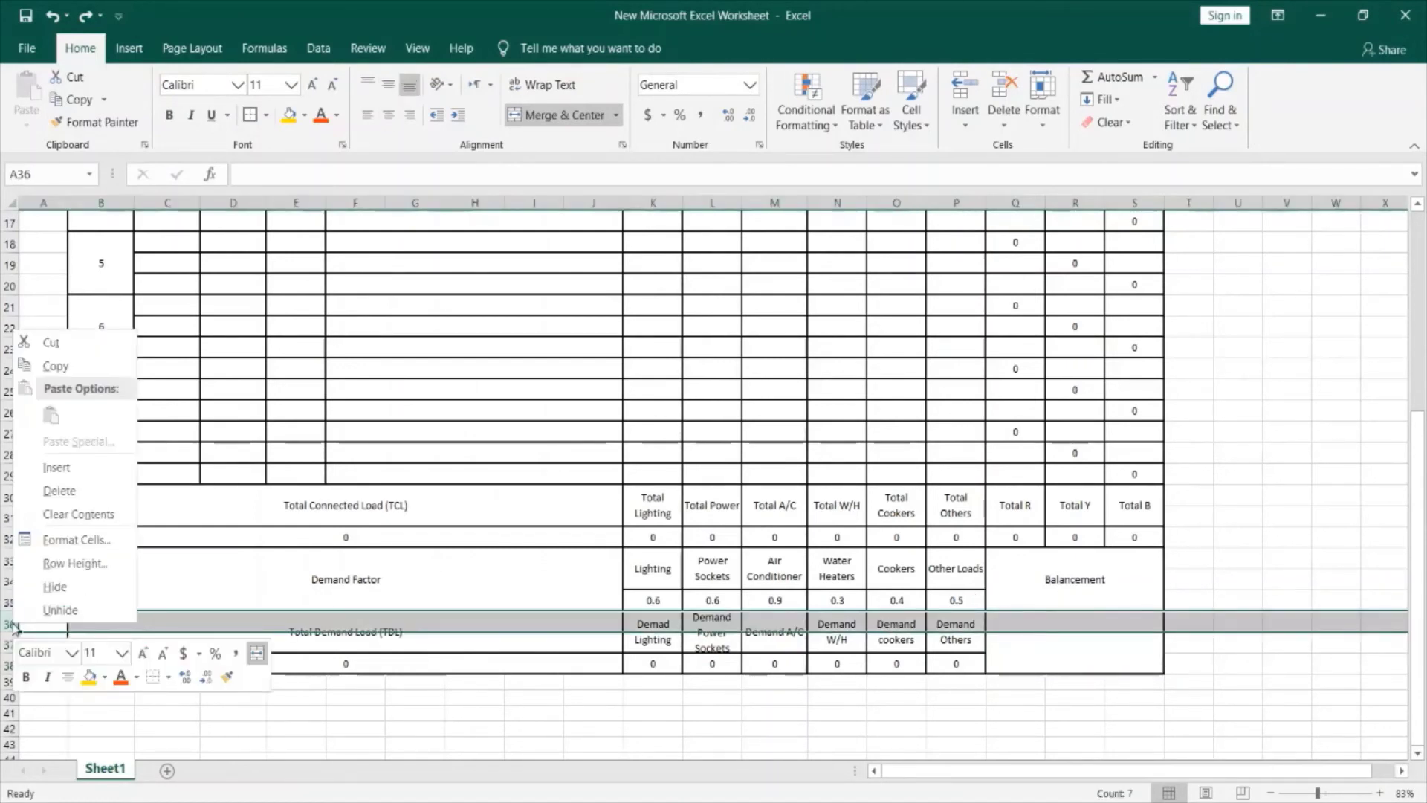
click(58, 467)
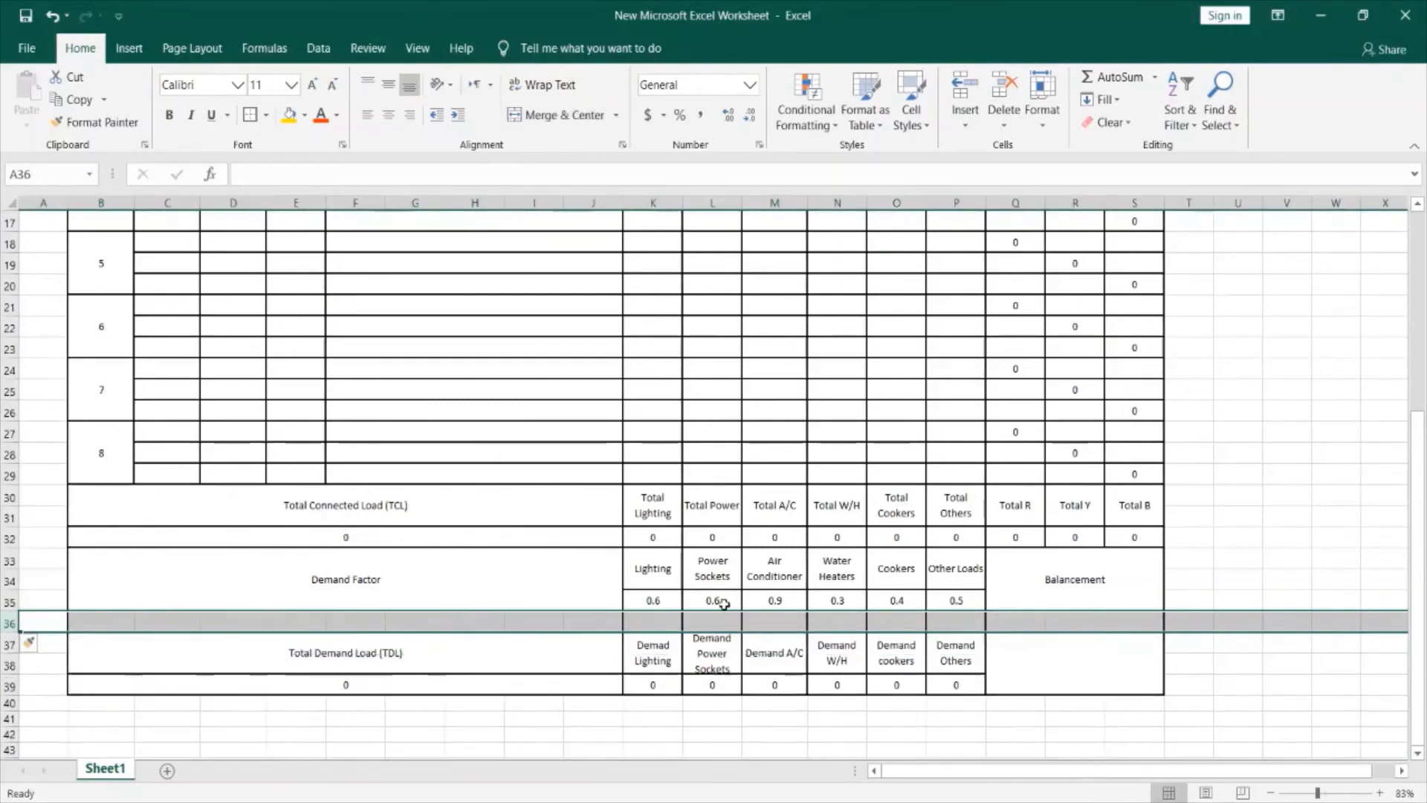
click(1013, 627)
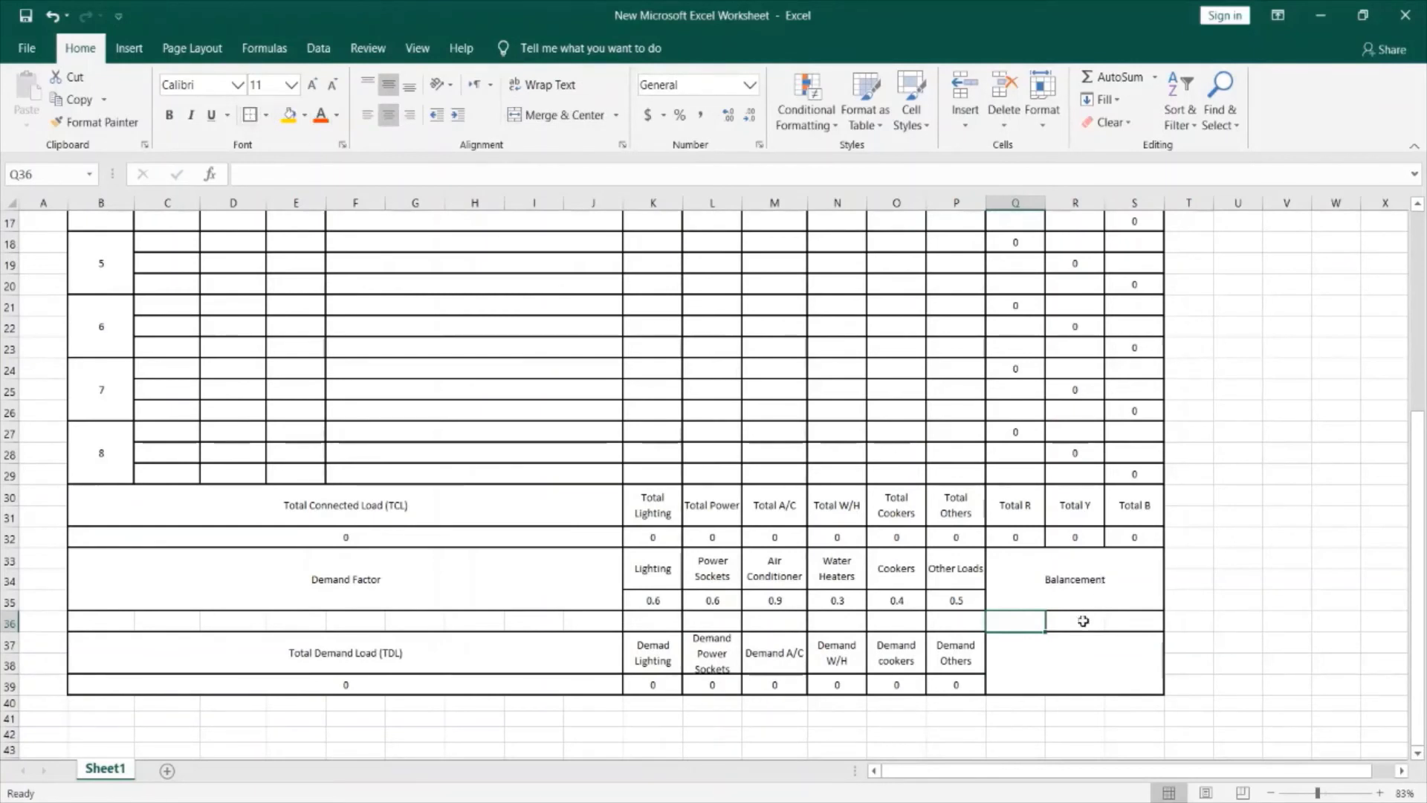
drag(1082, 622, 1124, 624)
click(554, 117)
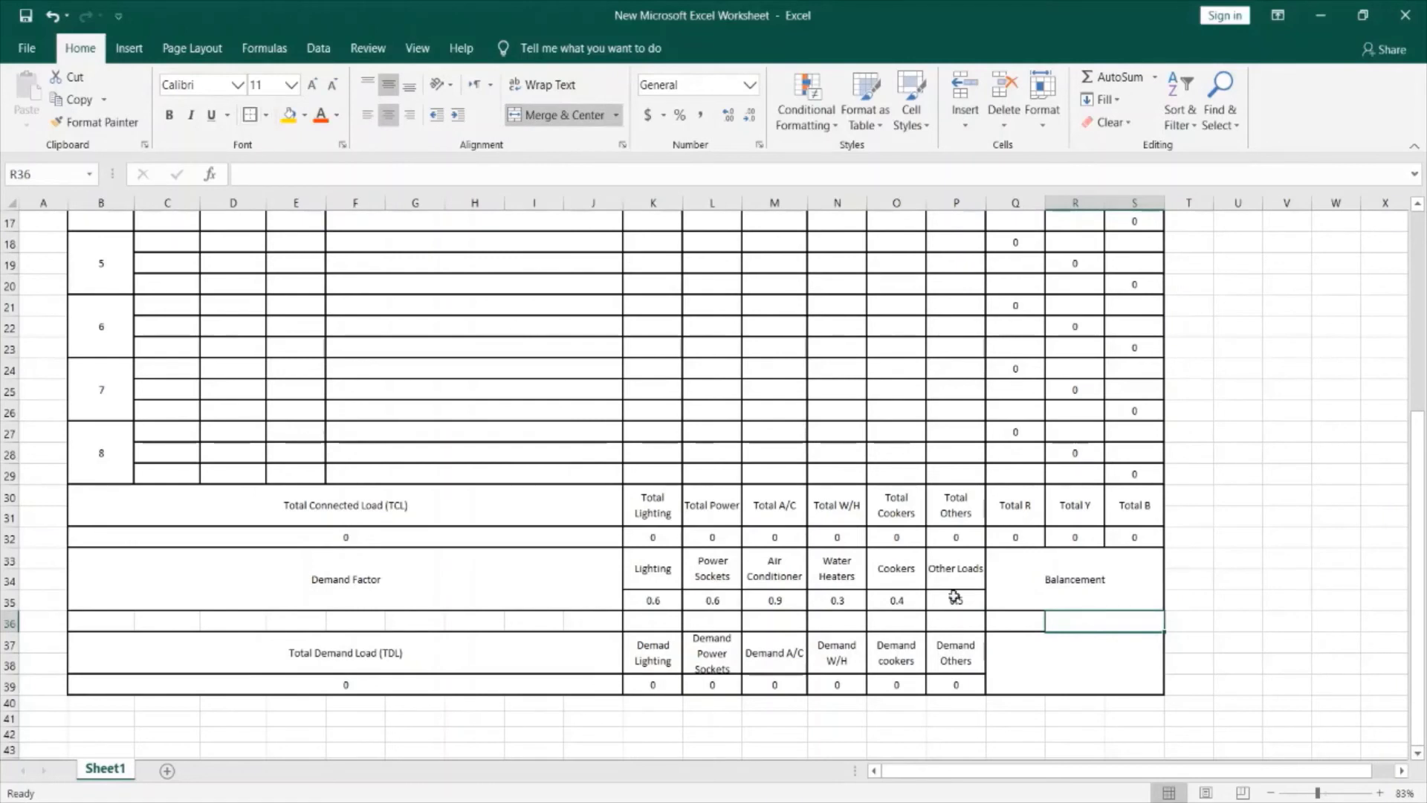
Label cell Q36 under the Balancement heading as "Formula"
click(1012, 621)
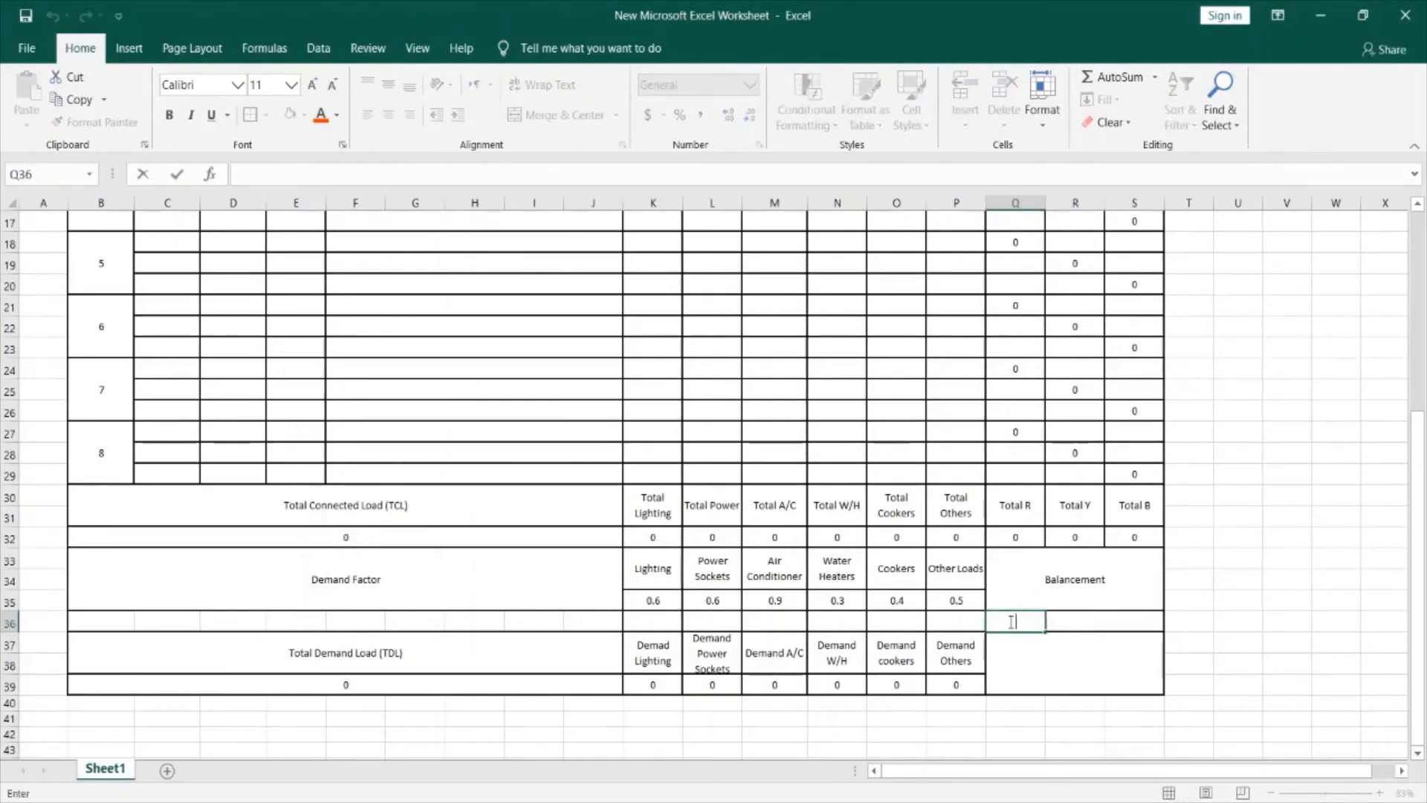
text(Form)
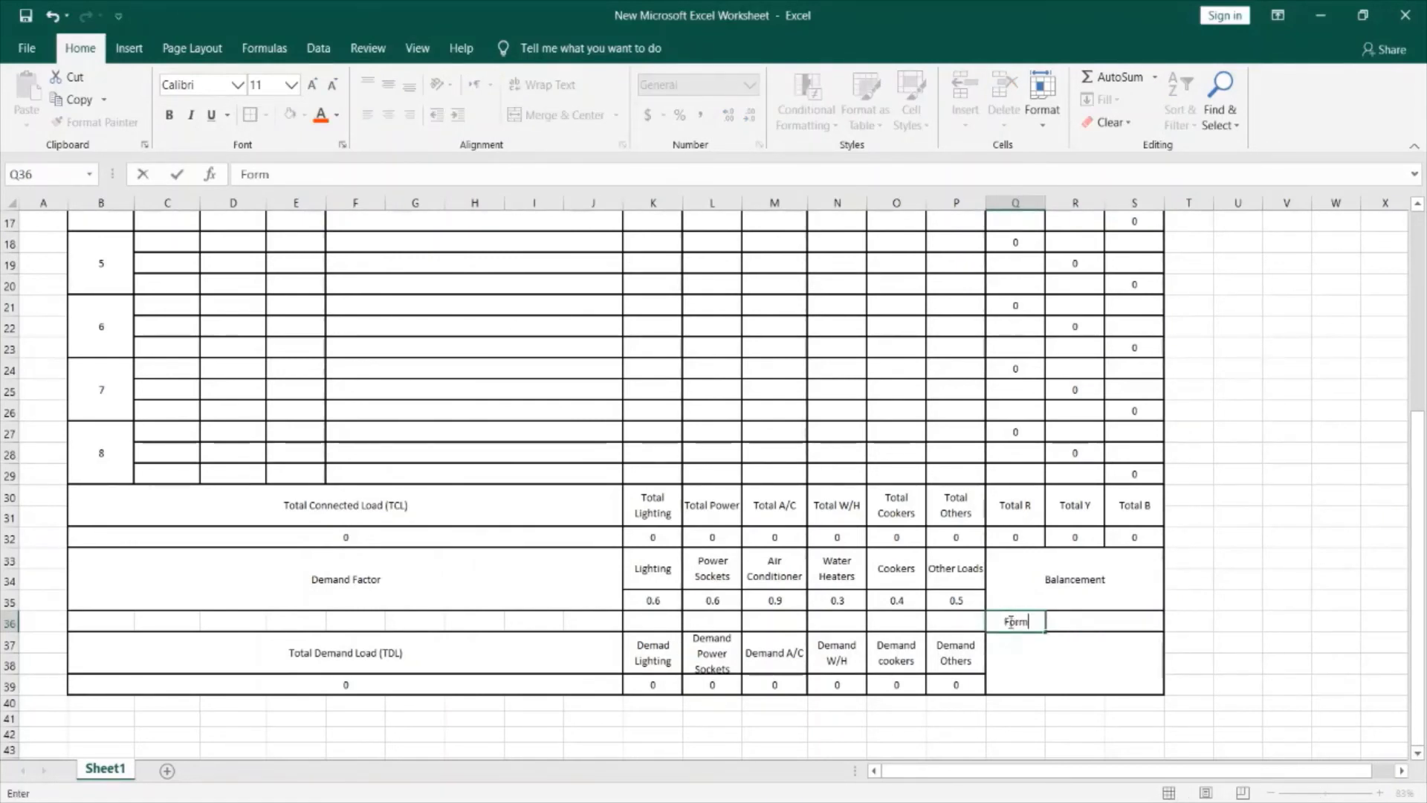
text(ula)
Begin the balance check formula in merged cell R36 with =max(Q32:S32), covering the R, Y and B phase totals
double_click(1079, 624)
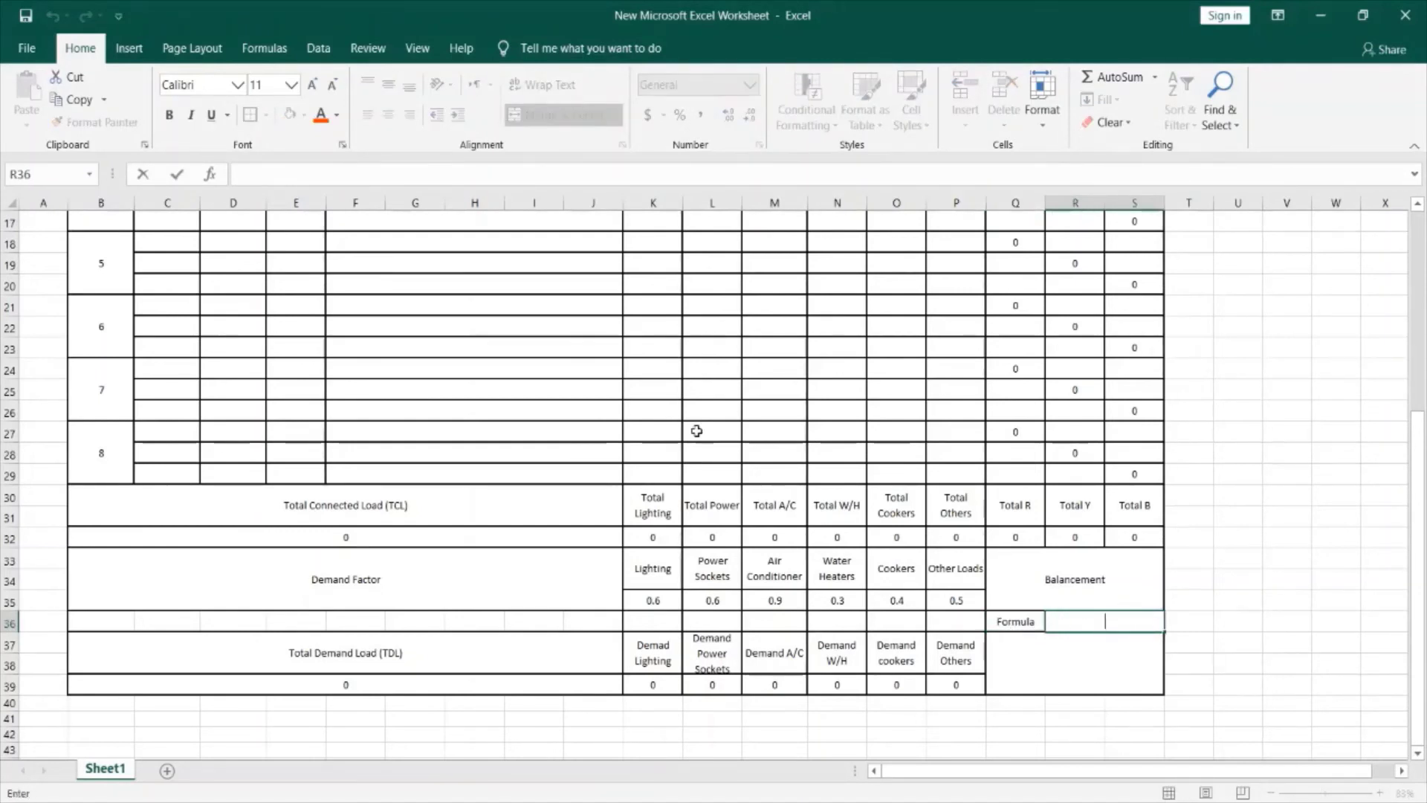
click(266, 176)
text(=)
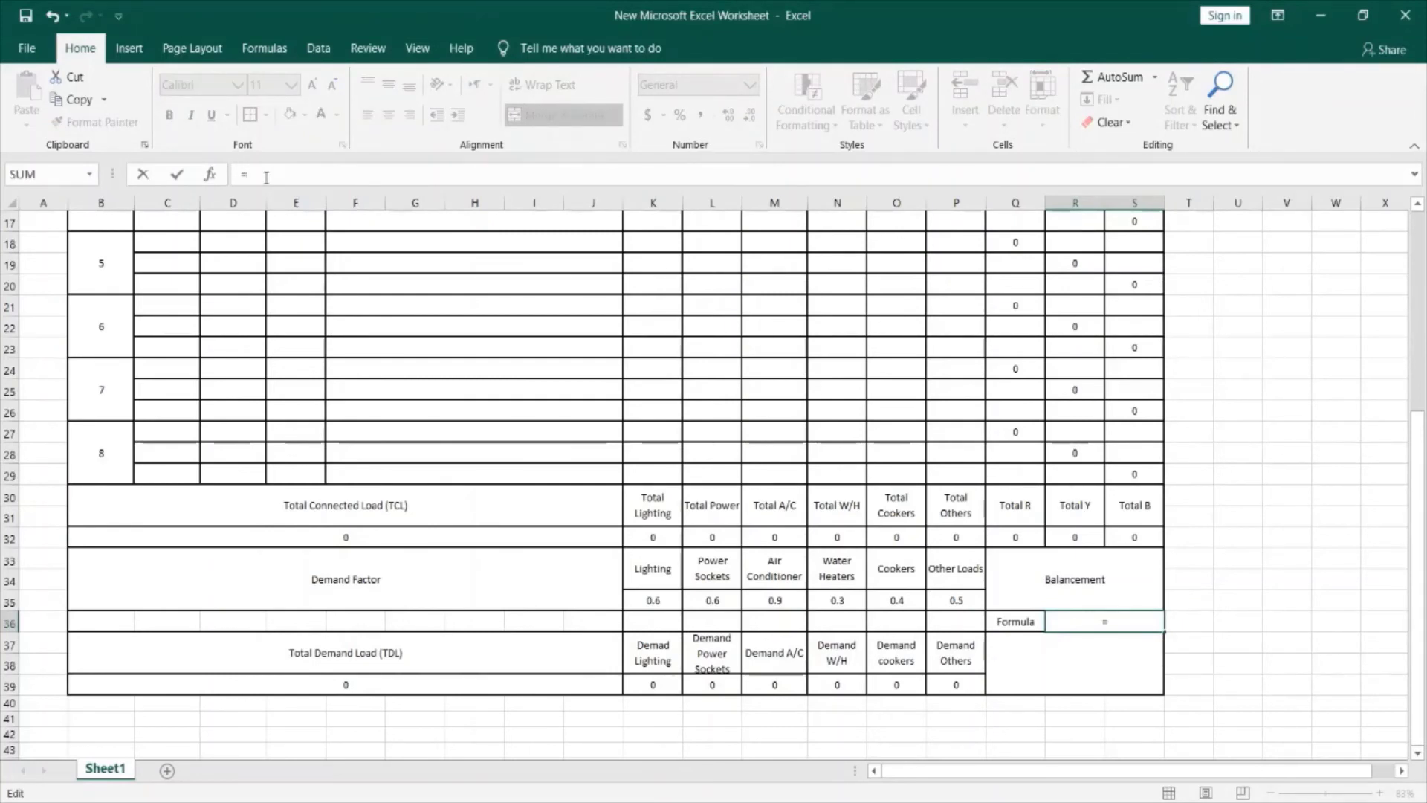
text(max)
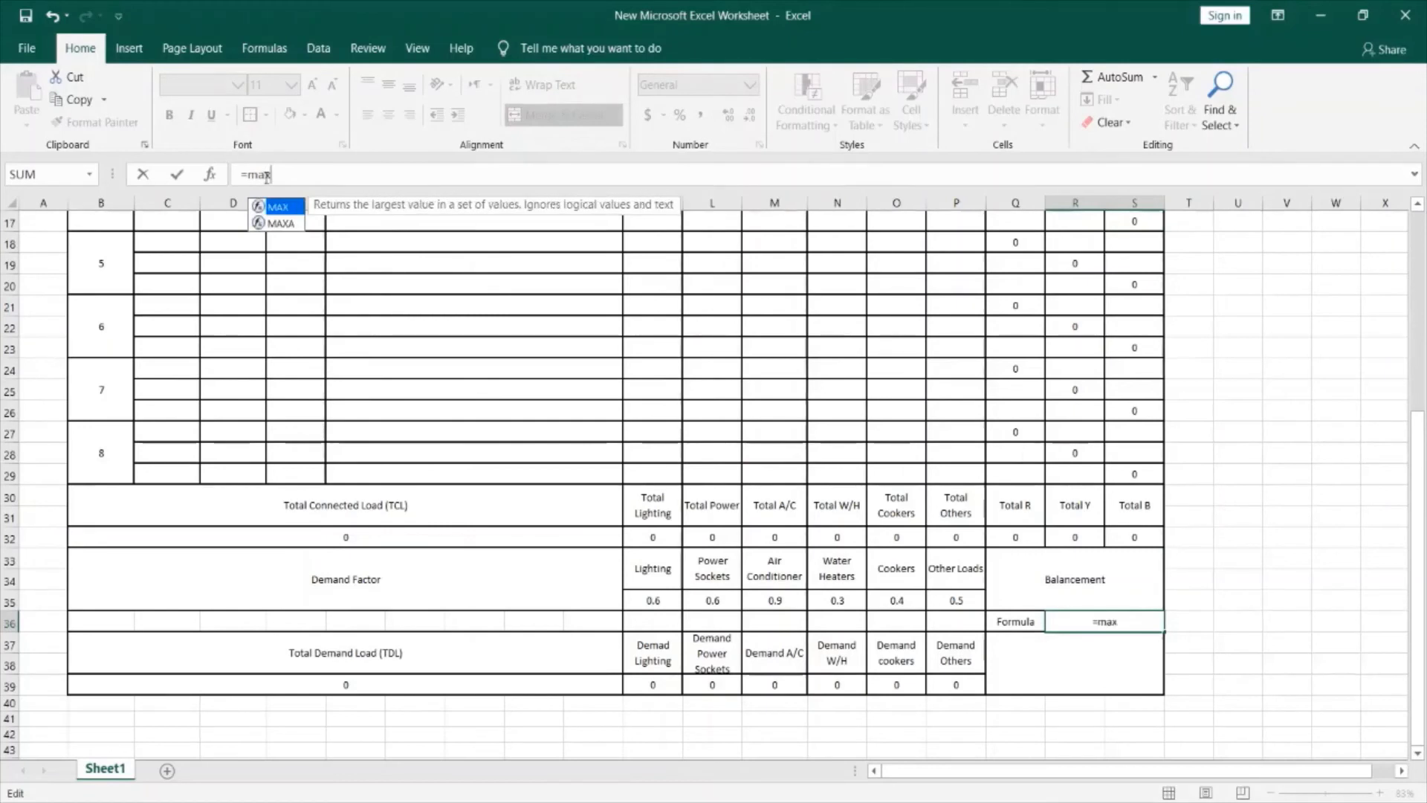
text(()
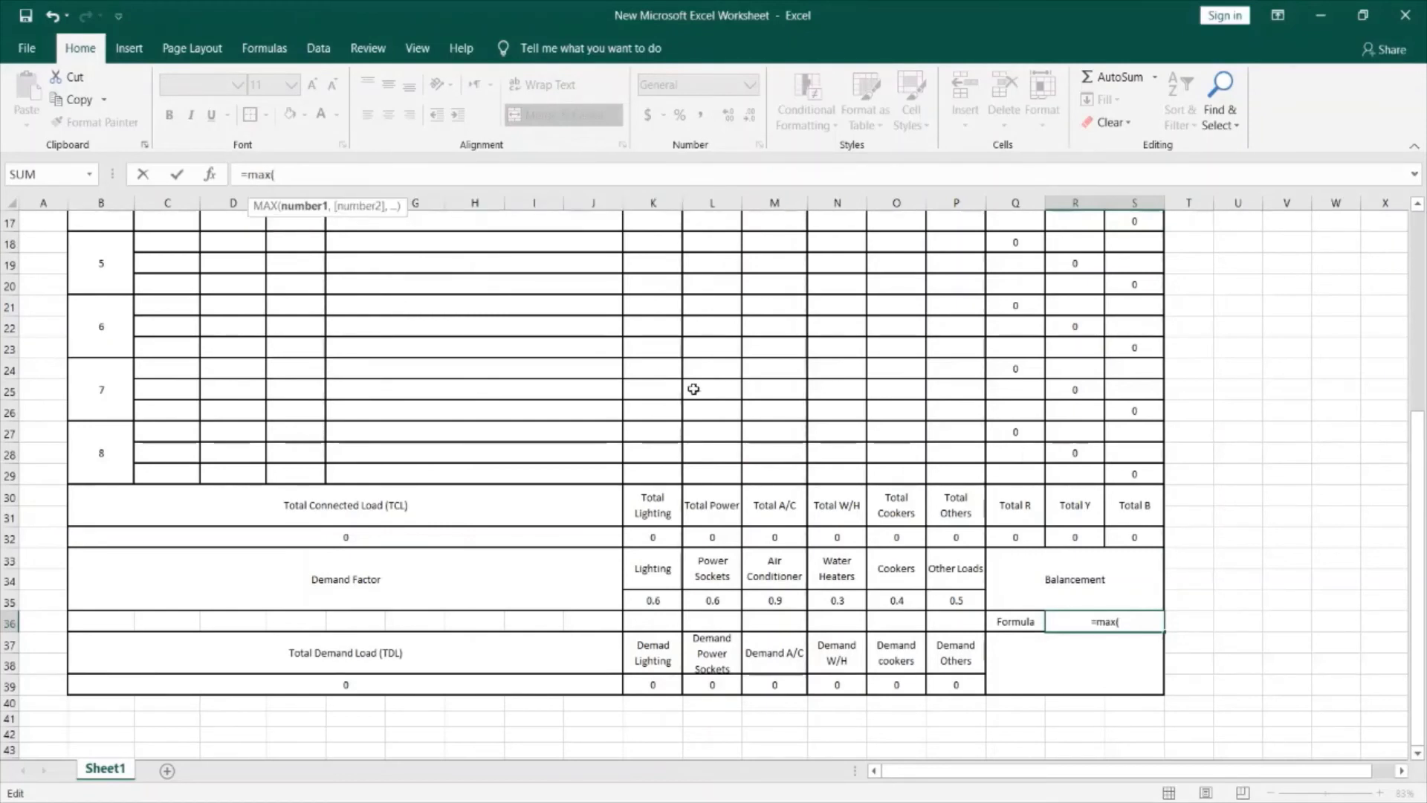
drag(1019, 540, 1132, 537)
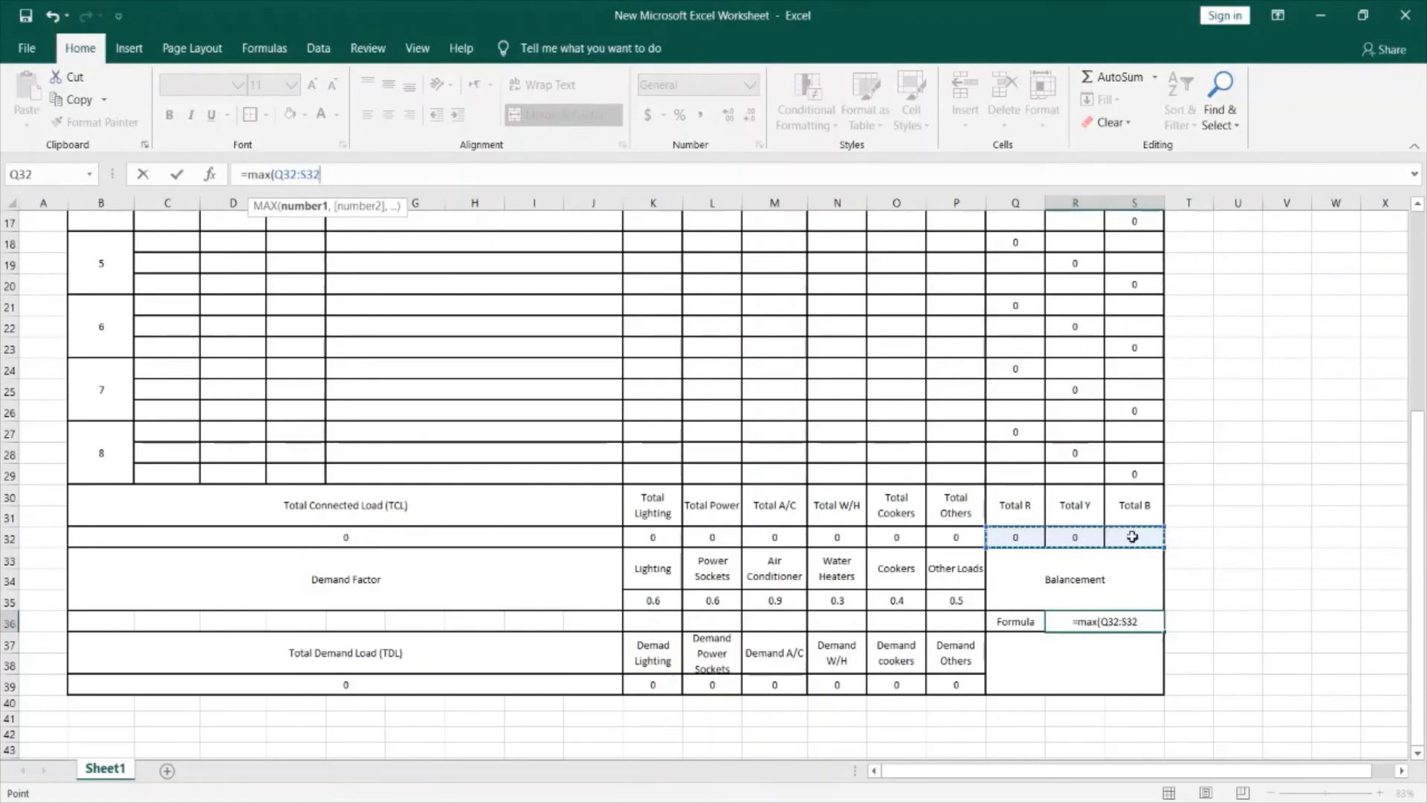
text())
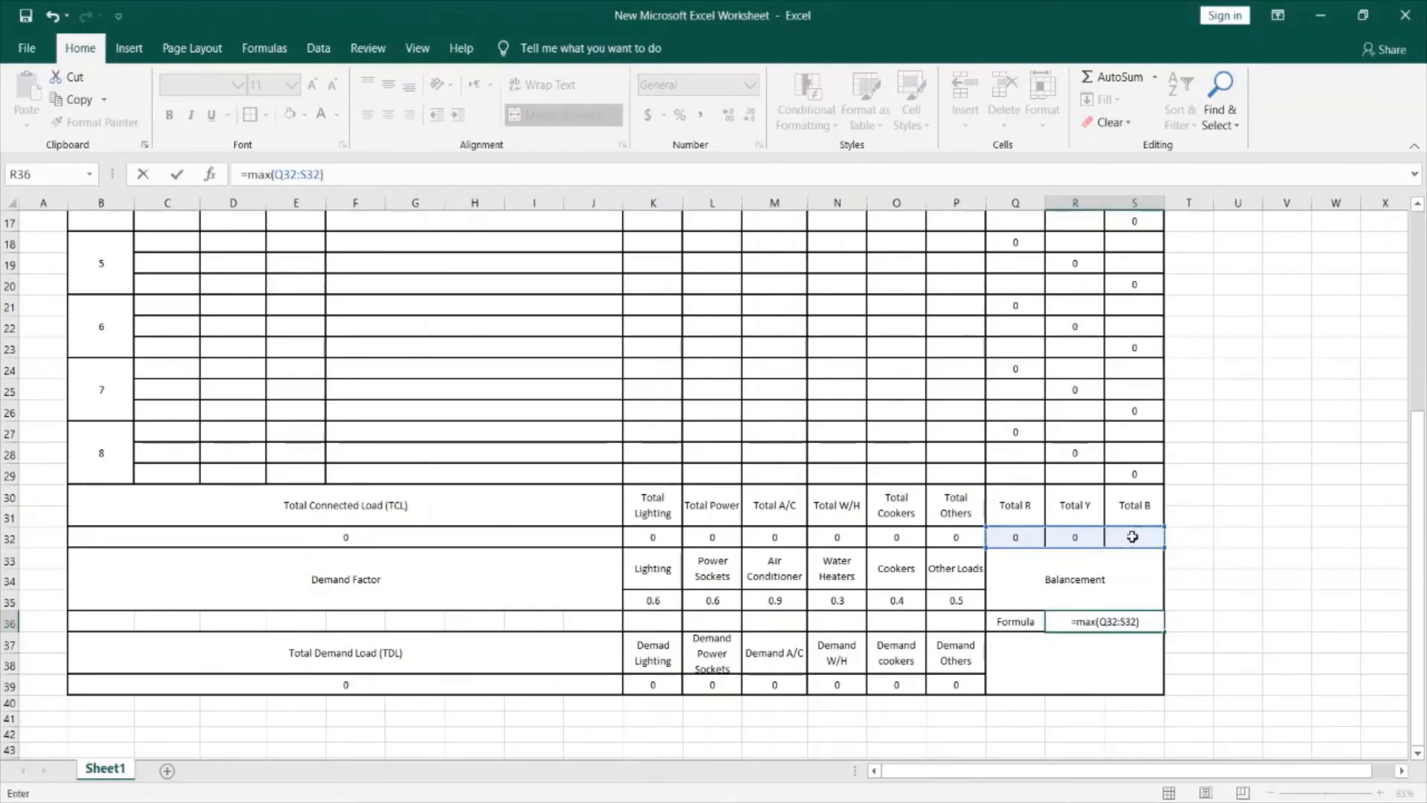
Subtract Min(Q32:S32) from the maximum in the R36 balance formula
text(-Min)
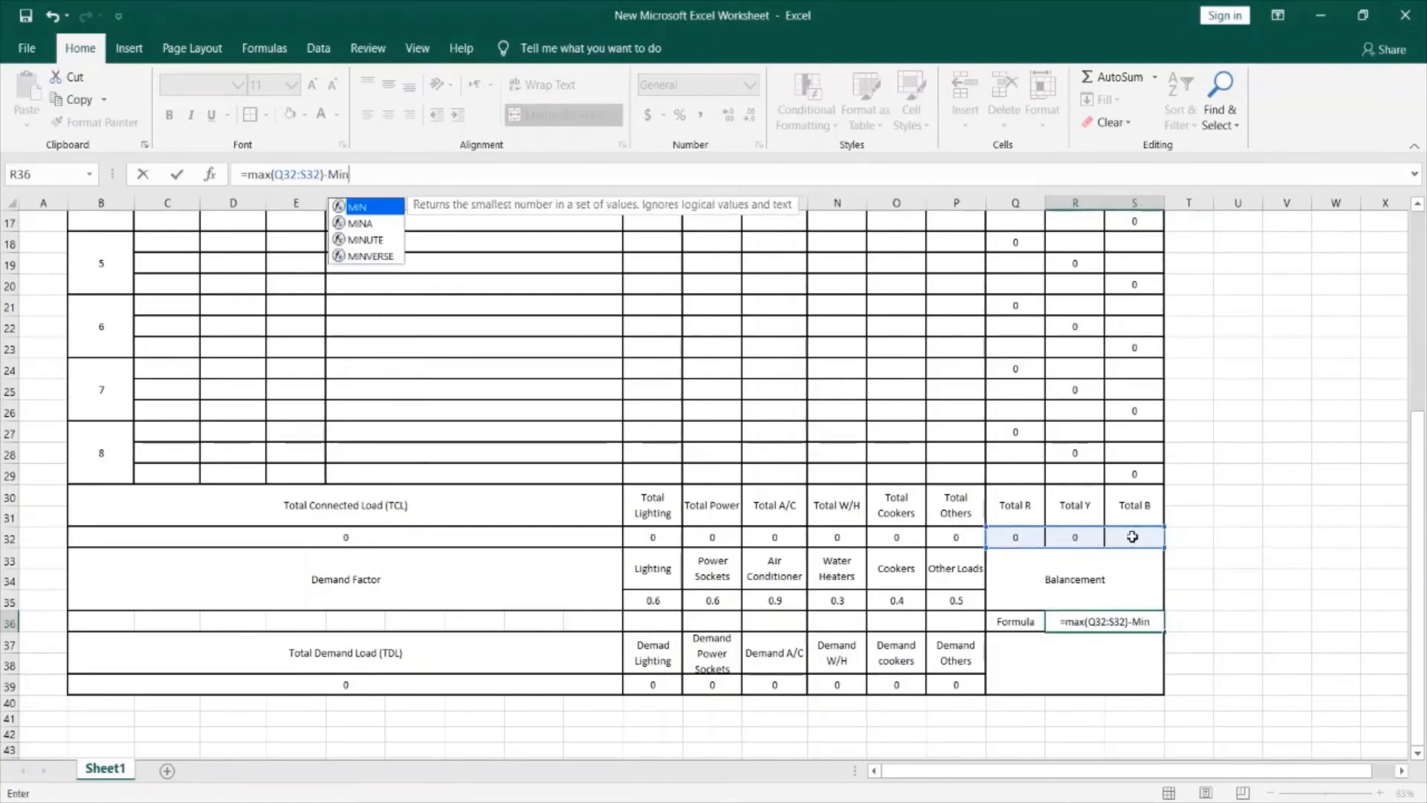
text(()
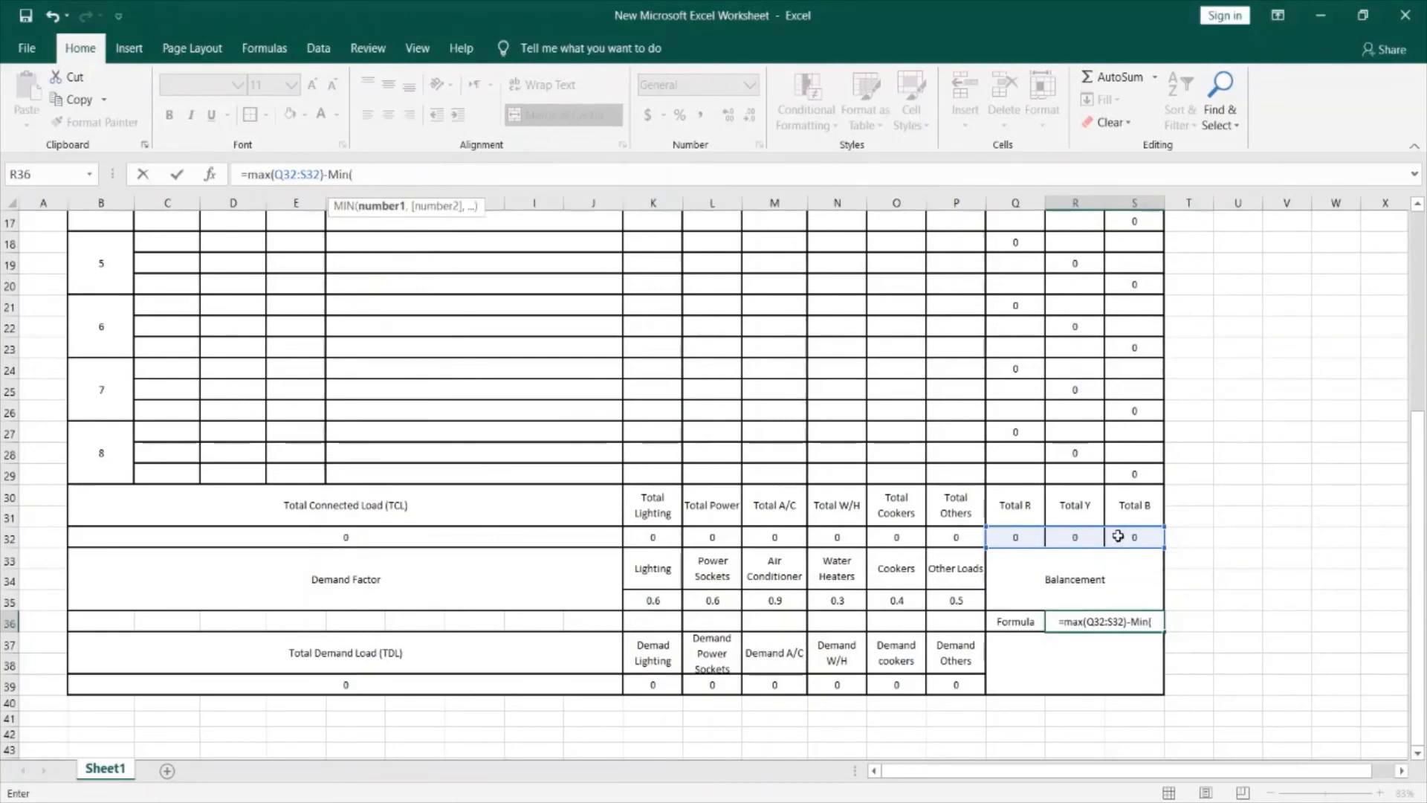
click(1026, 538)
drag(1028, 539, 1121, 539)
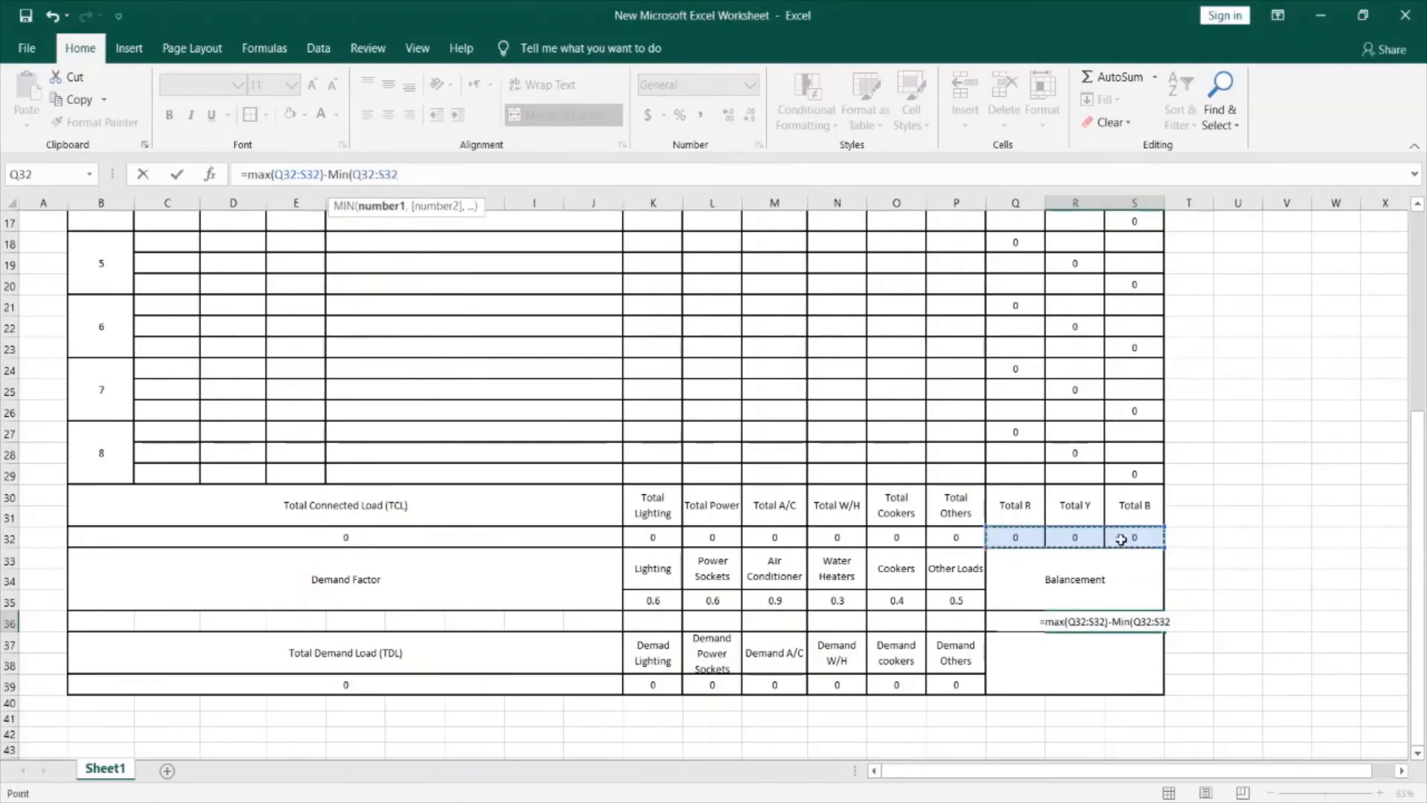
text())
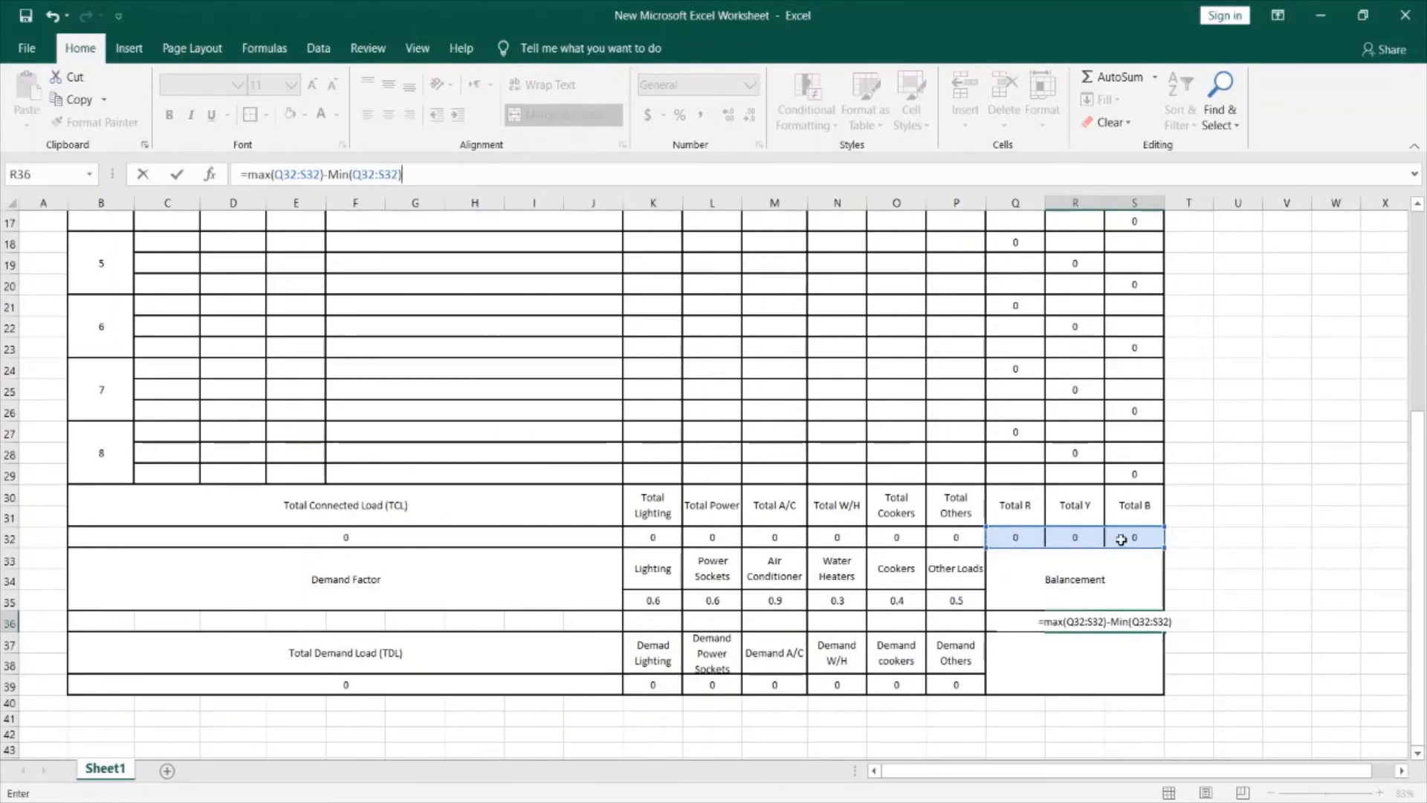
Close the bracketed difference in the R36 formula and divide it by Max(Q32,R32,S32), closing the bracket around the quotient
text()/)
text(M)
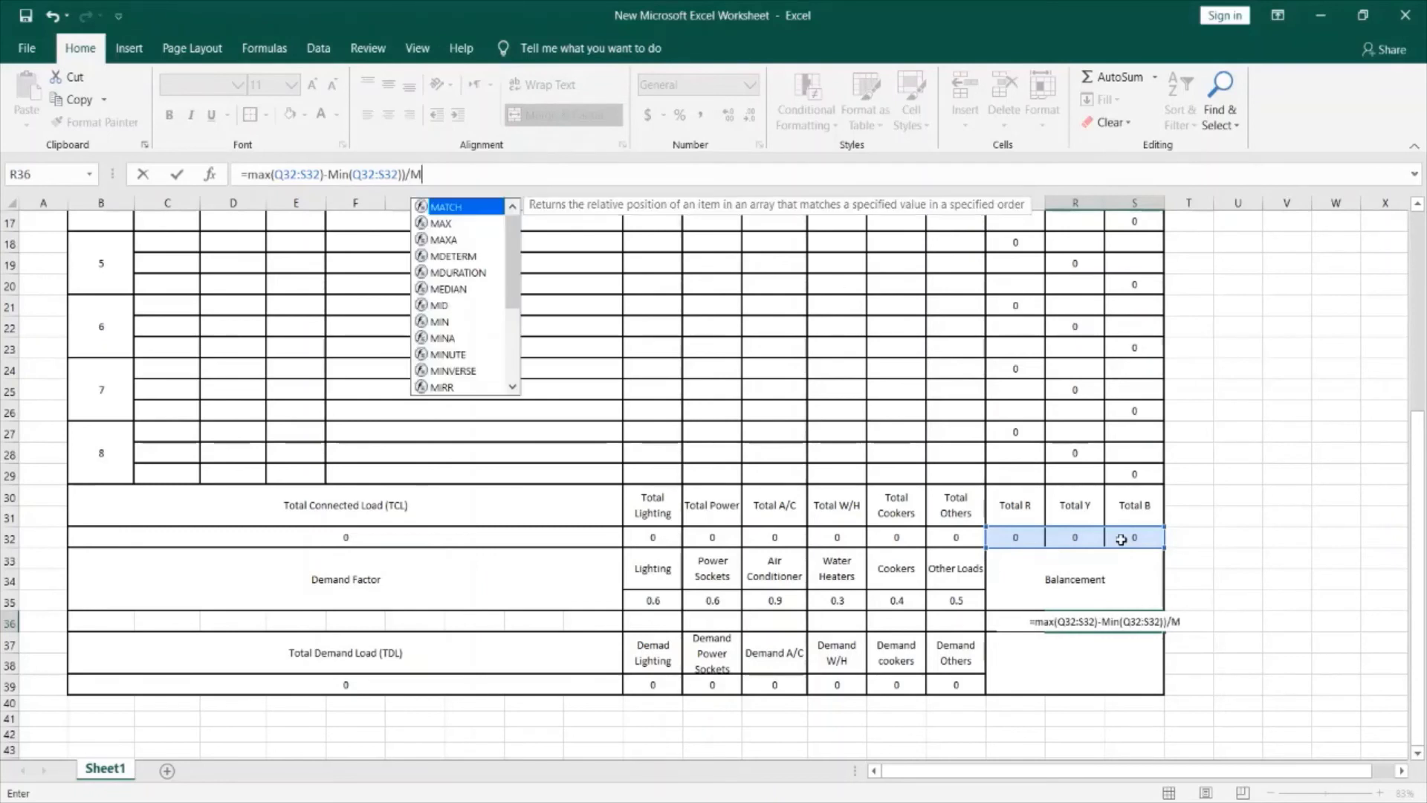
text(ax)
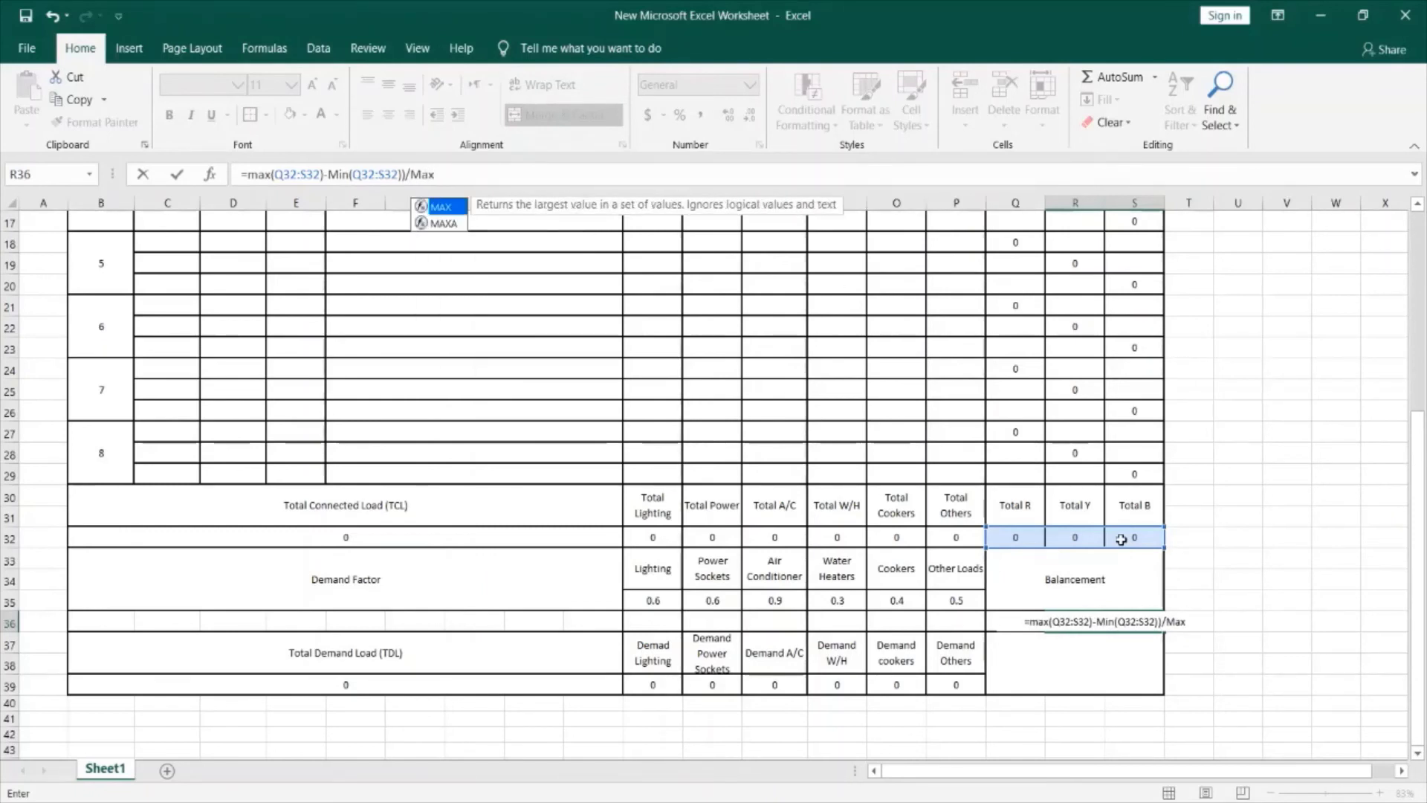
text(()
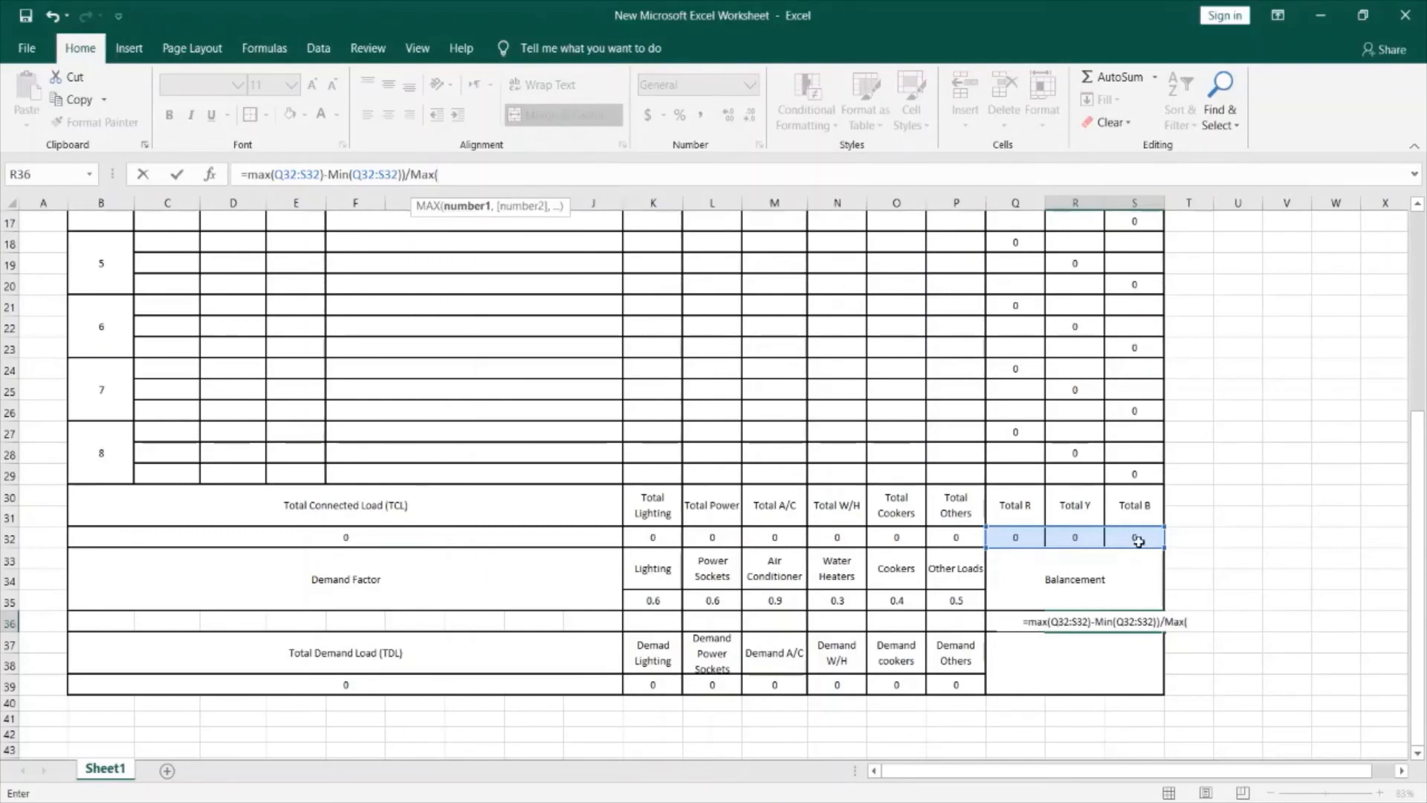
drag(1011, 548, 1074, 549)
click(1015, 537)
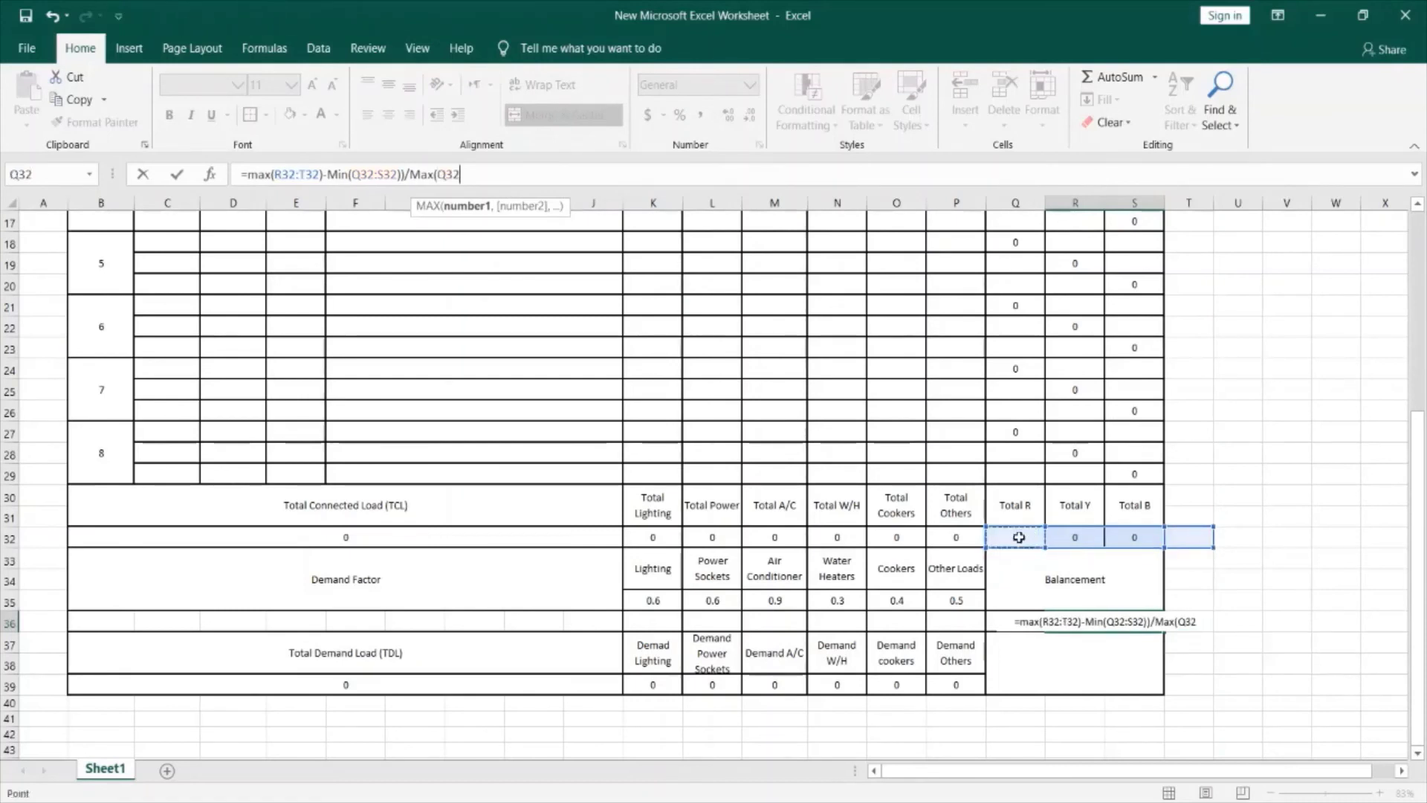
text(,)
click(1065, 535)
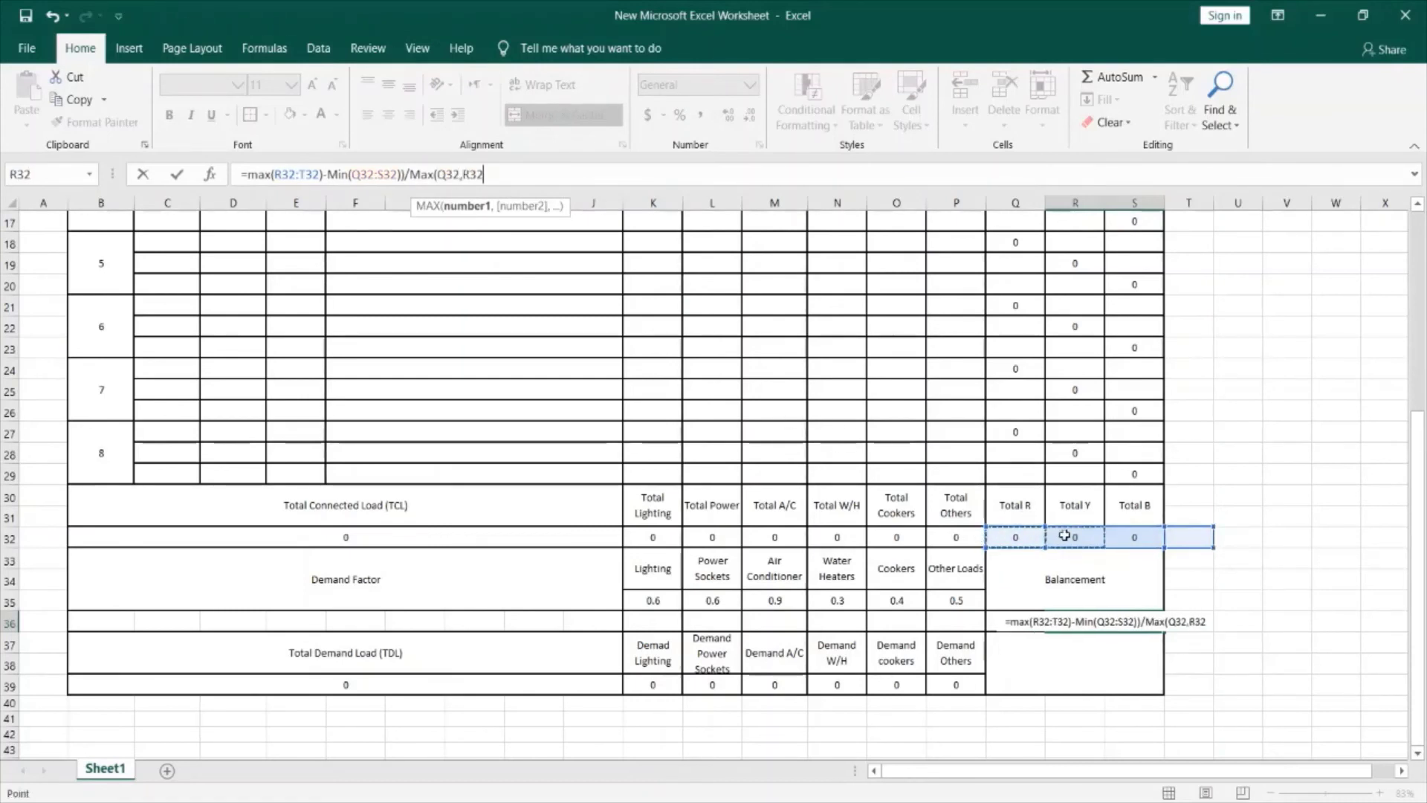
text(,)
click(1128, 540)
text()))
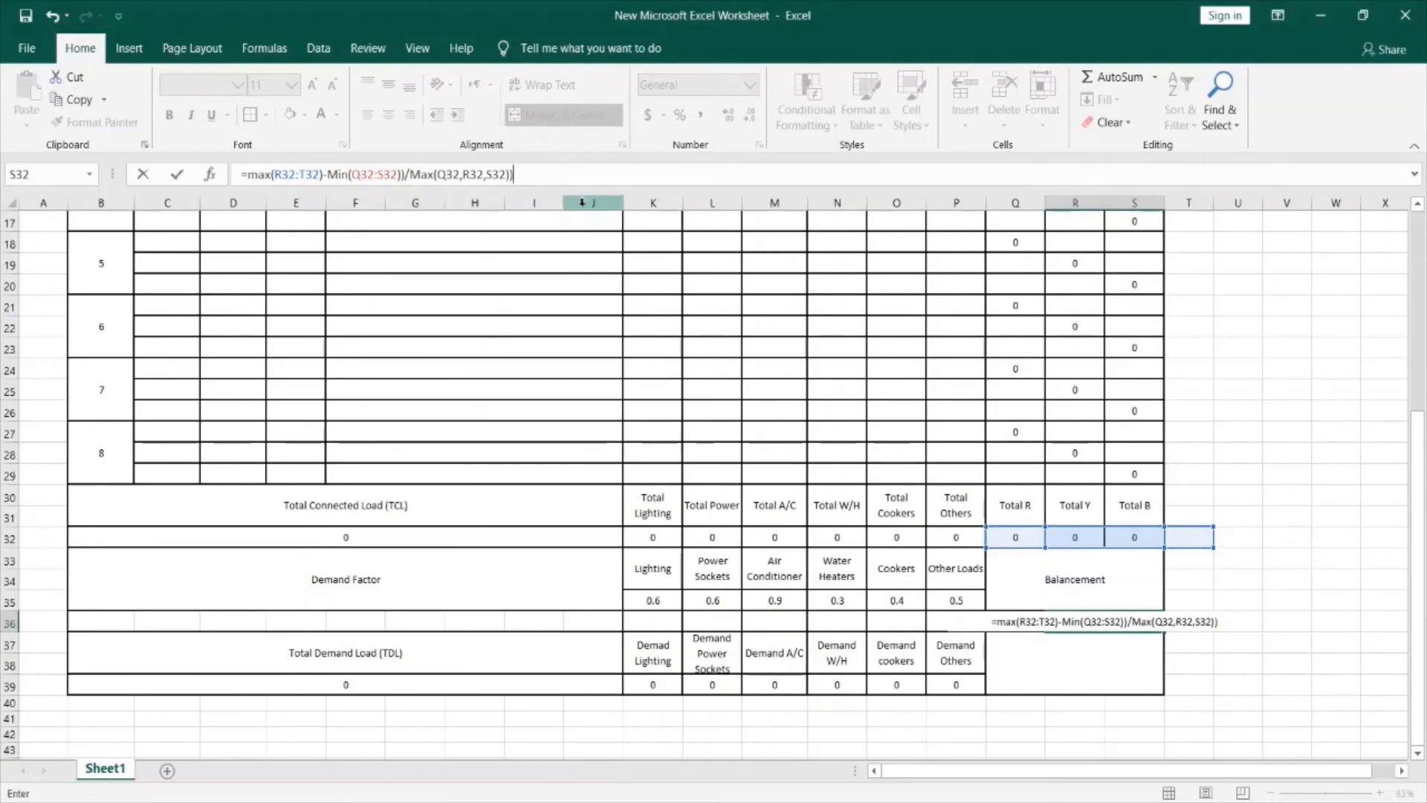
Multiply the R36 expression by 100, close it, add the three missing opening parentheses before max, and enter the formula
text(*100)
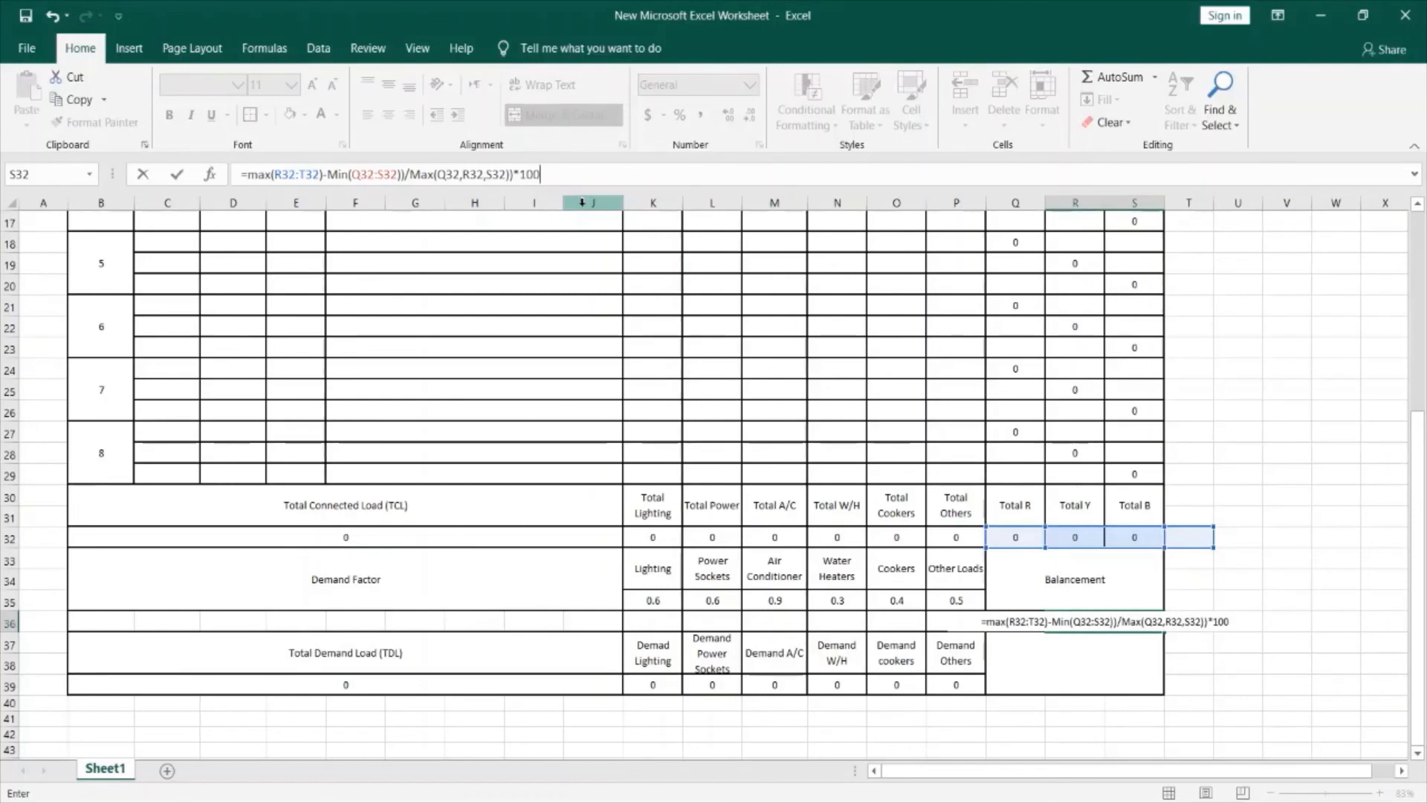
text())
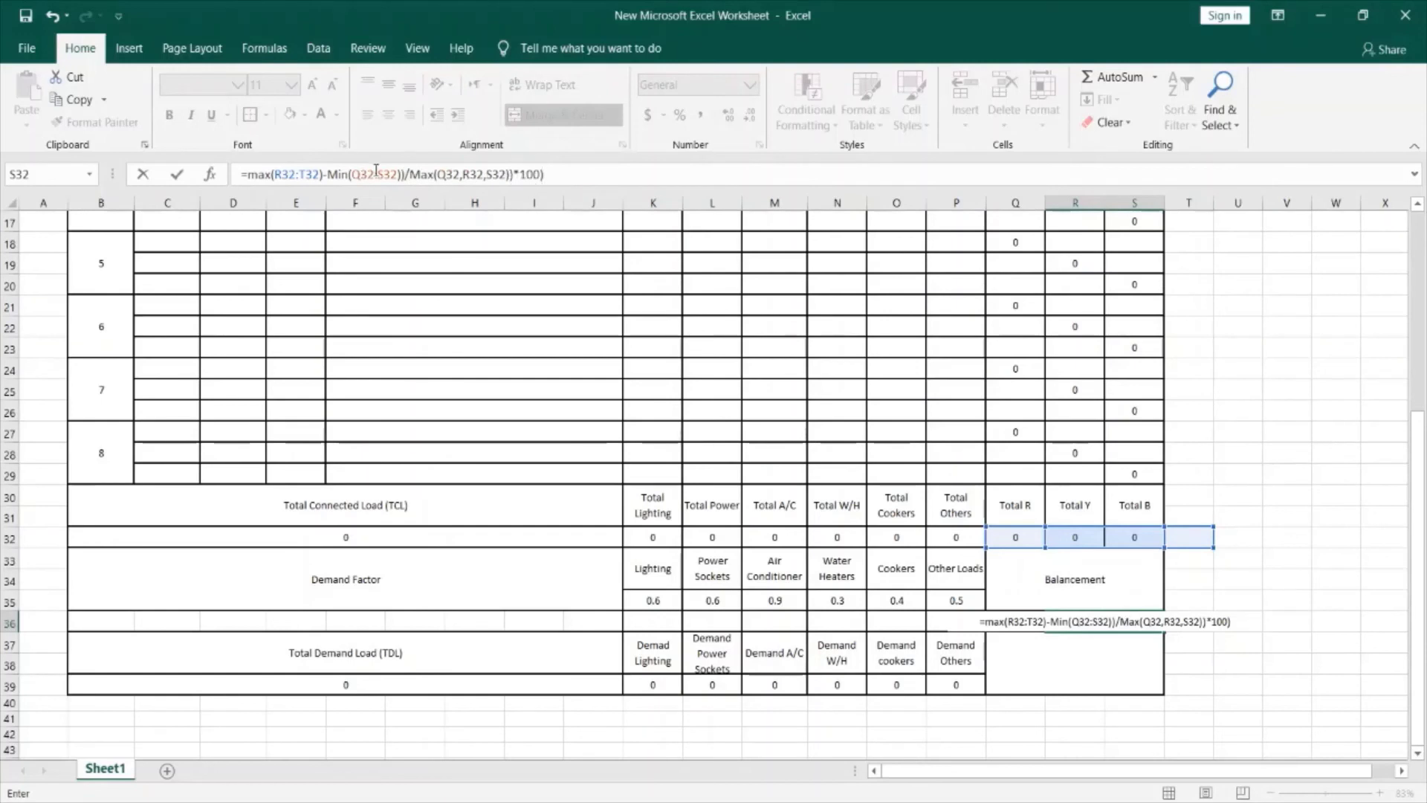
click(248, 174)
text((()
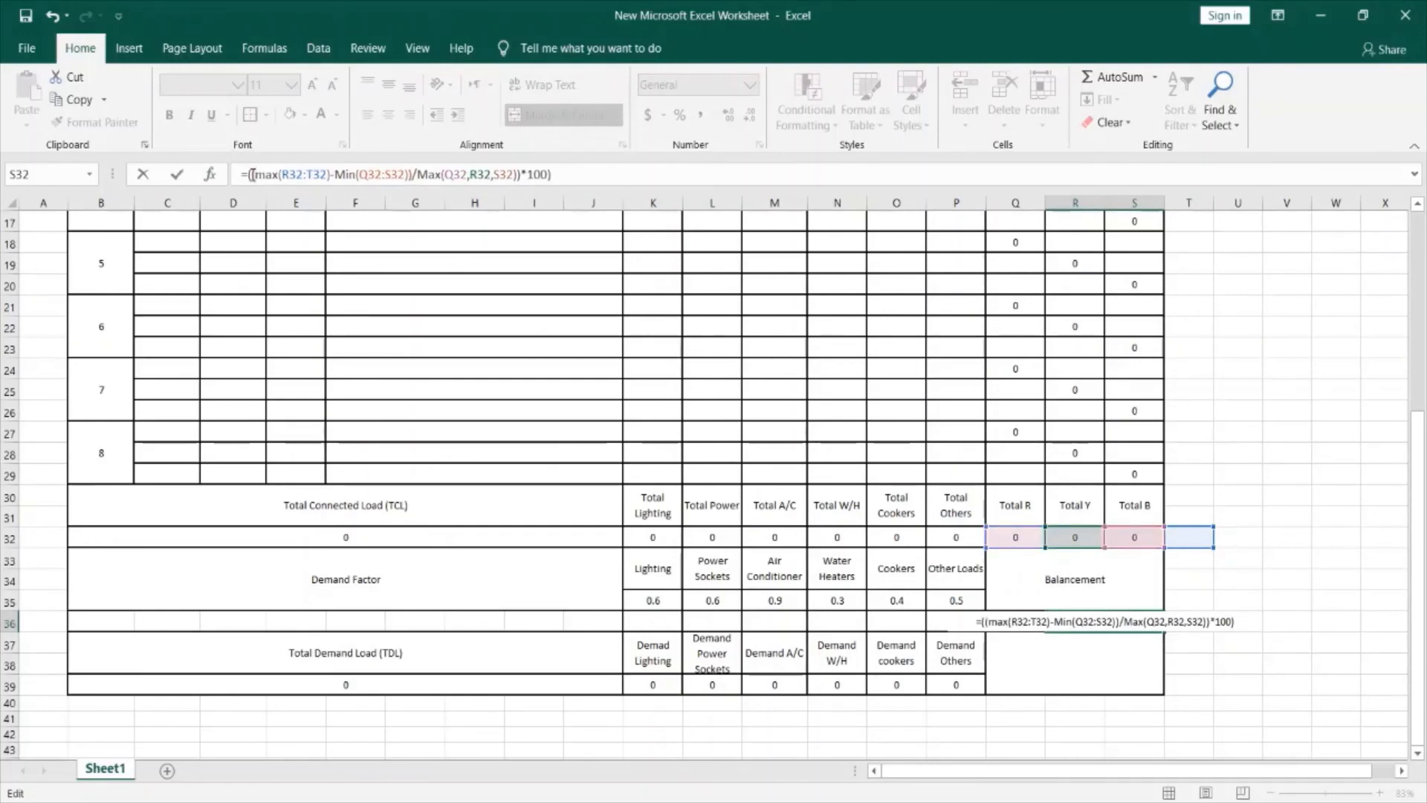
text(()
key(Return)
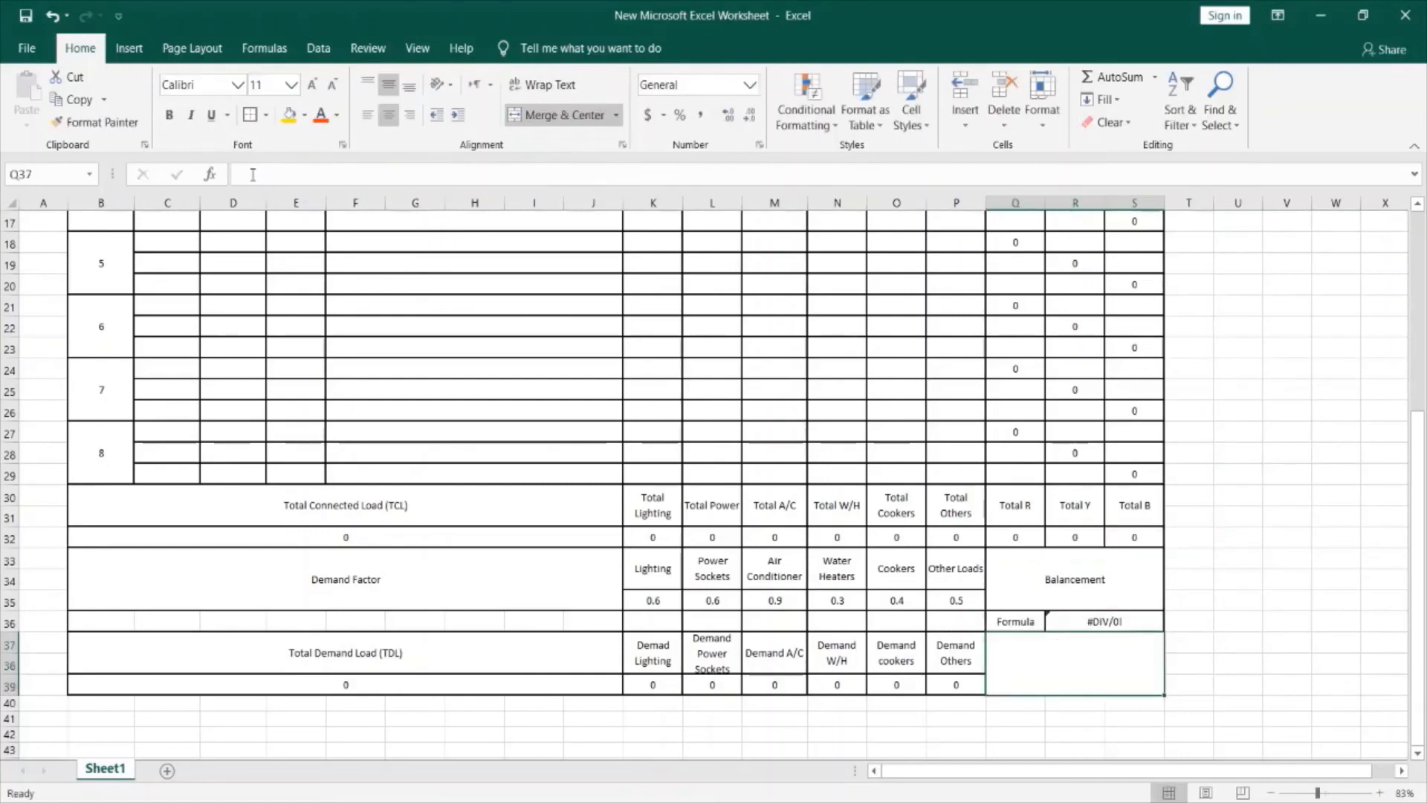
Begin an IF formula in the merged cell Q37 below the balance formula, testing whether R36<=10
click(1076, 625)
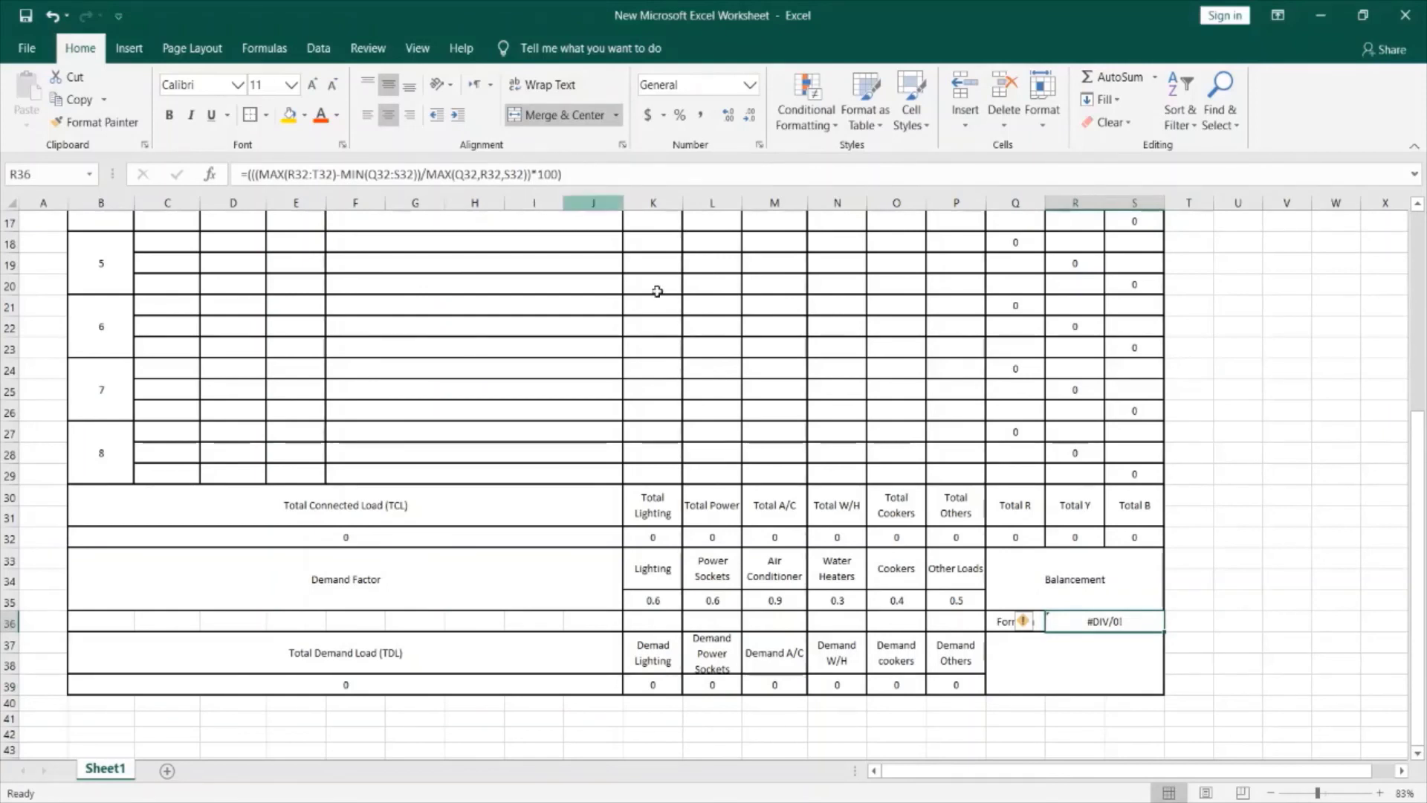
click(1103, 668)
text(=)
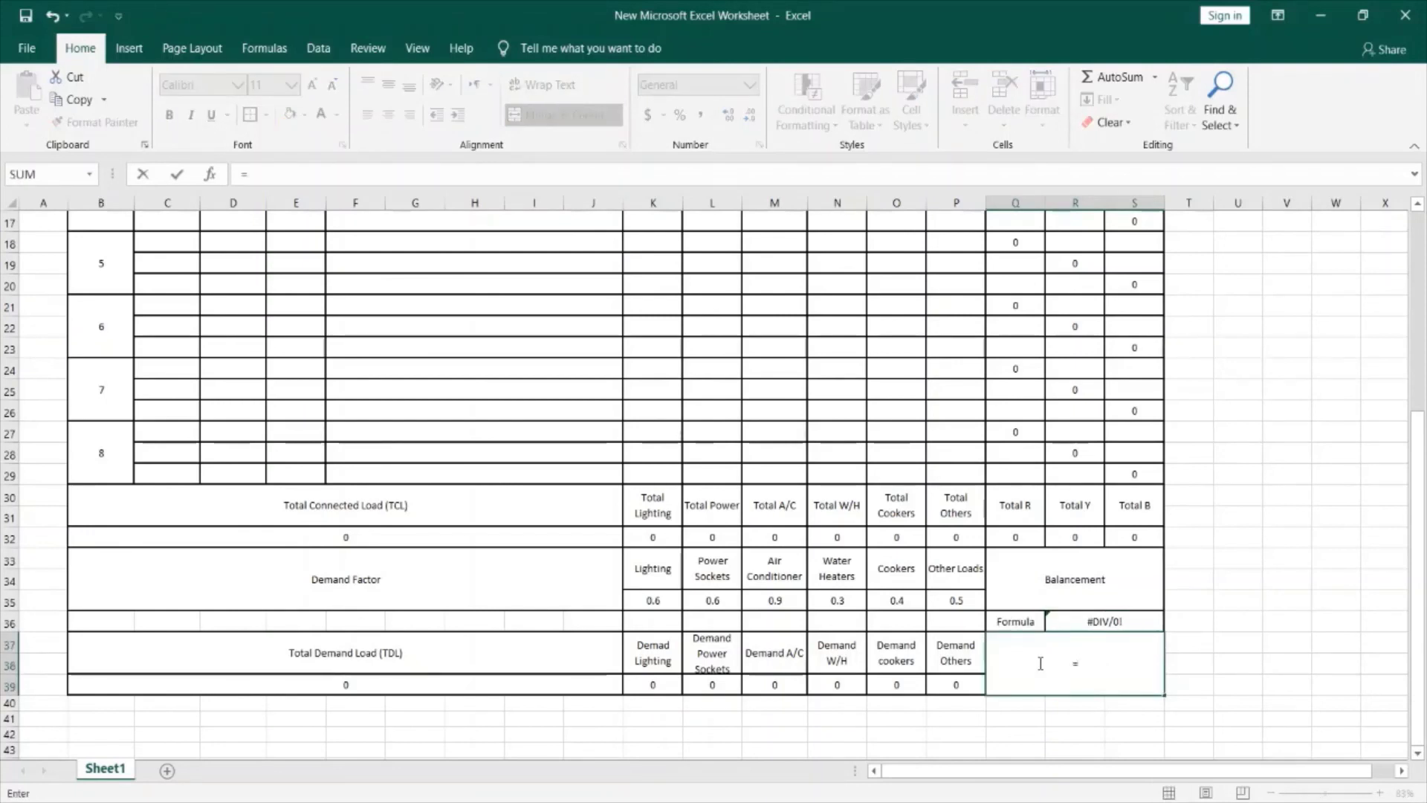
text(if)
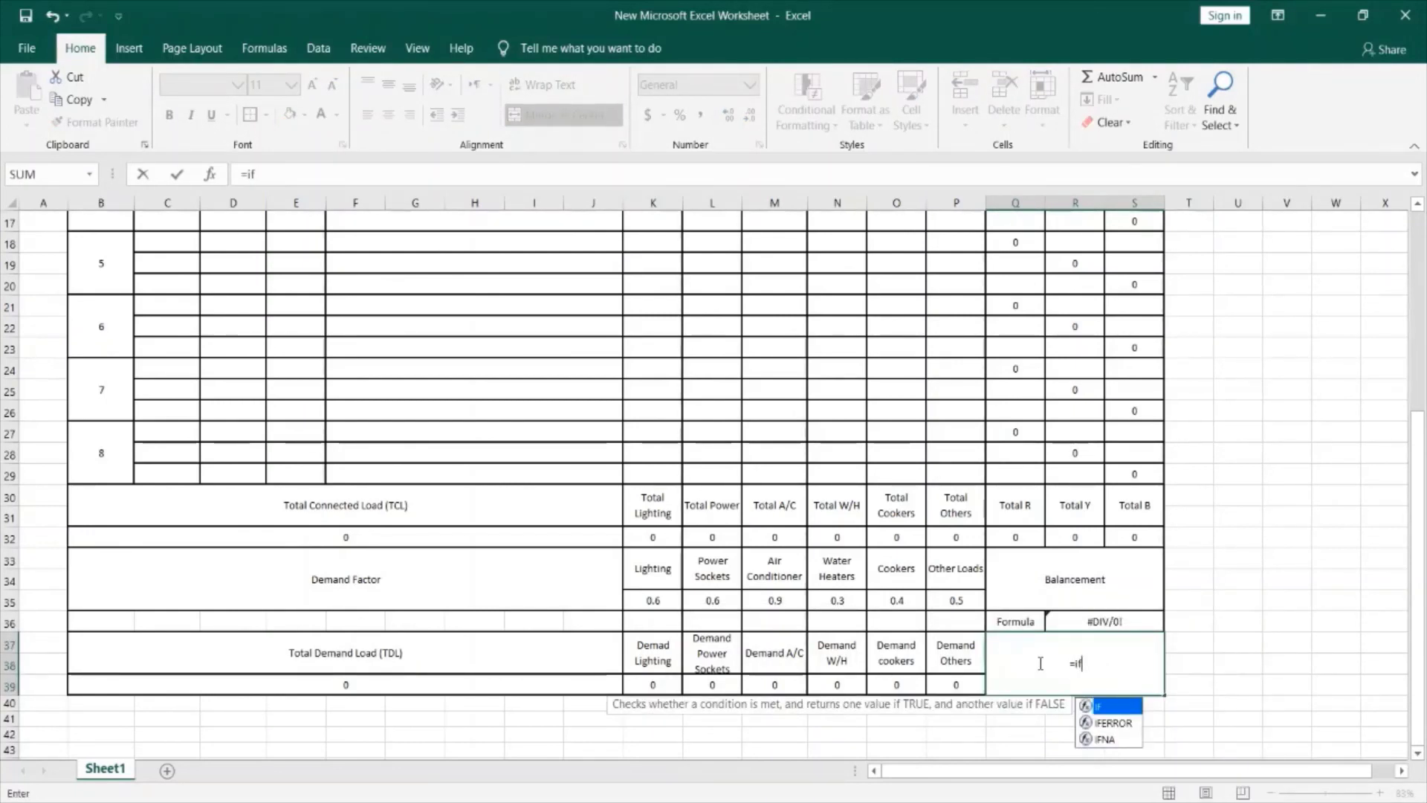
text(()
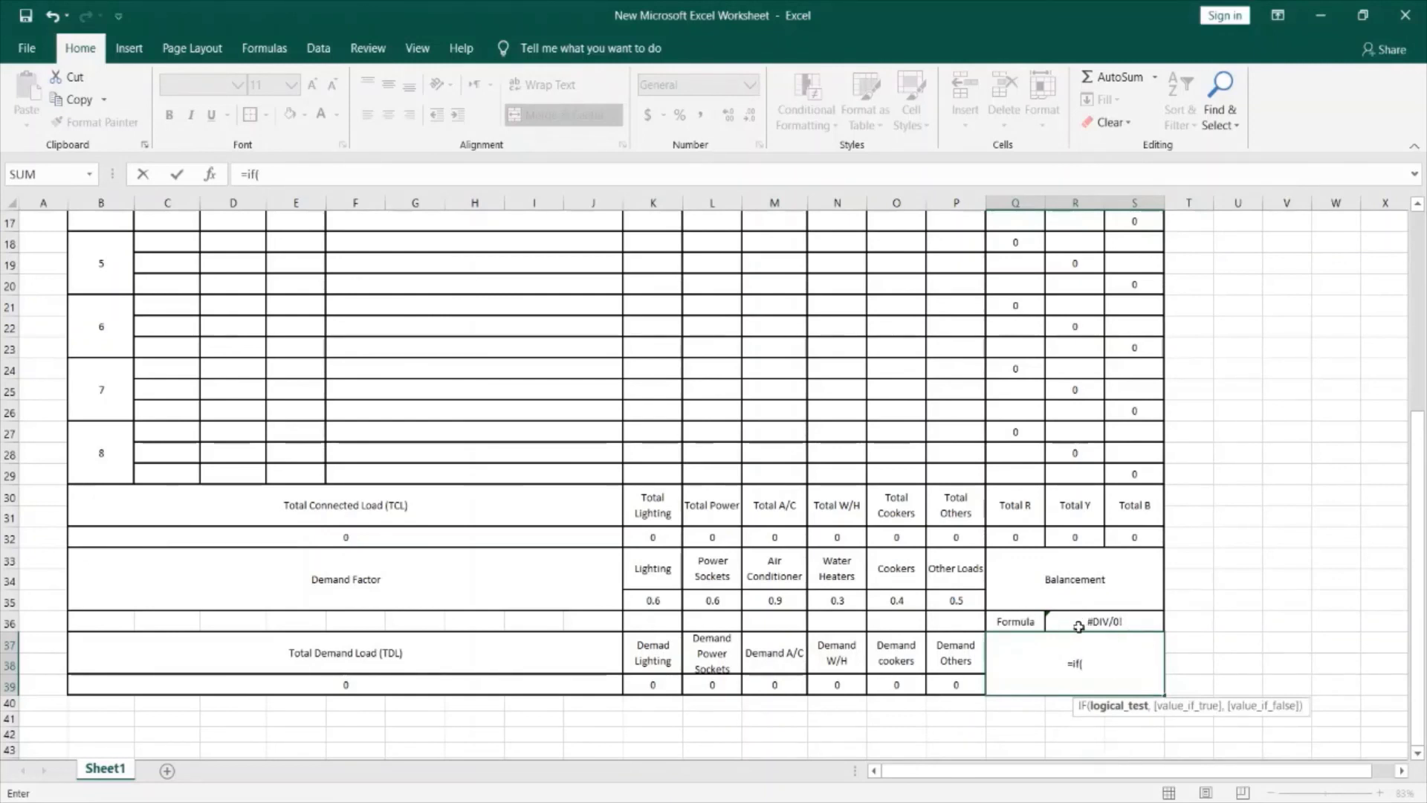
click(1109, 623)
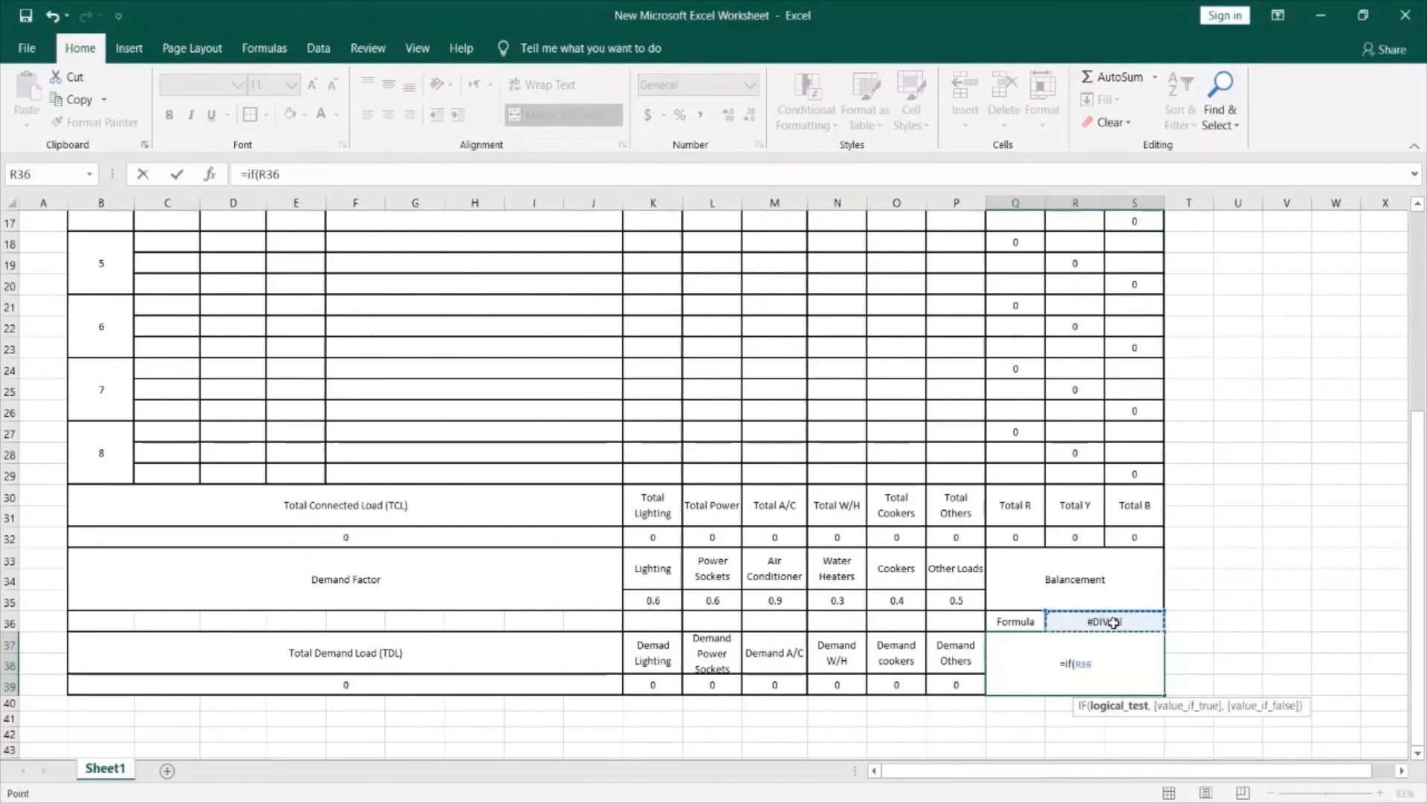
text(<)
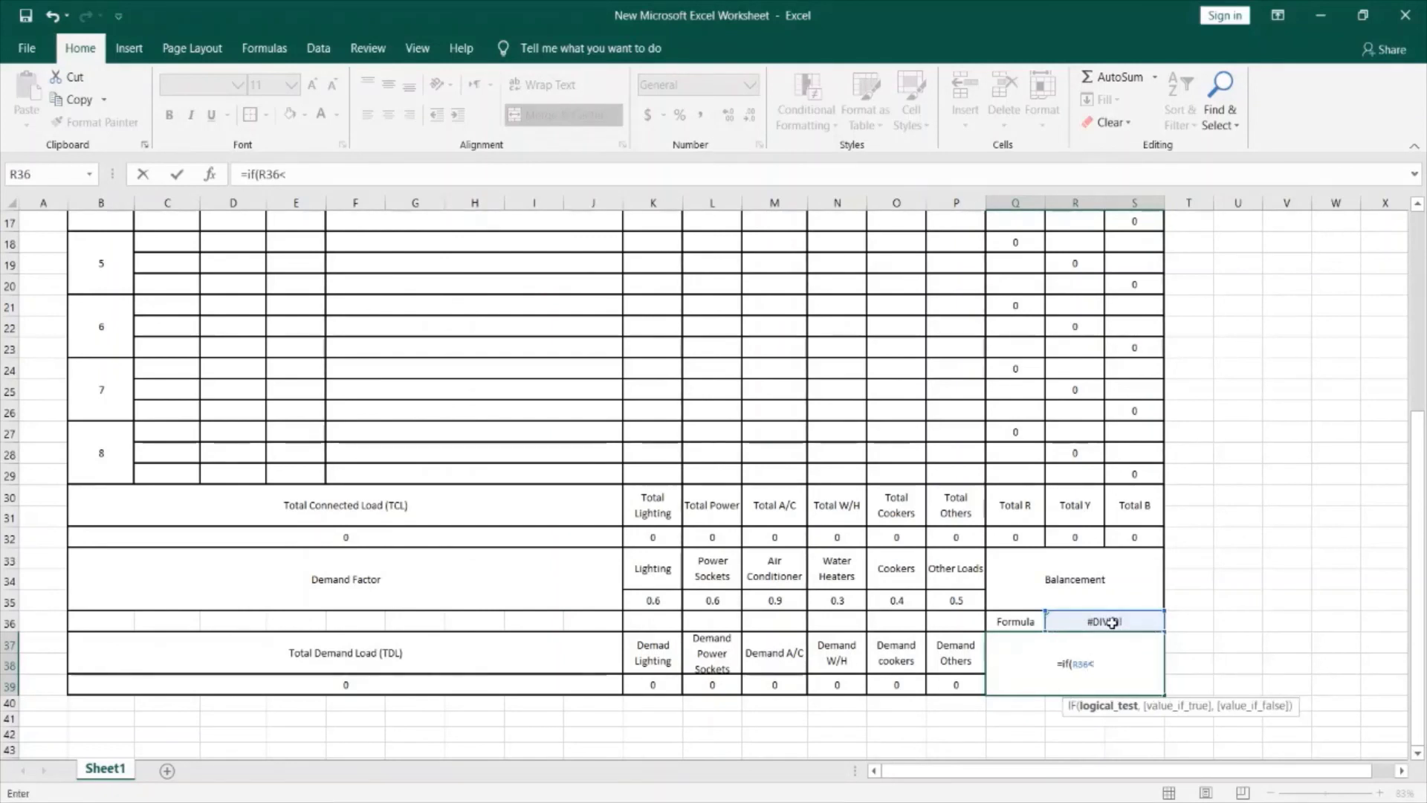
text(=10)
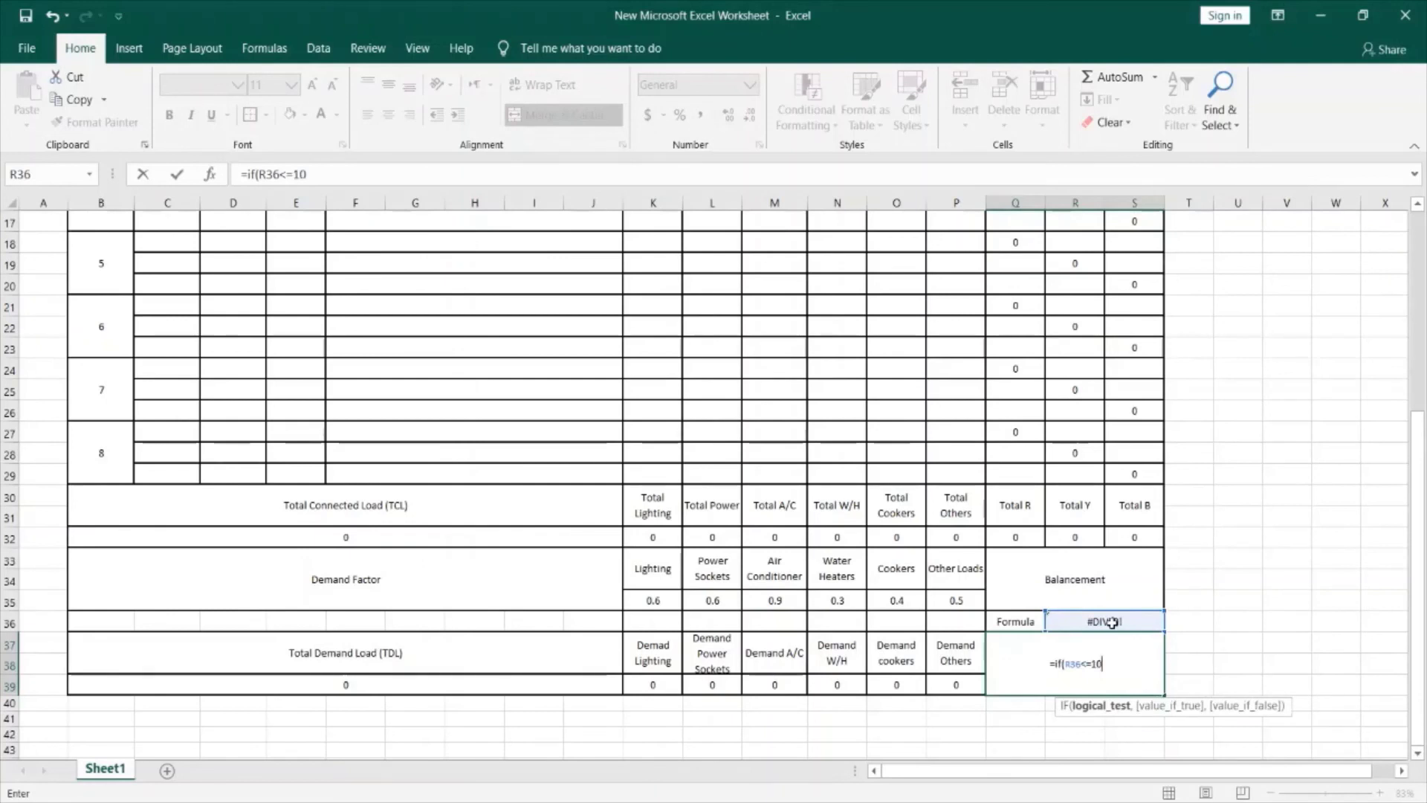
Add "BALANCED" as the value if true in the Q37 IF formula
text(,")
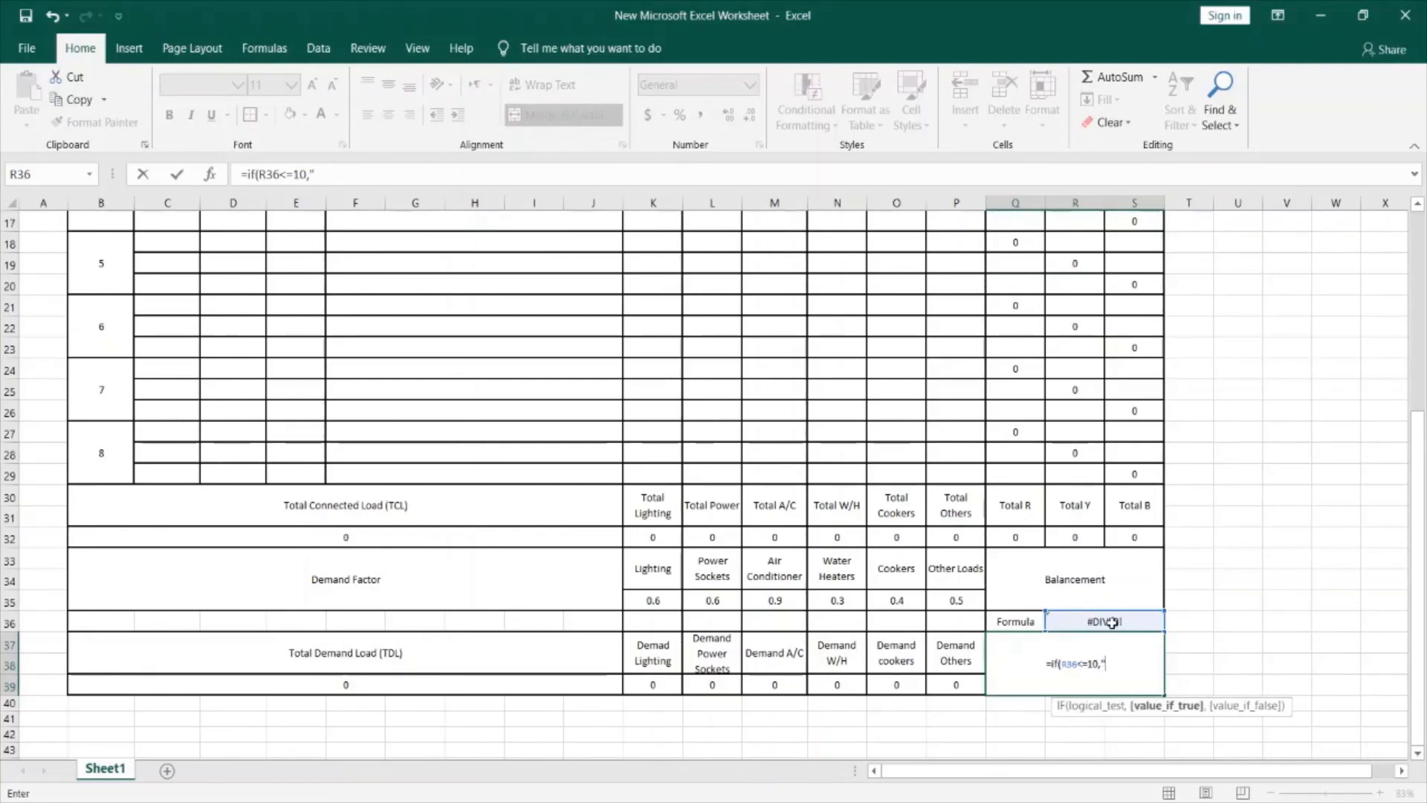
text(B)
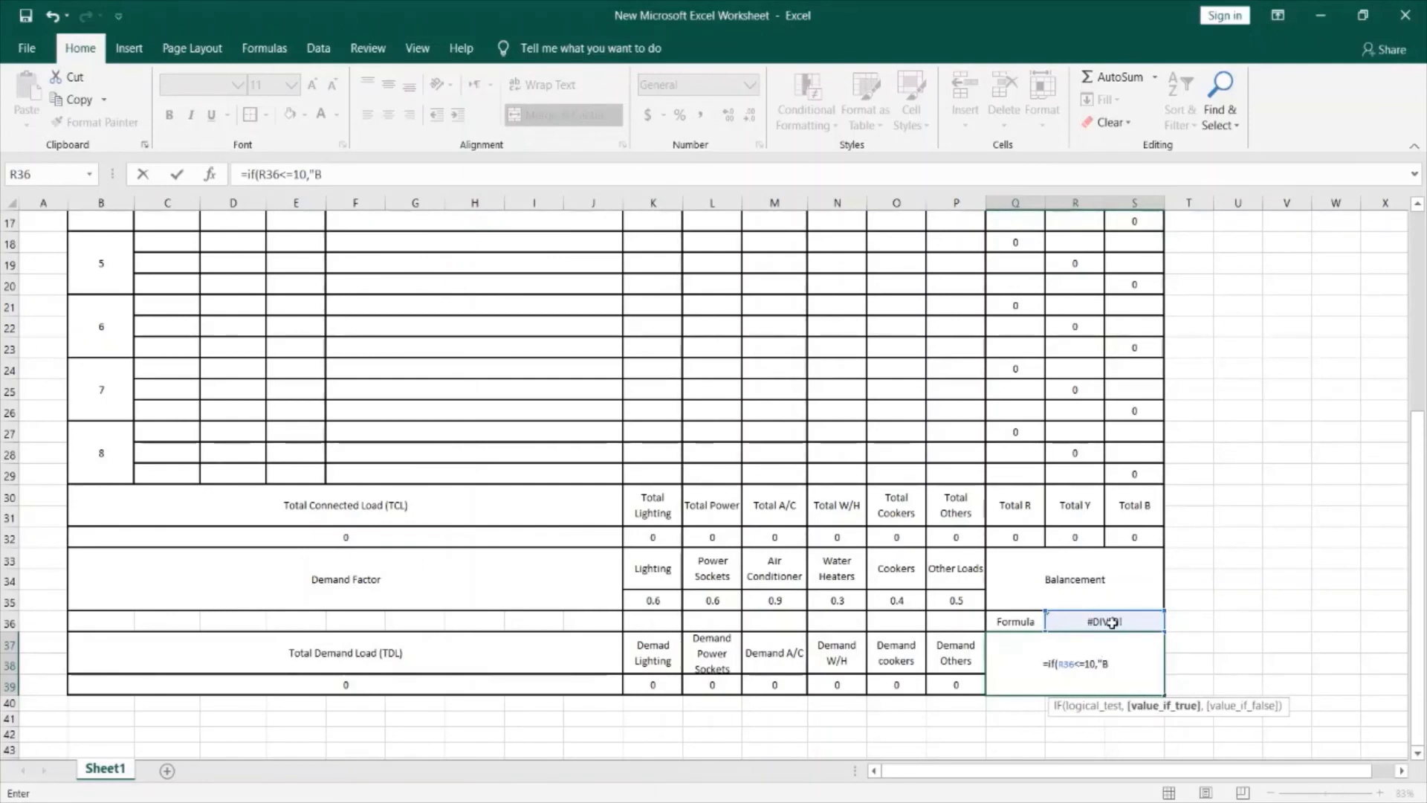
text(ALA)
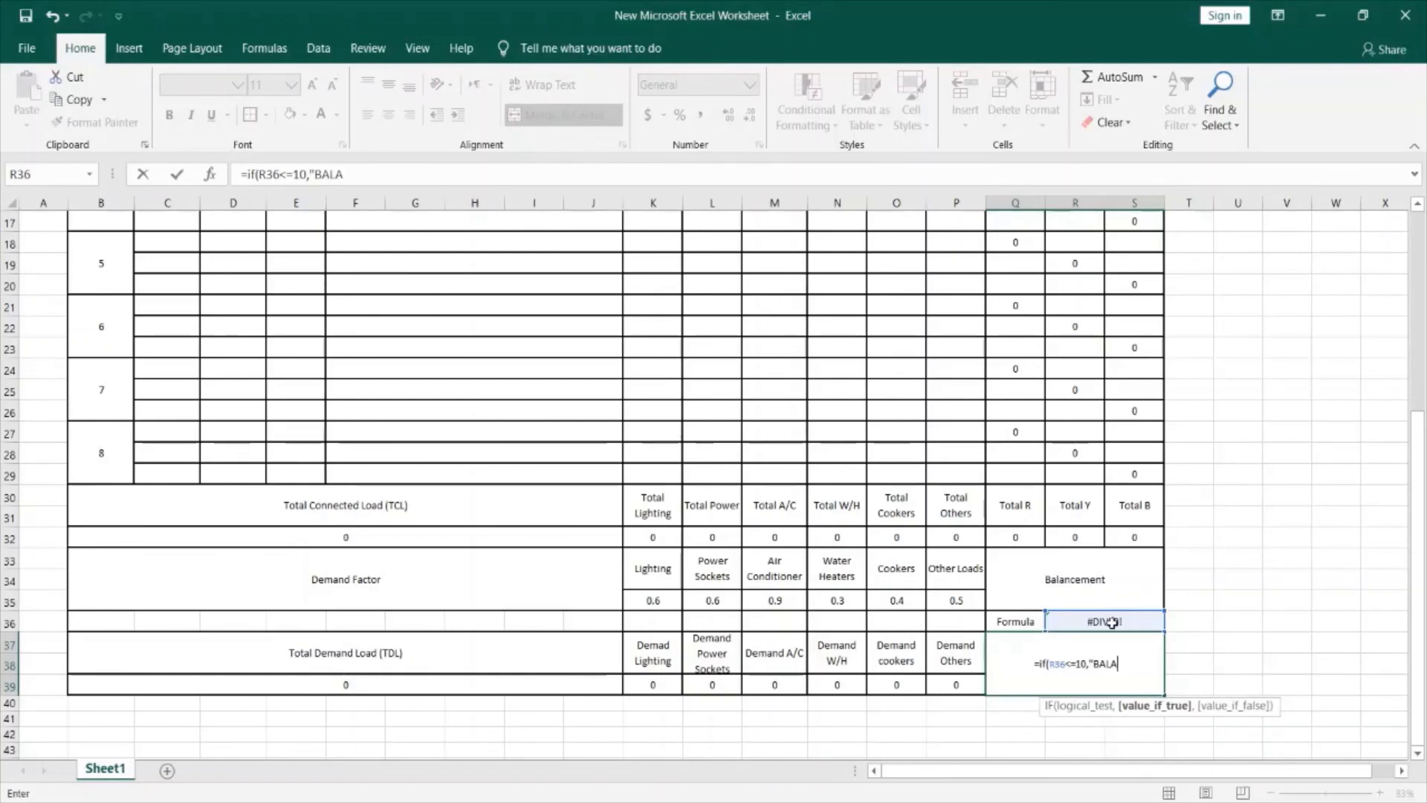
text(NCED)
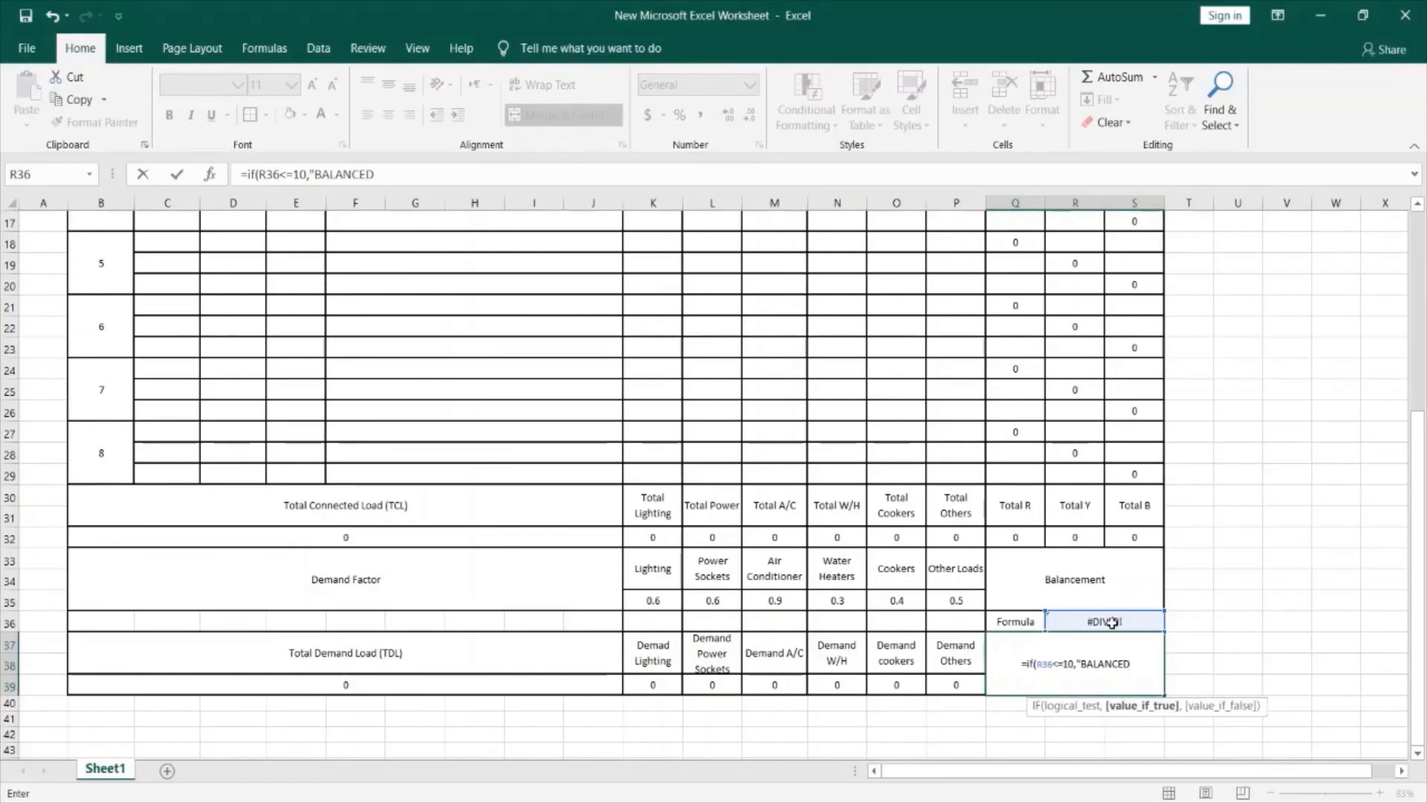
text(")
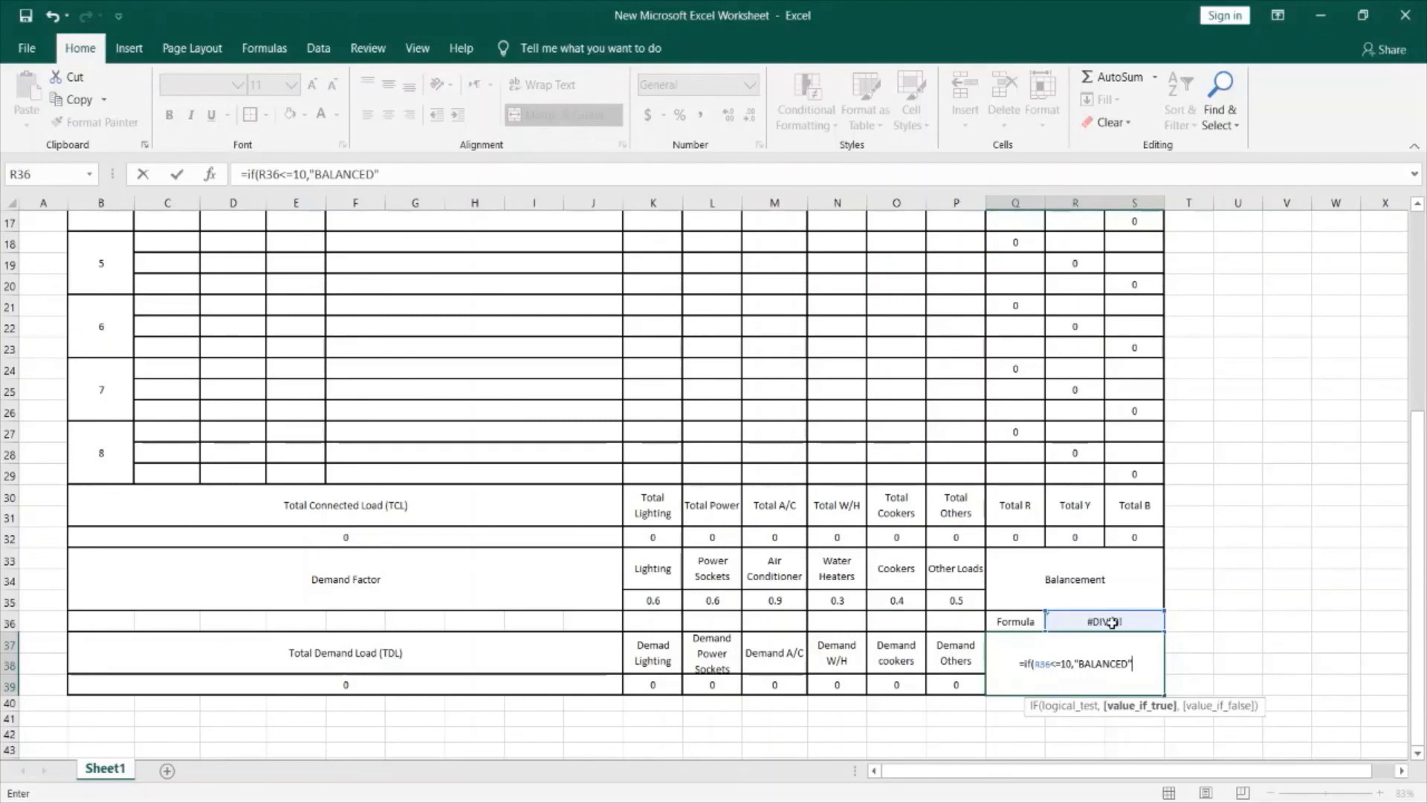
text(,)
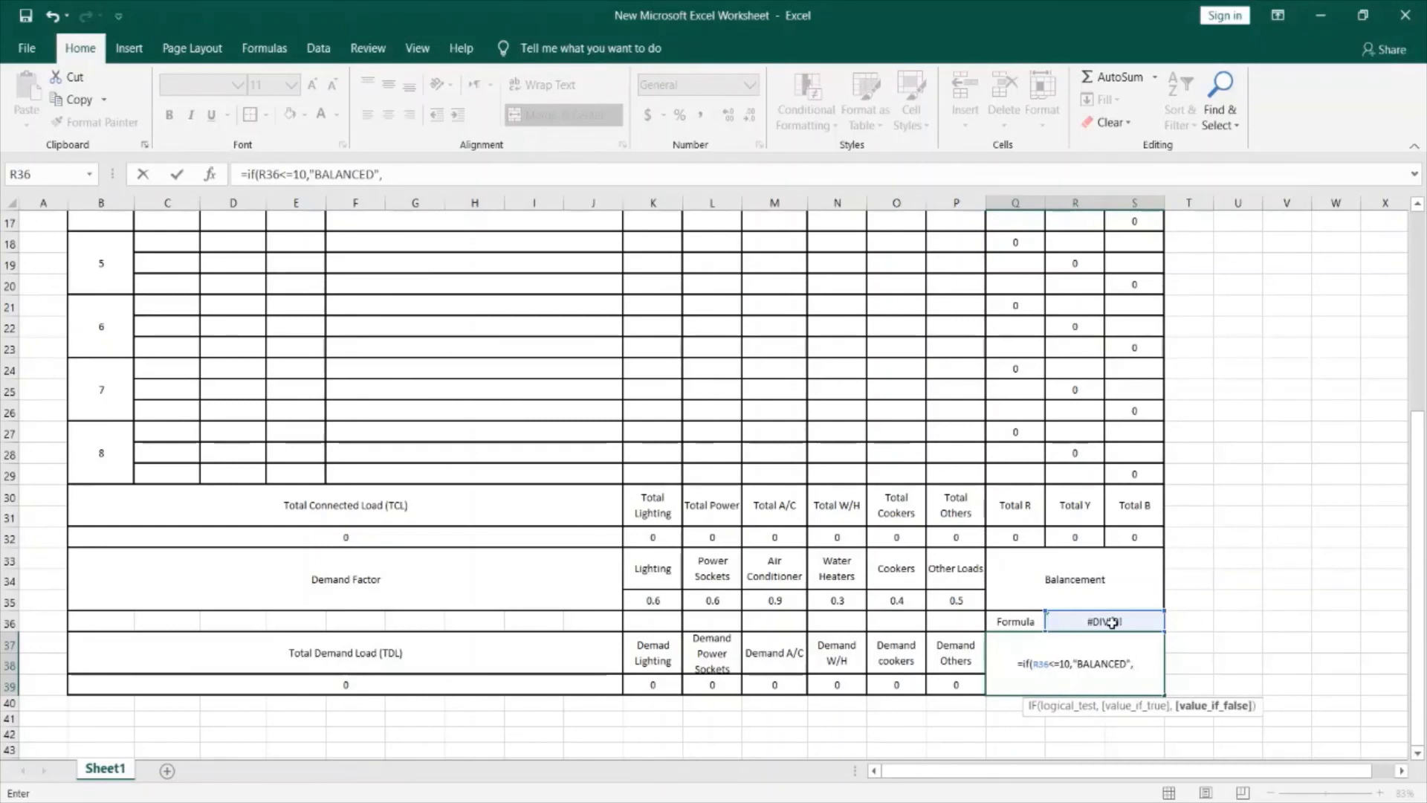
Add "UNBALANCED" as the value if false, close the Q37 IF formula, enter it and reselect the cell
text("UNBLA)
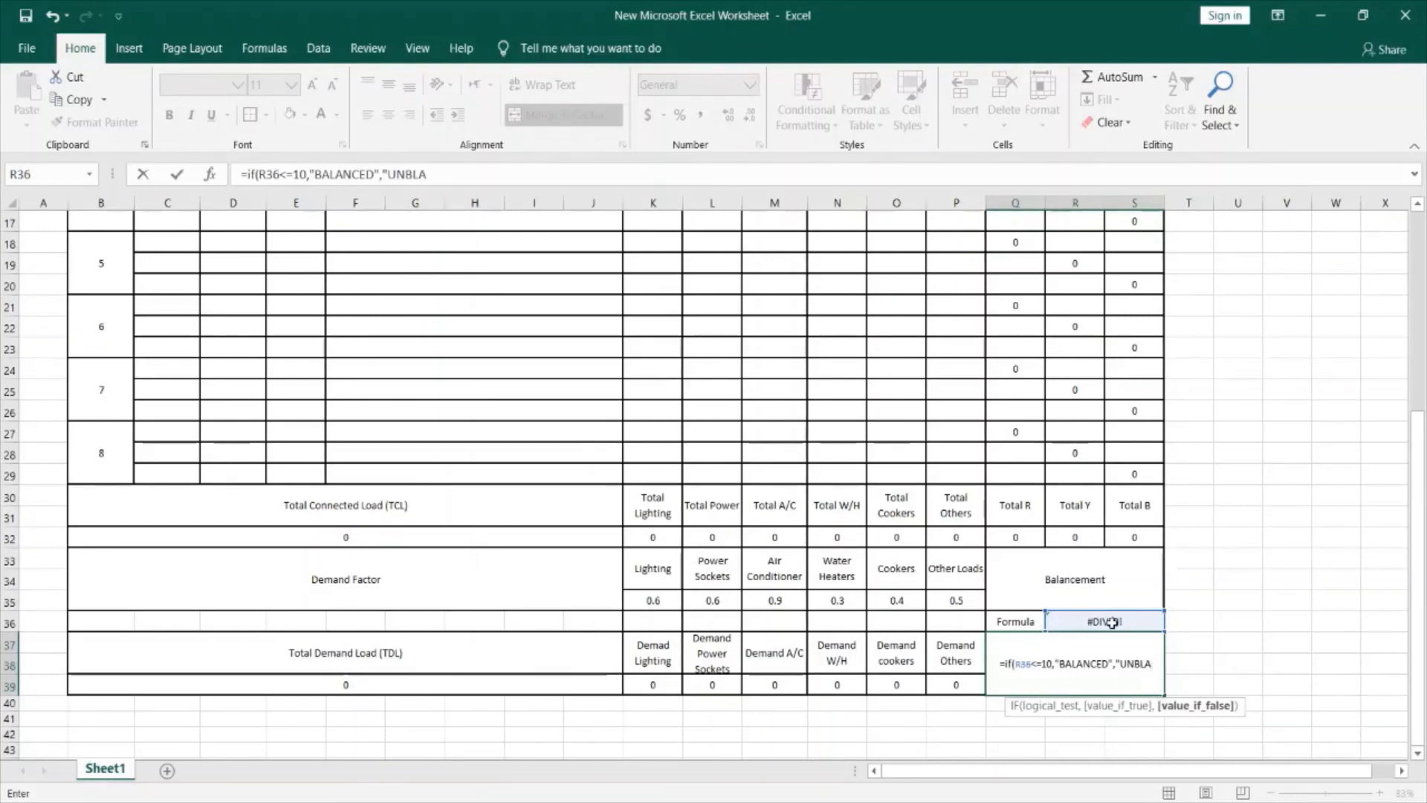
key(BackSpace)
key(BackSpace)
text(ALA)
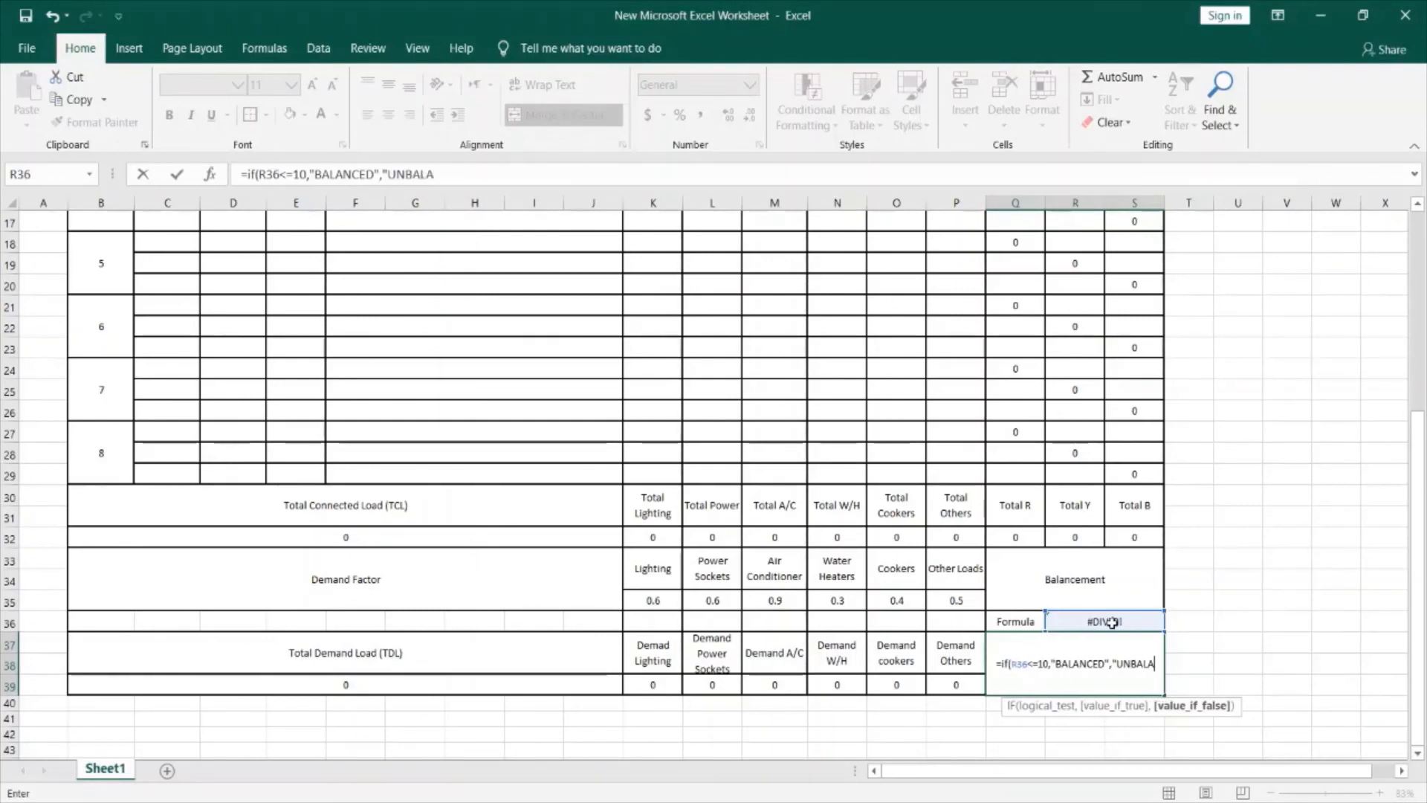
text(NCED)
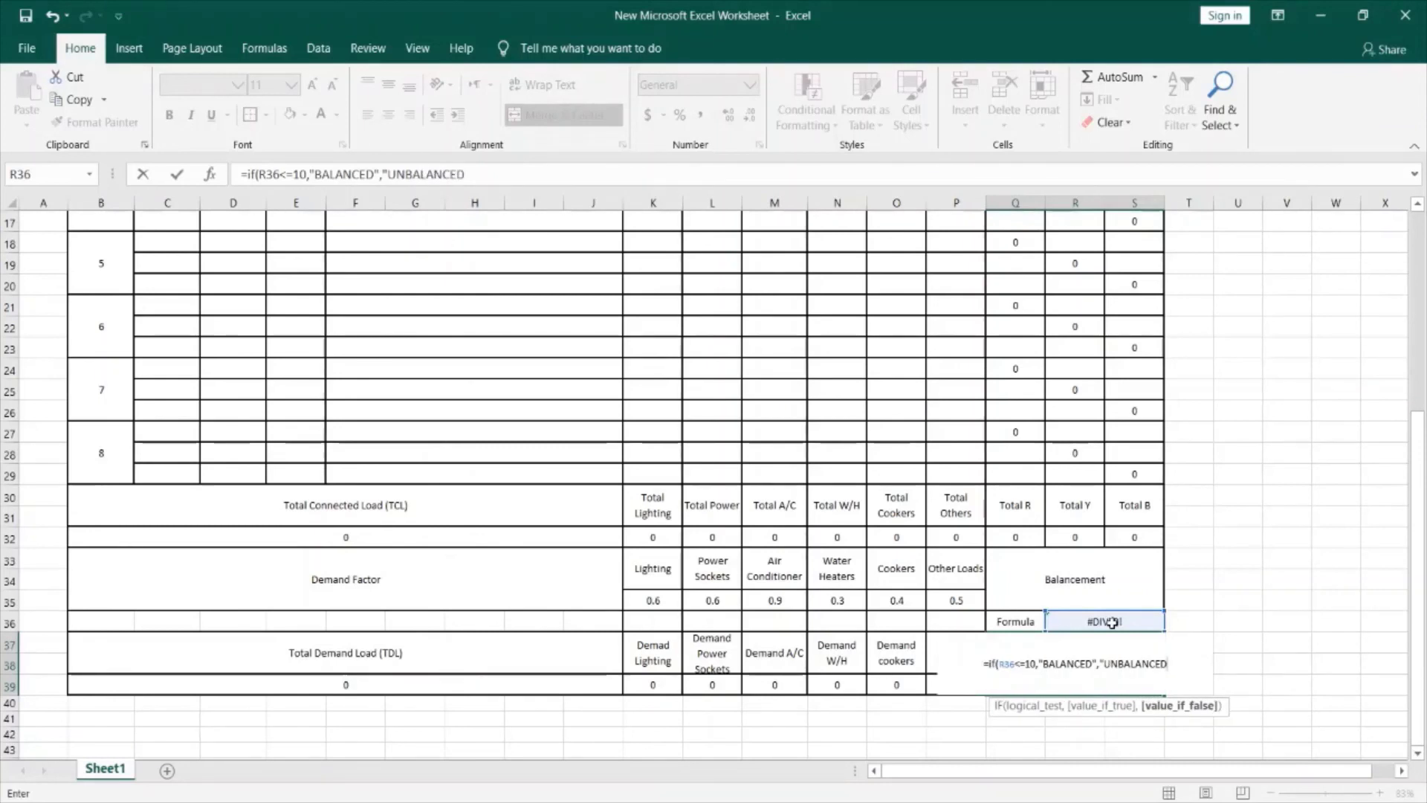
text("))
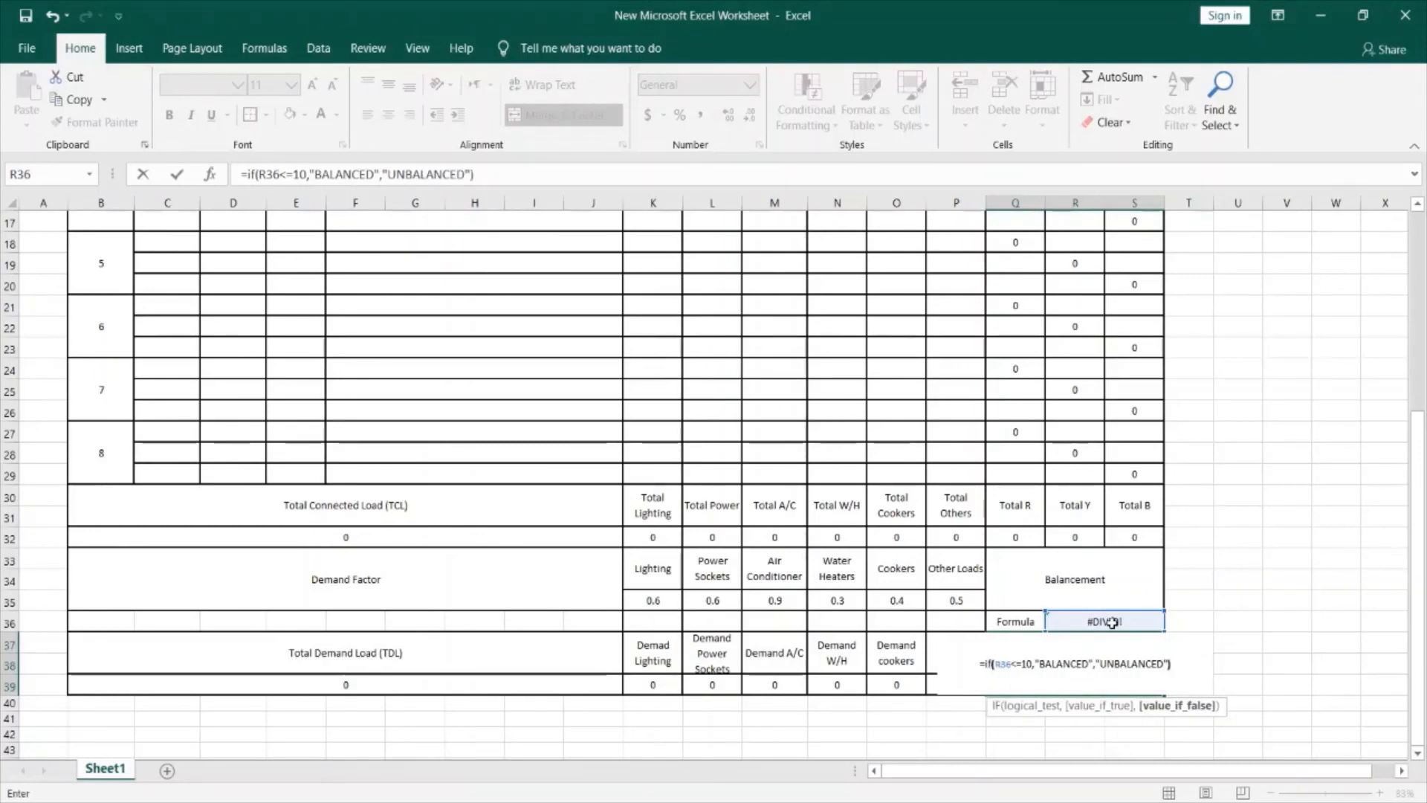
key(Return)
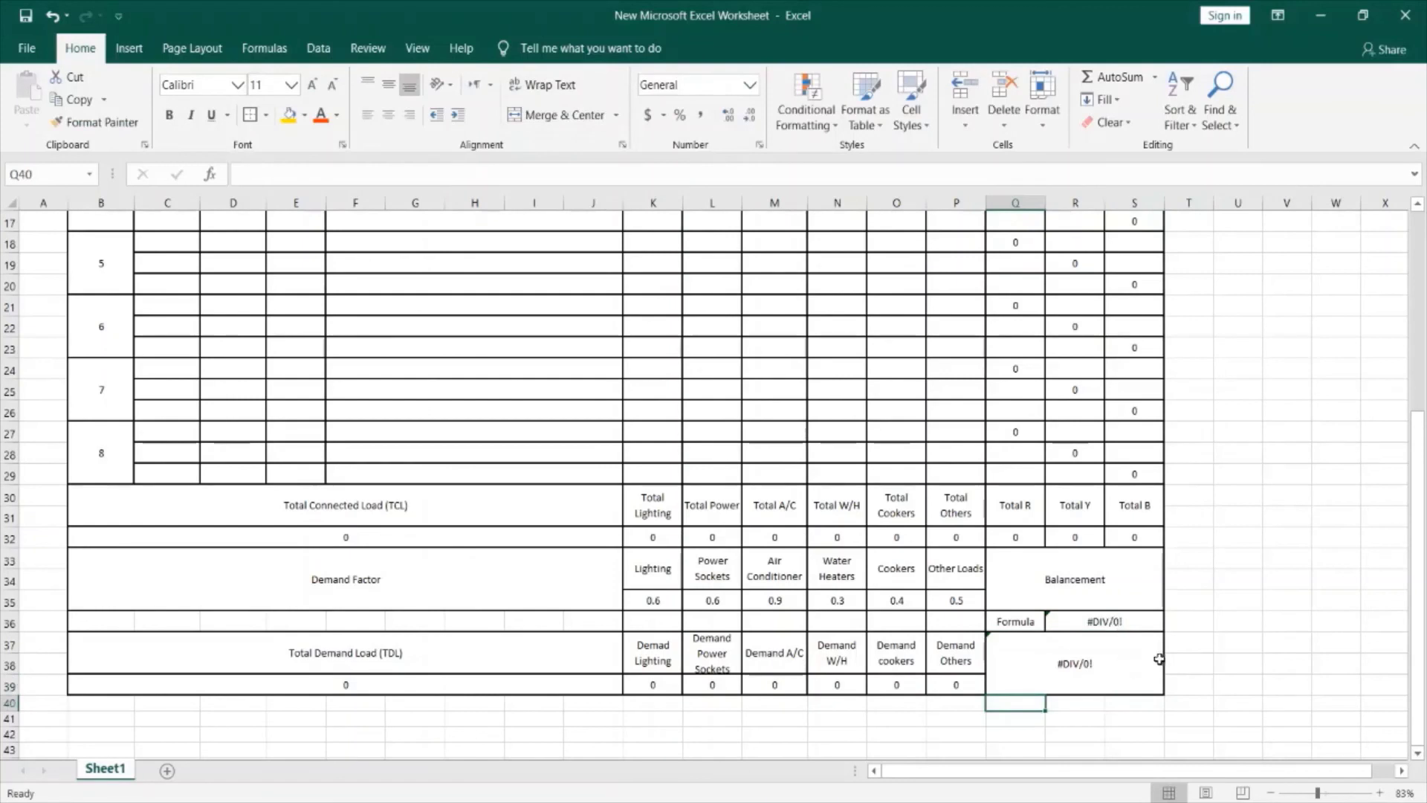
click(1091, 664)
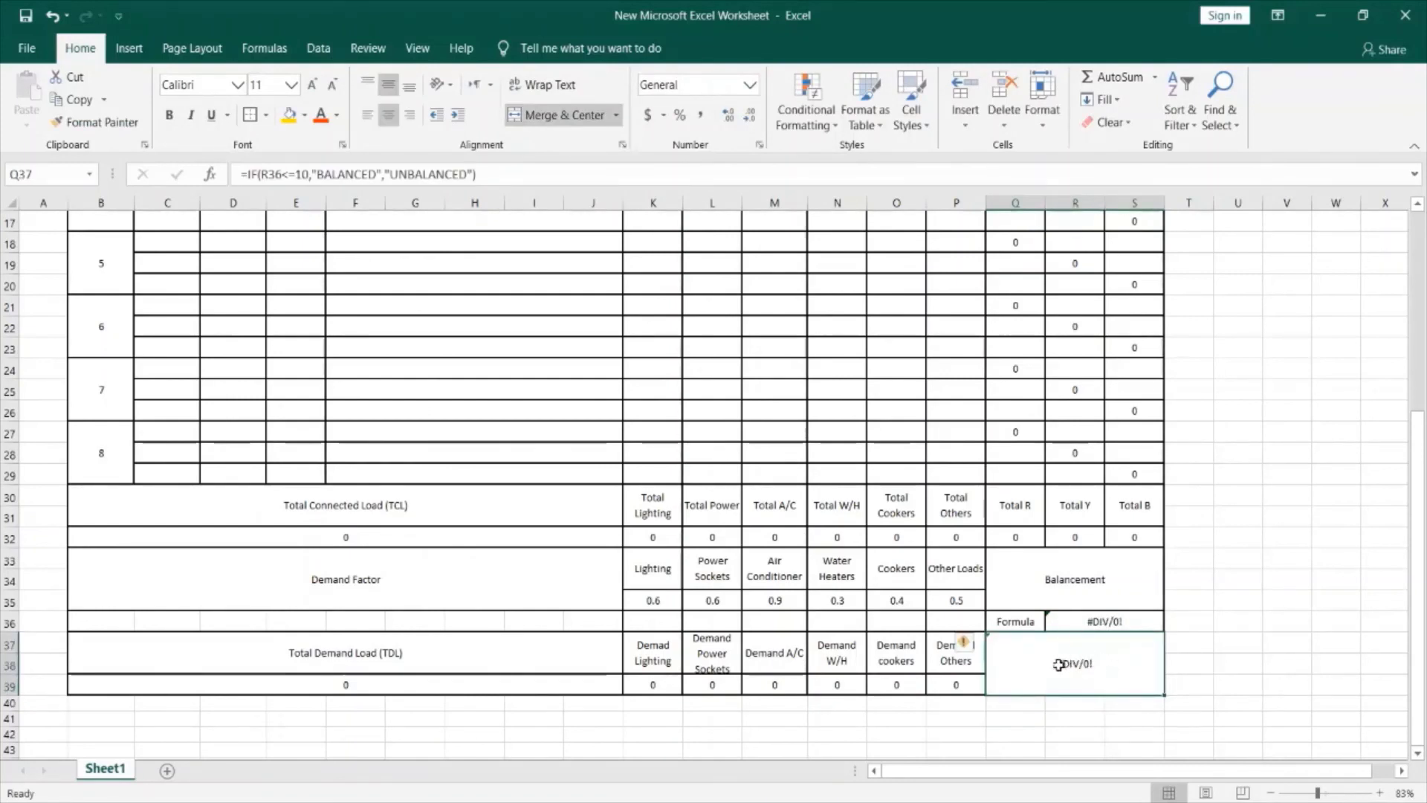